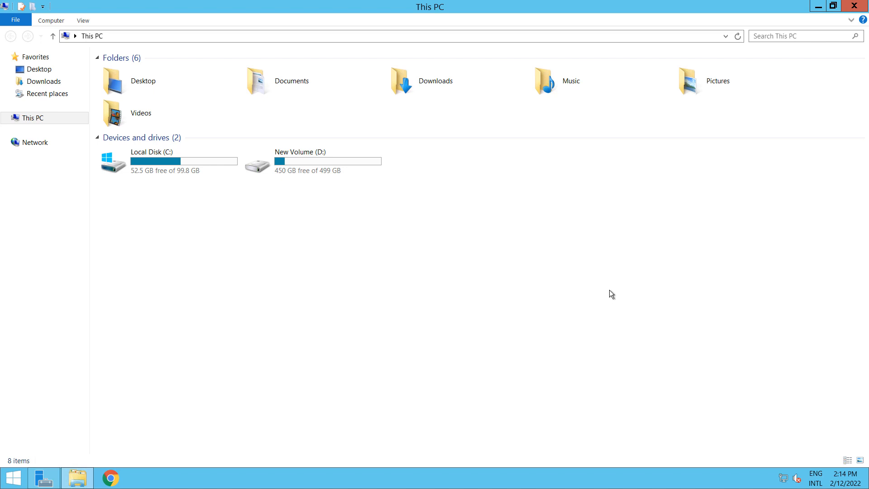
Open the Downloads\swpm folder and select its full path in the address bar
{"action": "left_click", "coordinate": [31, 81]}
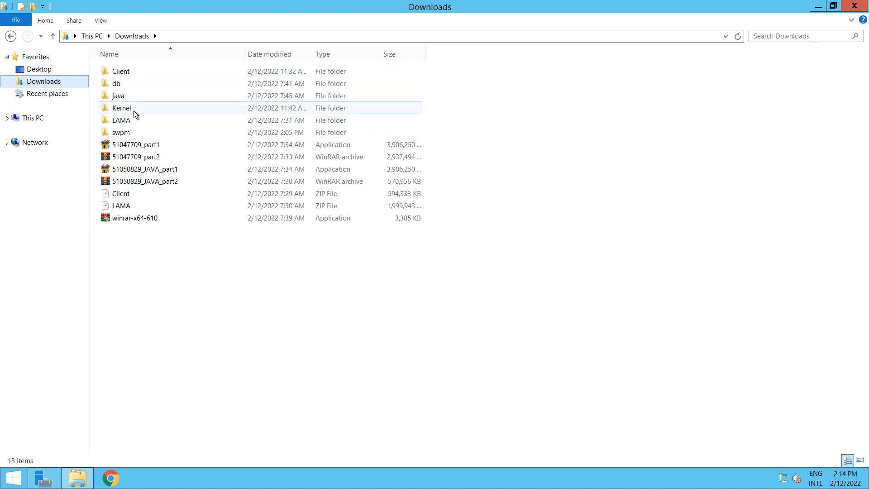
{"action": "double_click", "coordinate": [141, 135]}
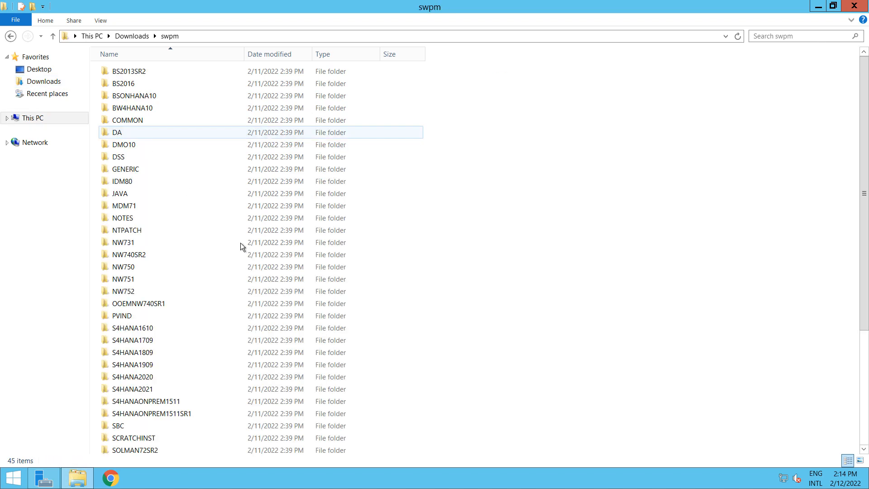
{"action": "left_click", "coordinate": [213, 35]}
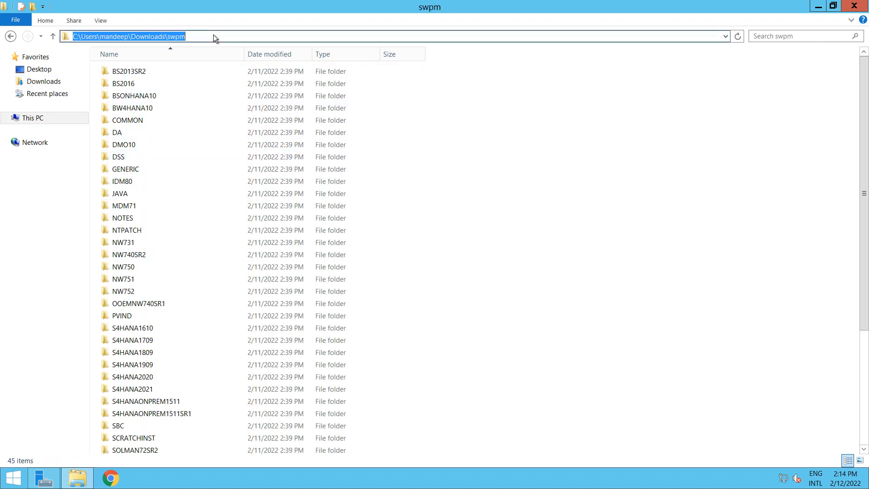
Open a Command Prompt in the swpm folder and run sapinst.exe
{"action": "type", "text": "cmd"}
{"action": "key", "text": "Return"}
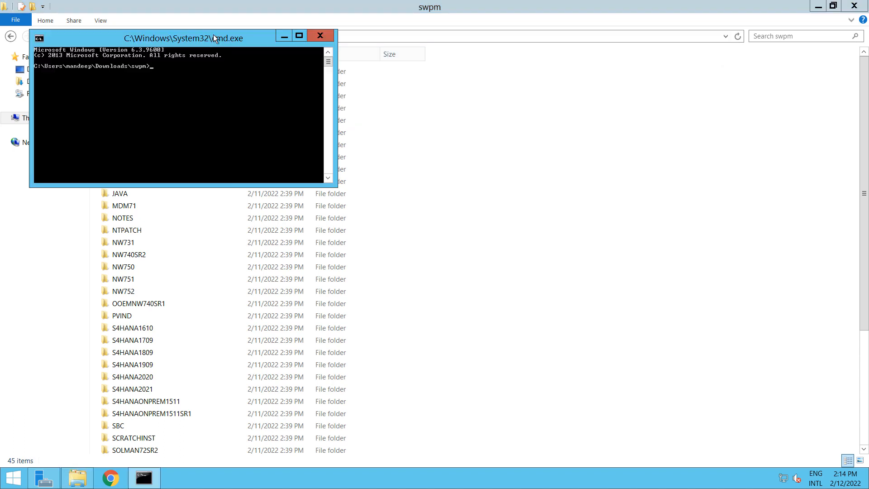
{"action": "type", "text": "sapinst.exe"}
{"action": "key", "text": "Return"}
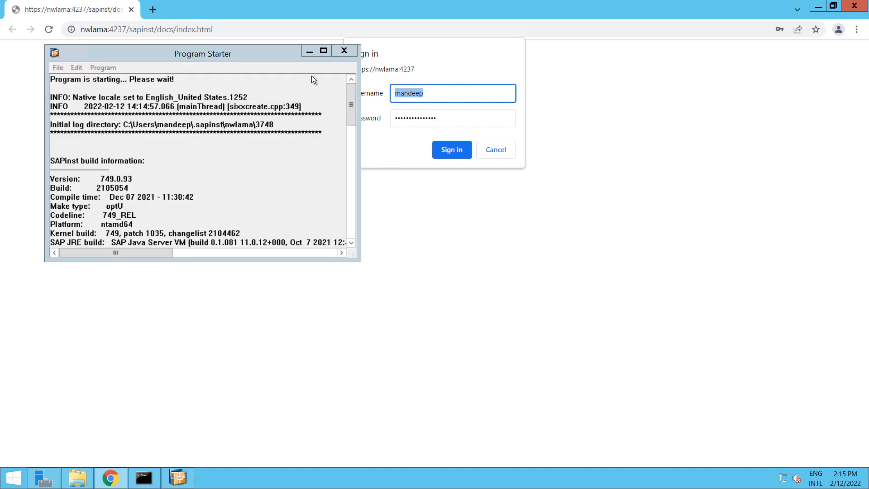
Try the installer sign-in, confirm the log ends in exit status 3, and close Program Starter and Chrome
{"action": "left_click", "coordinate": [306, 52]}
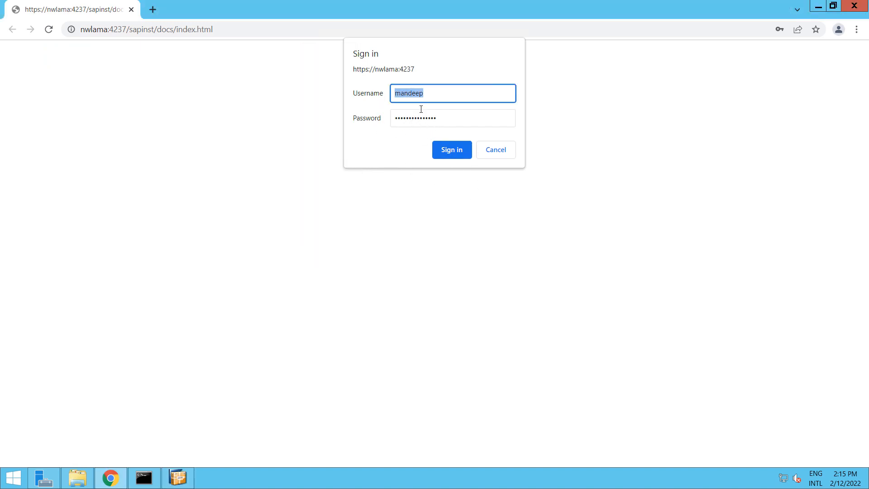
{"action": "left_click", "coordinate": [450, 152]}
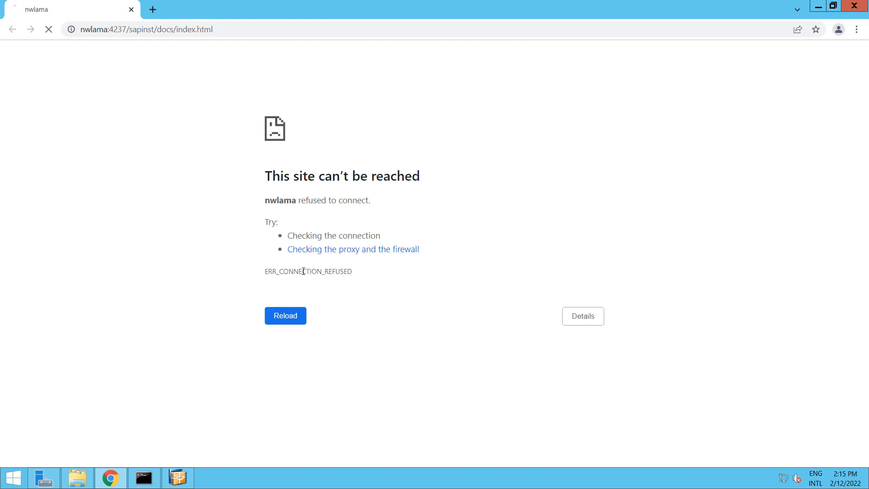
{"action": "left_click", "coordinate": [174, 478]}
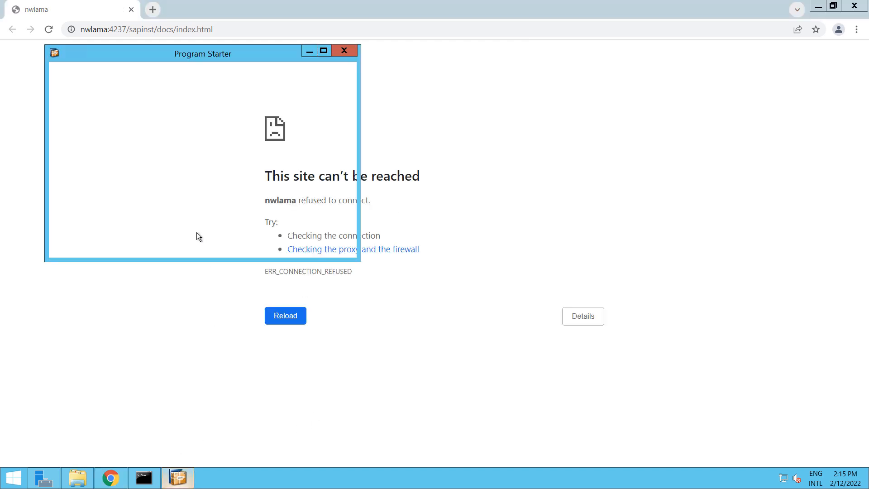
{"action": "scroll", "coordinate": [348, 226], "scroll_direction": "down", "scroll_amount": 15}
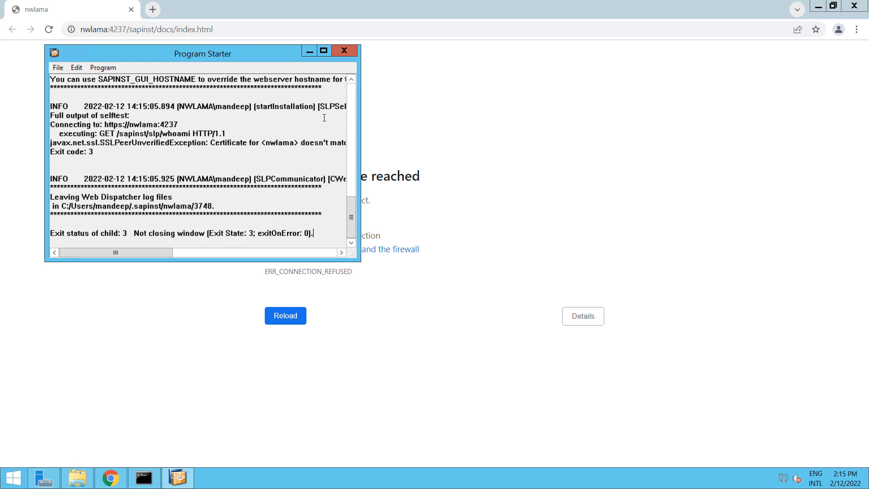
{"action": "left_click", "coordinate": [344, 51]}
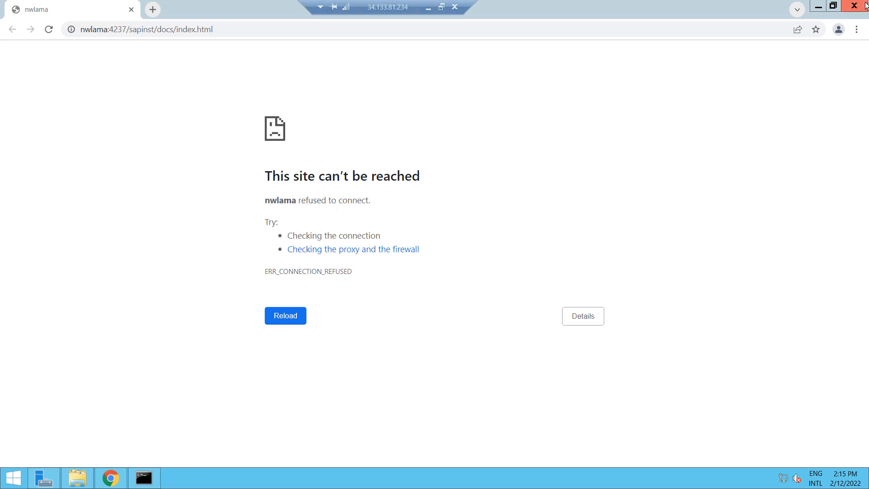
{"action": "left_click", "coordinate": [855, 5]}
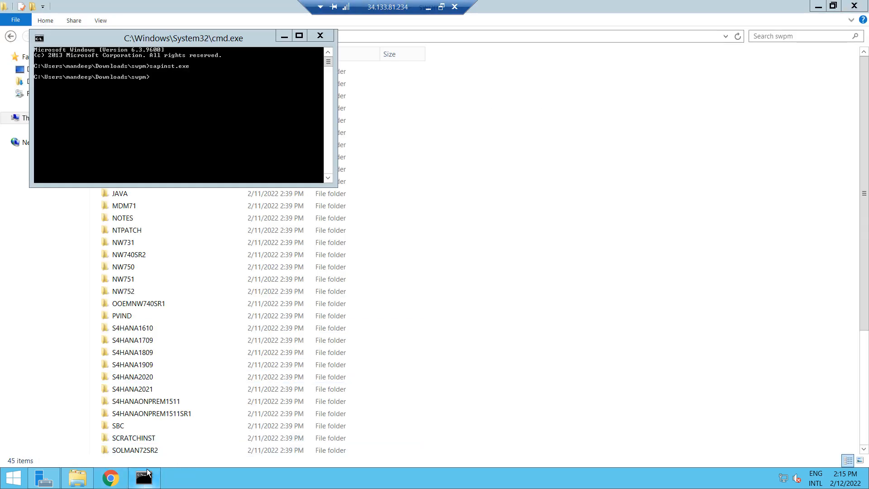
Rerun sapinst.exe with SAPINST_GUI_HOSTNAME=localhost in the command window
{"action": "left_click", "coordinate": [180, 104]}
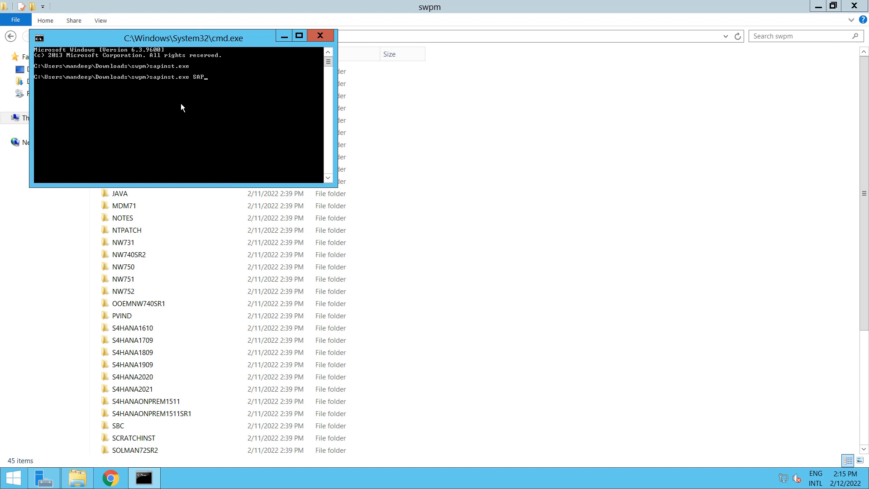
{"action": "type", "text": "INST_"}
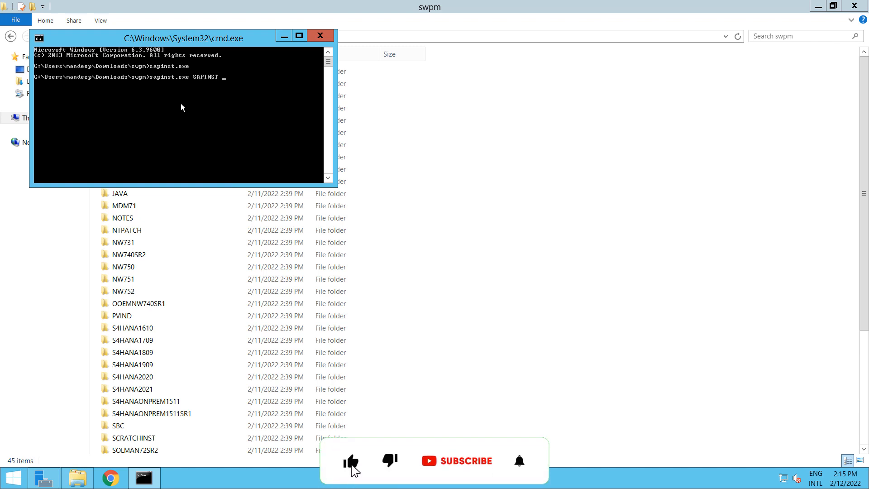
{"action": "type", "text": "GUI_HOS"}
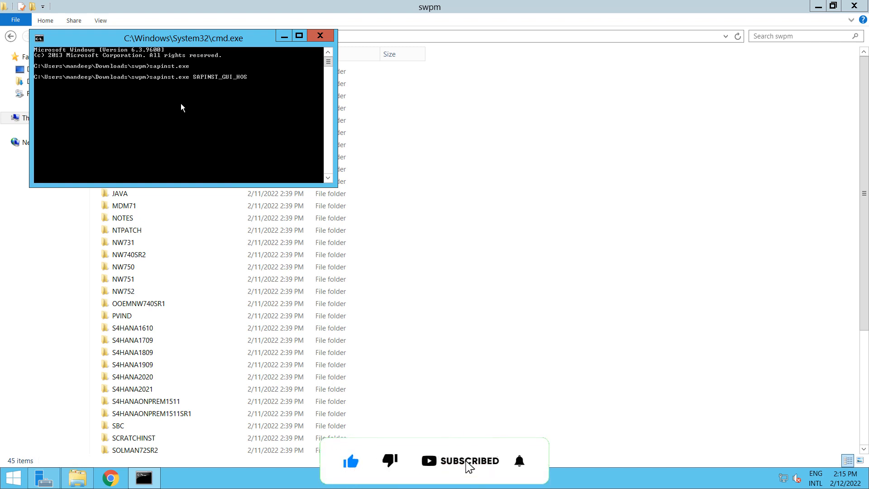
{"action": "type", "text": "TNAME=localhost"}
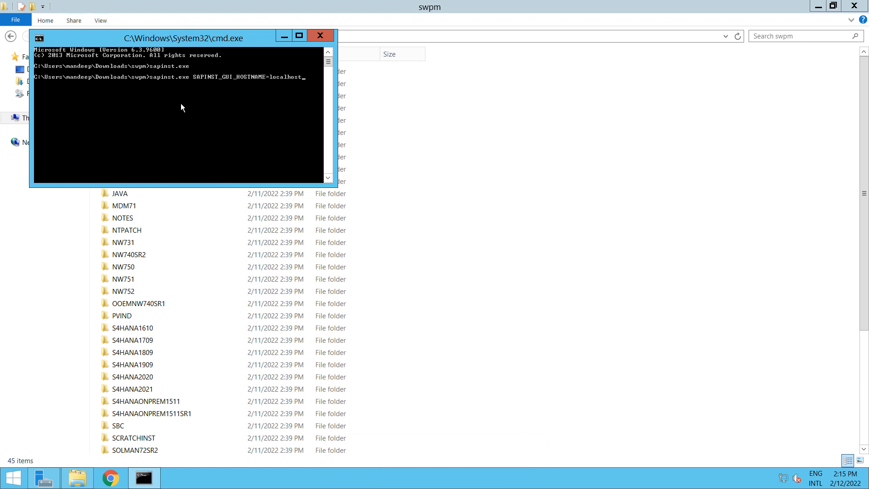
{"action": "key", "text": "Return"}
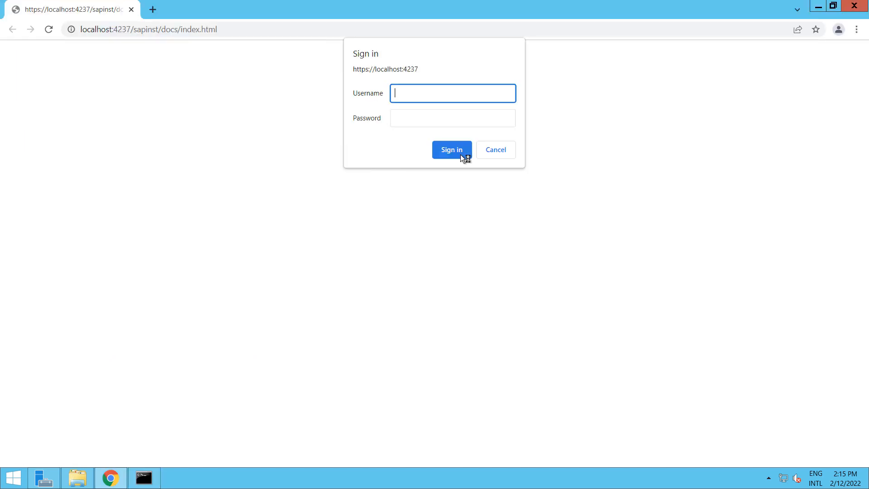
Sign in to the installer with the account username and the pasted password
{"action": "type", "text": "mandeep"}
{"action": "key", "text": "Tab"}
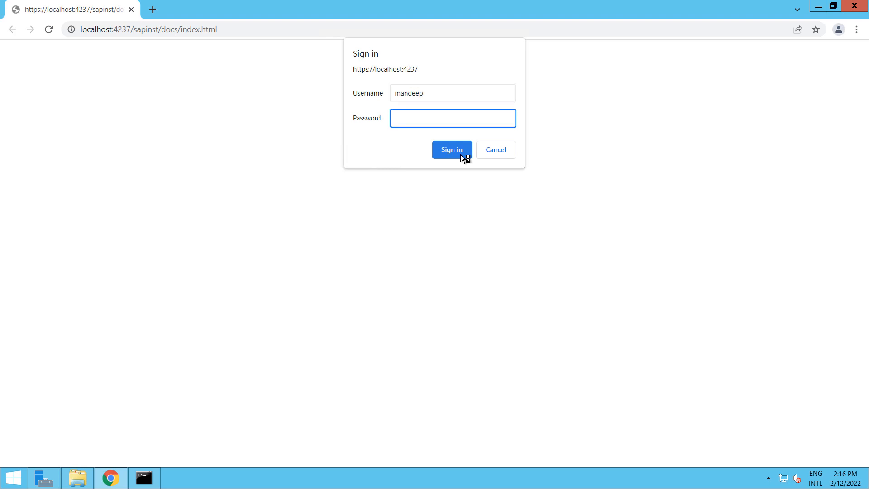
{"action": "key", "text": "ctrl+v"}
{"action": "key", "text": "Return"}
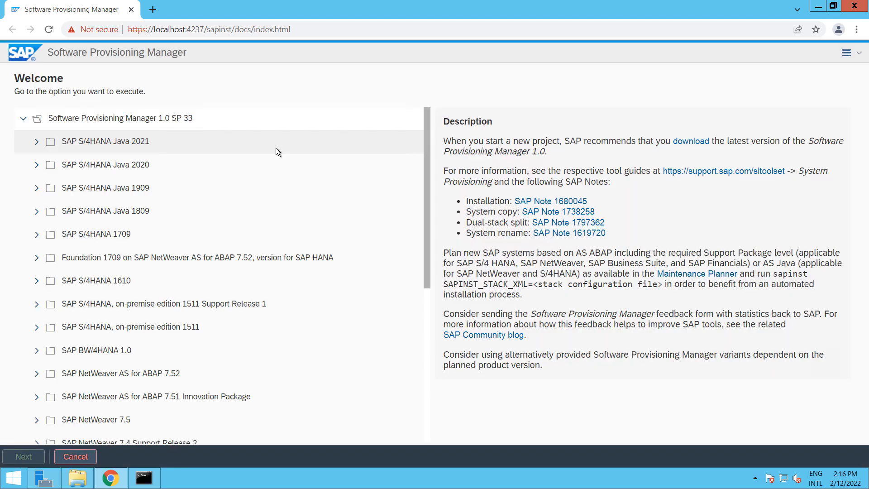
Select SAP NetWeaver 7.5 > Oracle > Installation > Application Server Java > Standard System and continue
{"action": "scroll", "coordinate": [311, 305], "scroll_direction": "down", "scroll_amount": 3}
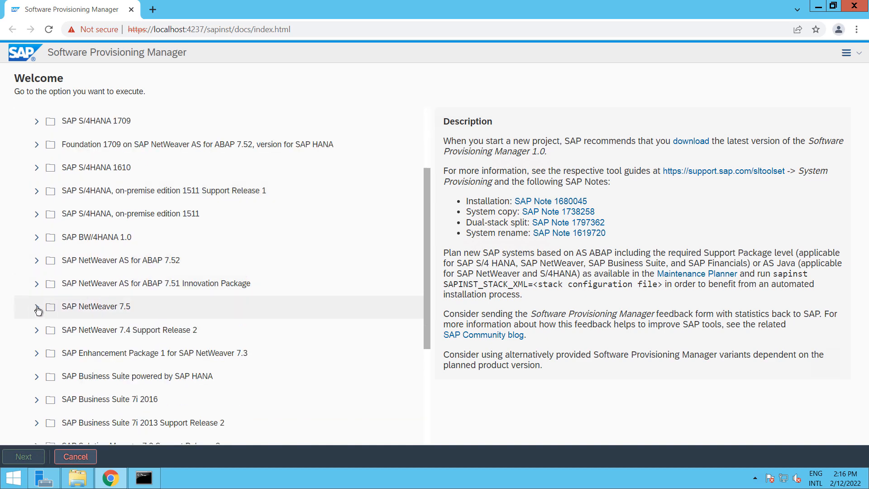
{"action": "left_click", "coordinate": [344, 307]}
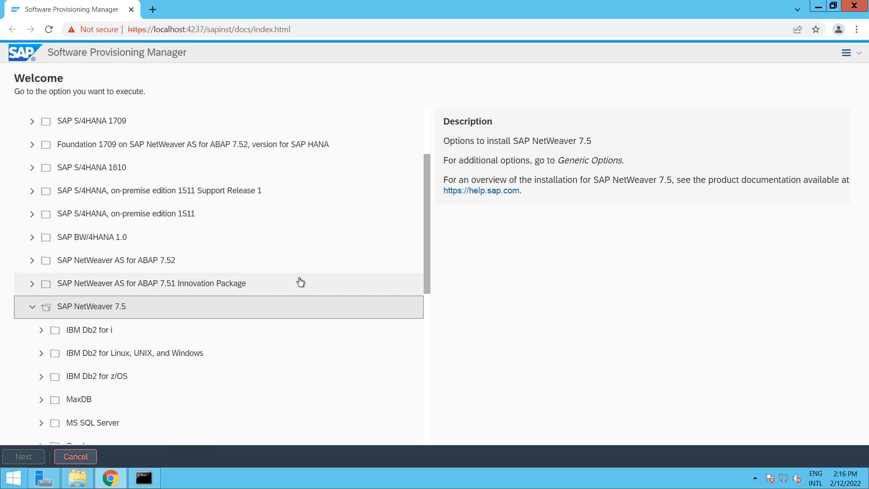
{"action": "scroll", "coordinate": [301, 284], "scroll_direction": "down", "scroll_amount": 3}
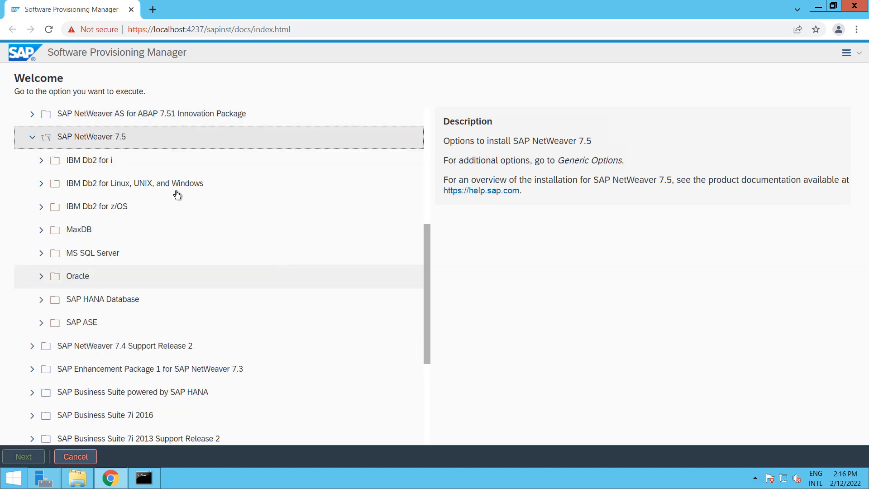
{"action": "left_click", "coordinate": [38, 279]}
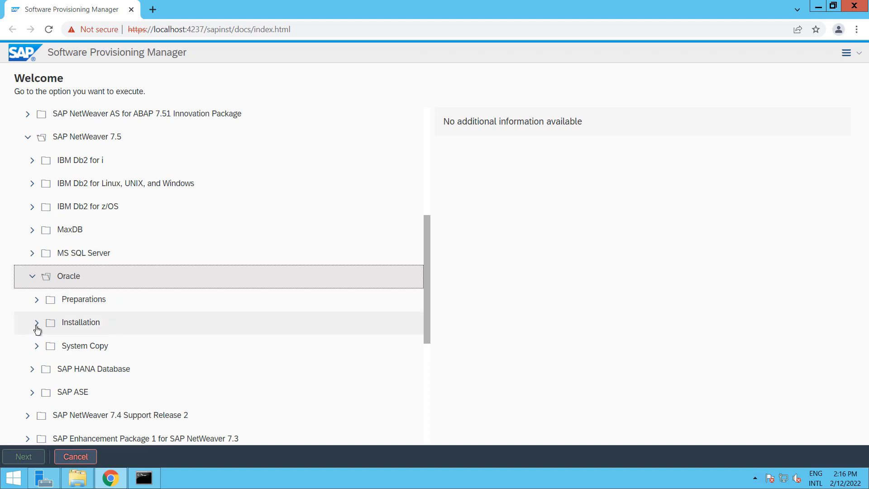
{"action": "left_click", "coordinate": [37, 324]}
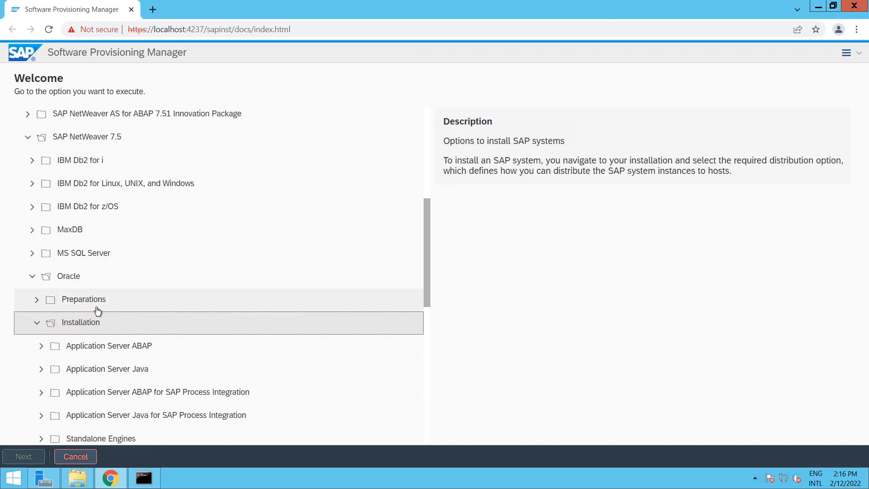
{"action": "left_click", "coordinate": [41, 369]}
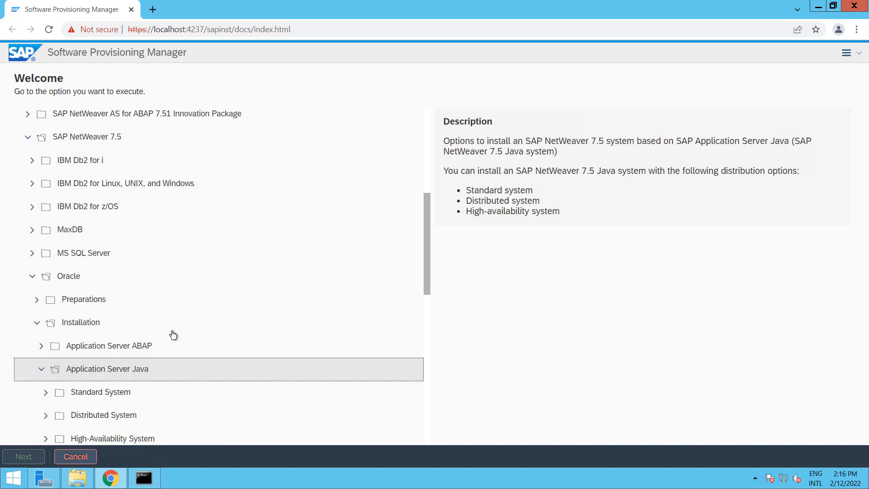
{"action": "scroll", "coordinate": [176, 322], "scroll_direction": "down", "scroll_amount": 3}
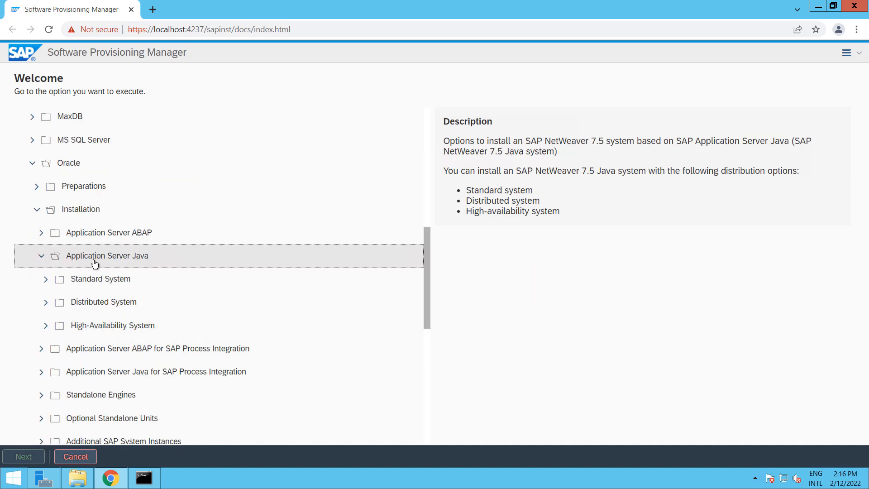
{"action": "left_click", "coordinate": [47, 280]}
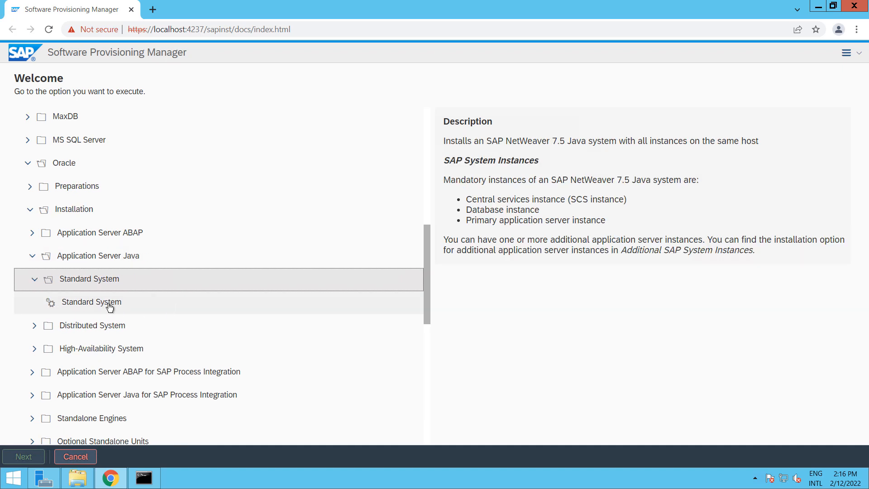
{"action": "left_click", "coordinate": [111, 303]}
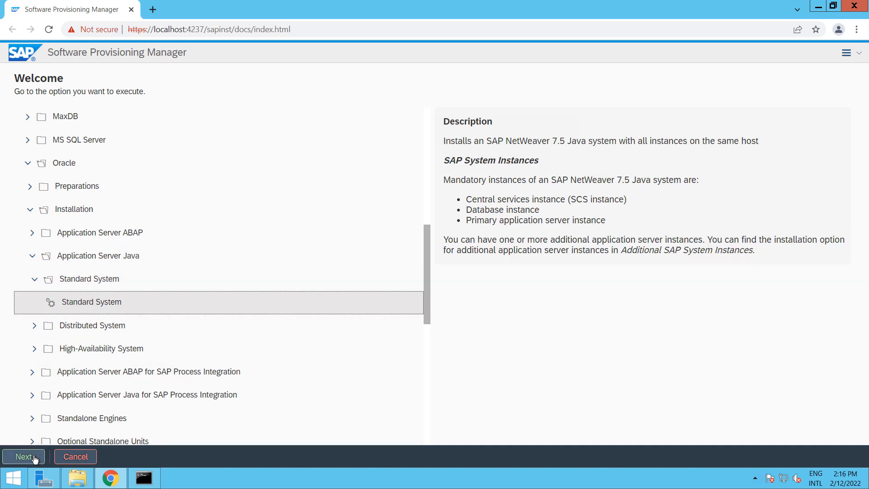
{"action": "left_click", "coordinate": [12, 457]}
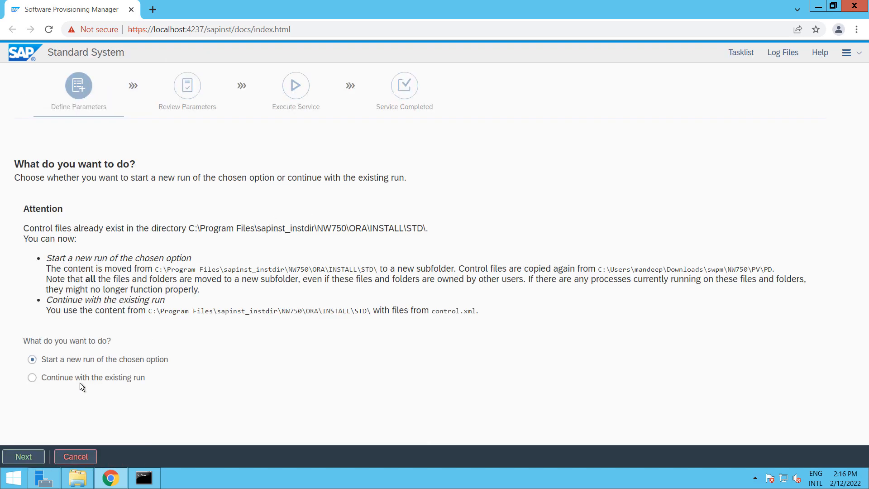
Keep 'Start a new run of the chosen option' and continue to the Typical-mode Parameter Settings page
{"action": "left_click", "coordinate": [31, 458]}
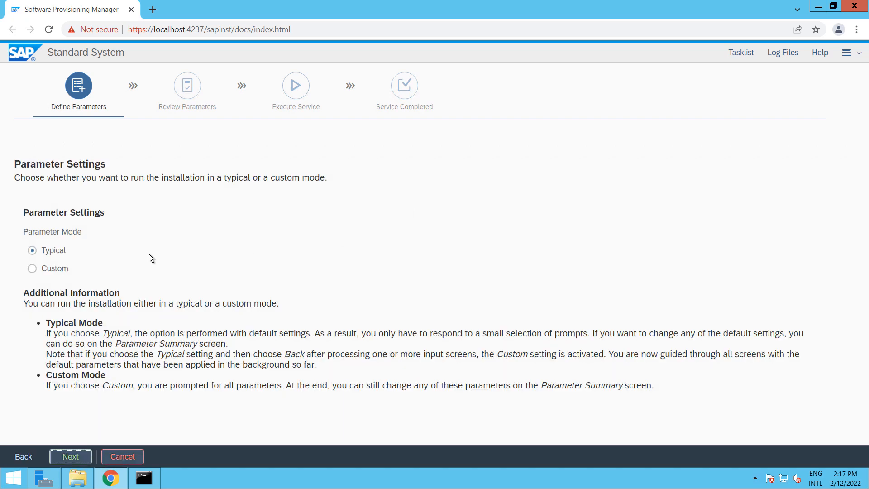
Switch parameter mode to Custom, cancel the Package Path folder browser, and bring up File Explorer
{"action": "left_click", "coordinate": [52, 271]}
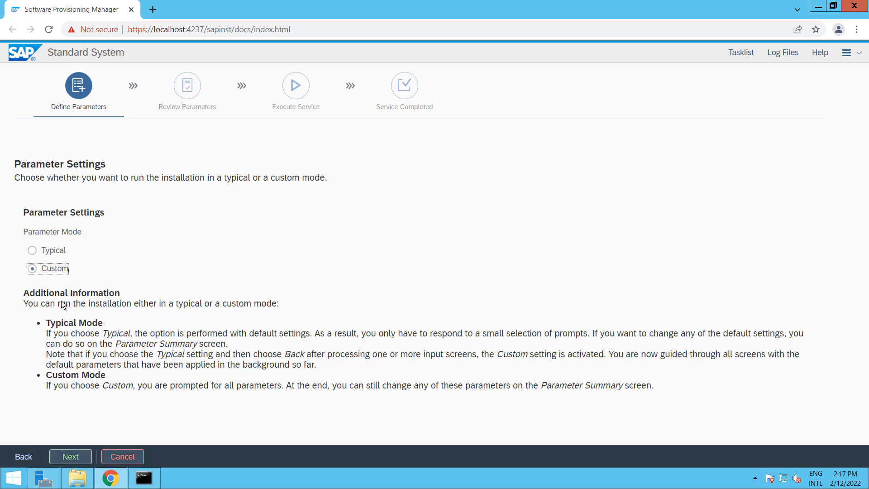
{"action": "left_click", "coordinate": [63, 458]}
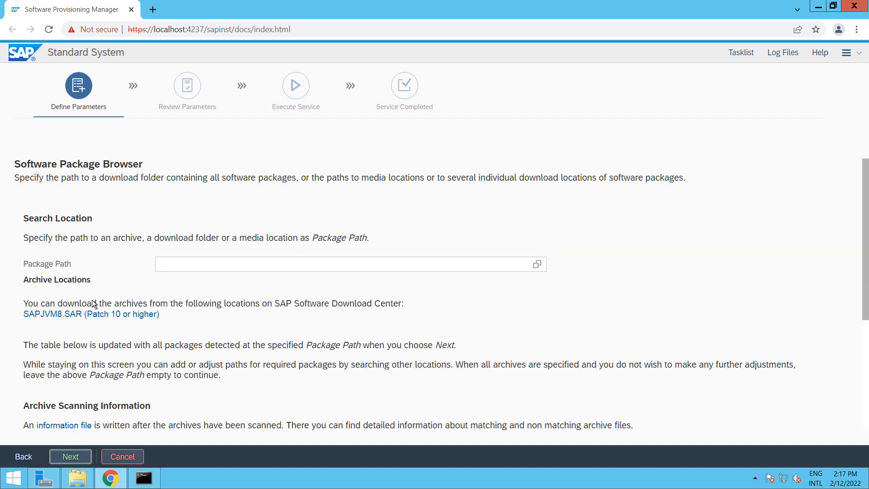
{"action": "left_click", "coordinate": [536, 265]}
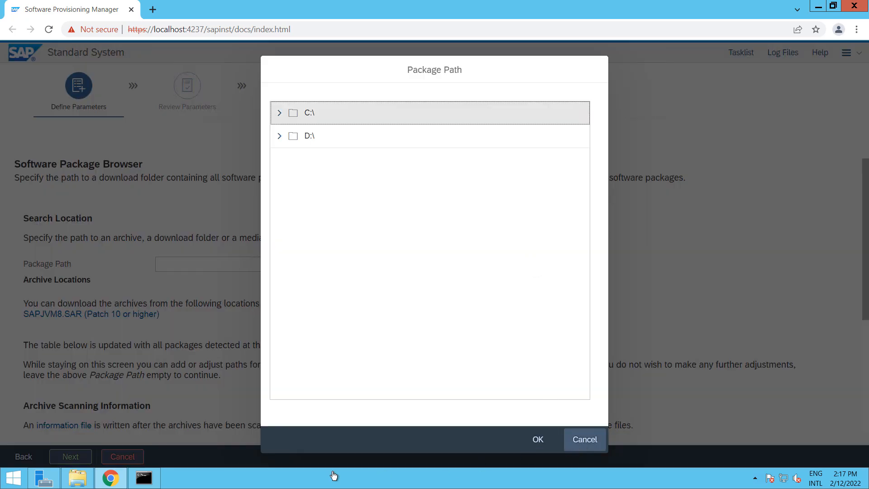
{"action": "left_click", "coordinate": [582, 445]}
{"action": "left_click", "coordinate": [77, 478]}
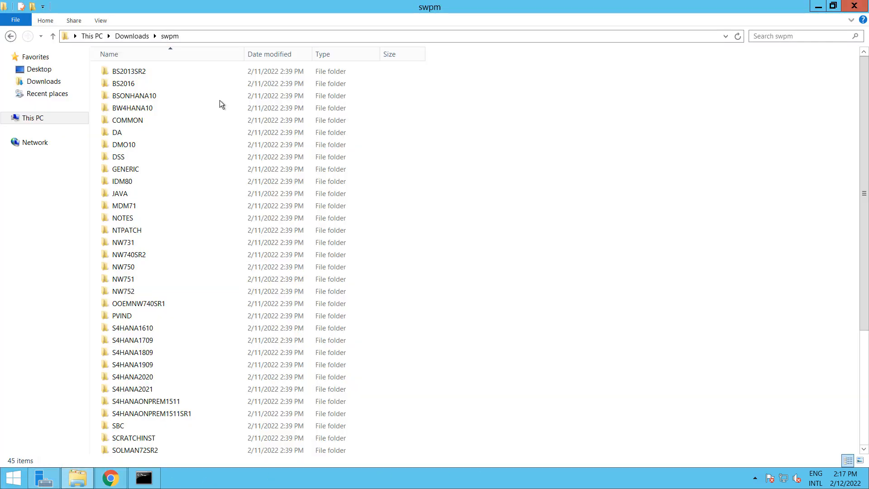
Open Downloads\Kernel and copy its full folder path from the address bar
{"action": "left_click", "coordinate": [45, 82]}
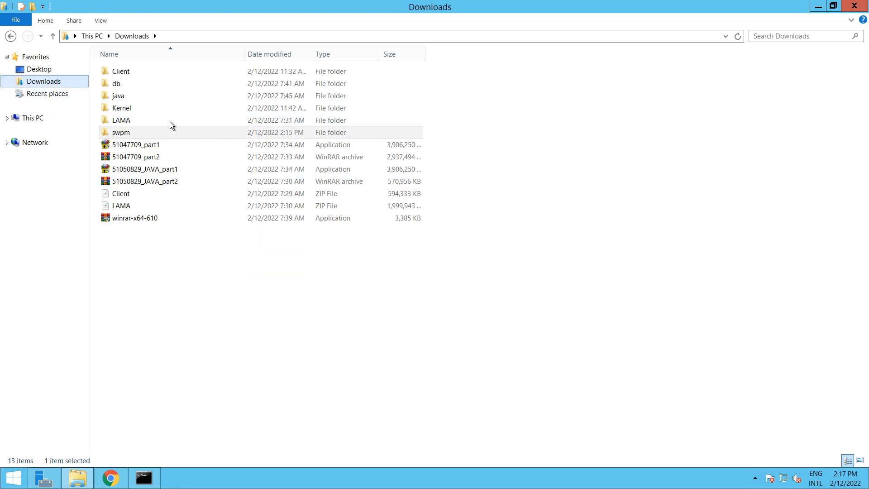
{"action": "double_click", "coordinate": [140, 107]}
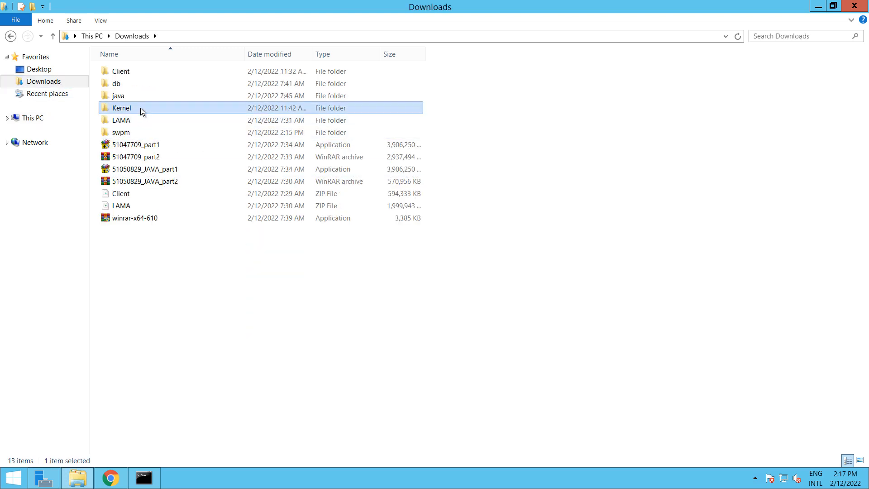
{"action": "left_click", "coordinate": [250, 37]}
{"action": "key", "text": "ctrl+c"}
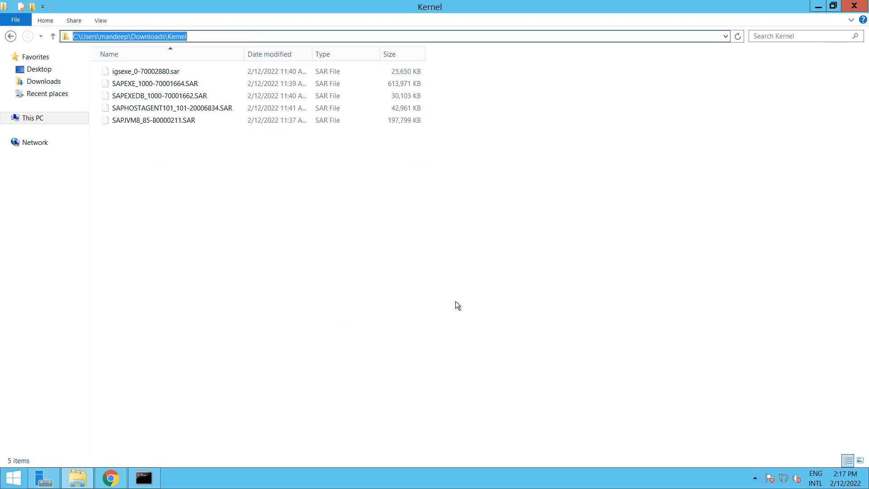
Paste the Kernel folder path into the Package Path field and continue so it gets scanned
{"action": "left_click", "coordinate": [111, 478]}
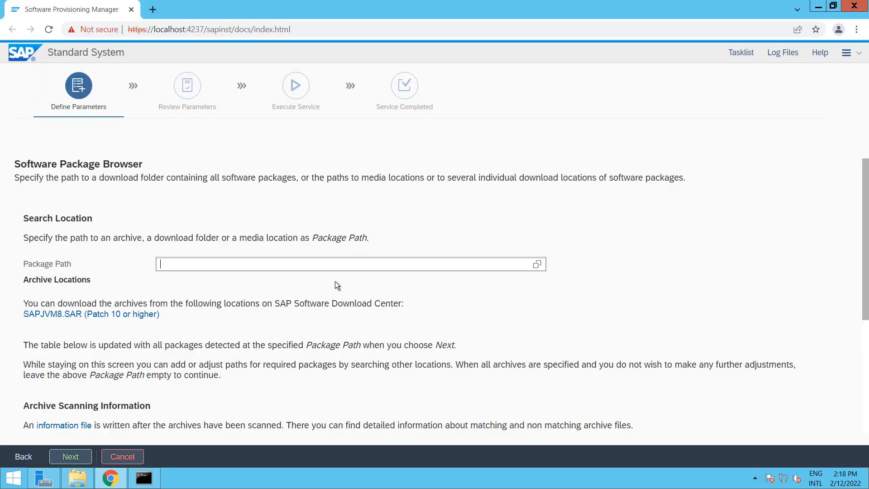
{"action": "left_click", "coordinate": [331, 266]}
{"action": "key", "text": "ctrl+v"}
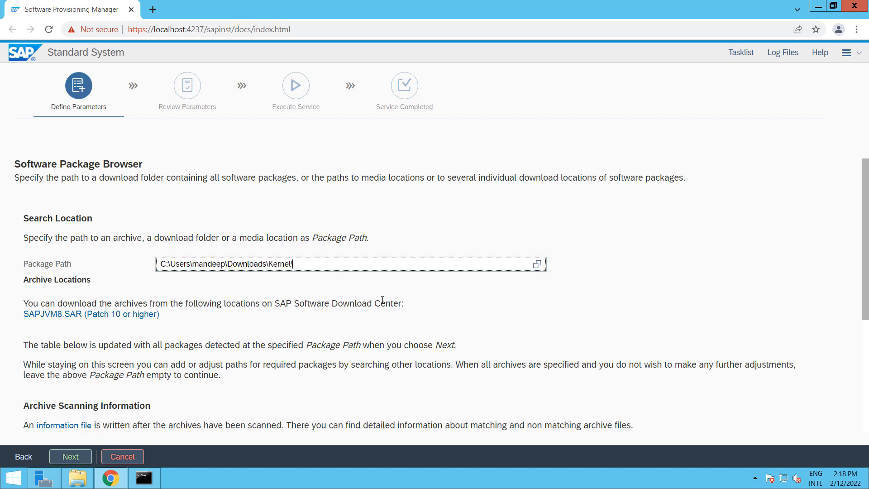
{"action": "left_click", "coordinate": [69, 460]}
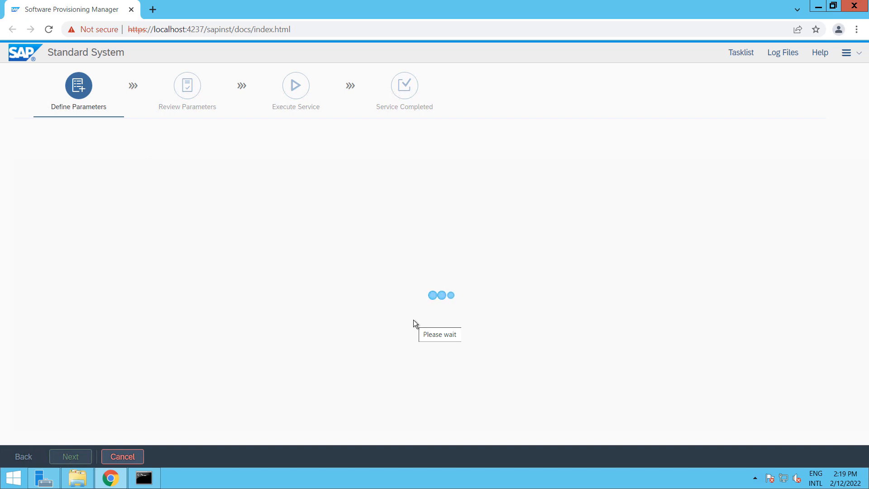
Confirm SAPJVM8.SAR from the Kernel folder is listed as Available and continue
{"action": "scroll", "coordinate": [428, 326], "scroll_direction": "down", "scroll_amount": 4}
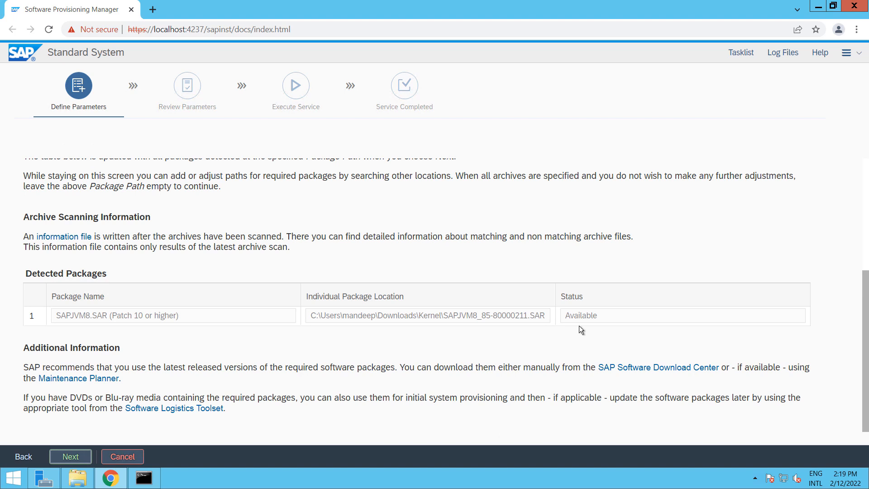
{"action": "left_click", "coordinate": [72, 455]}
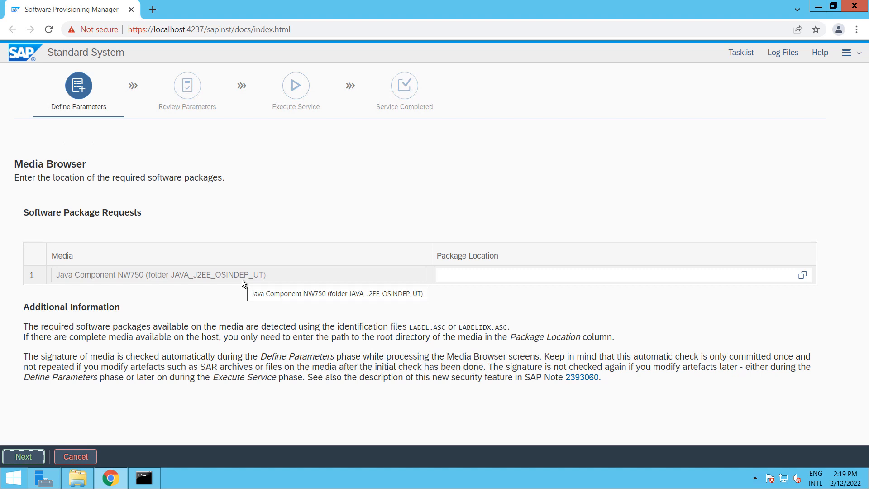
Browse the package location from C:\ through Users, Downloads and java into the 51050829 folder
{"action": "left_click", "coordinate": [804, 276]}
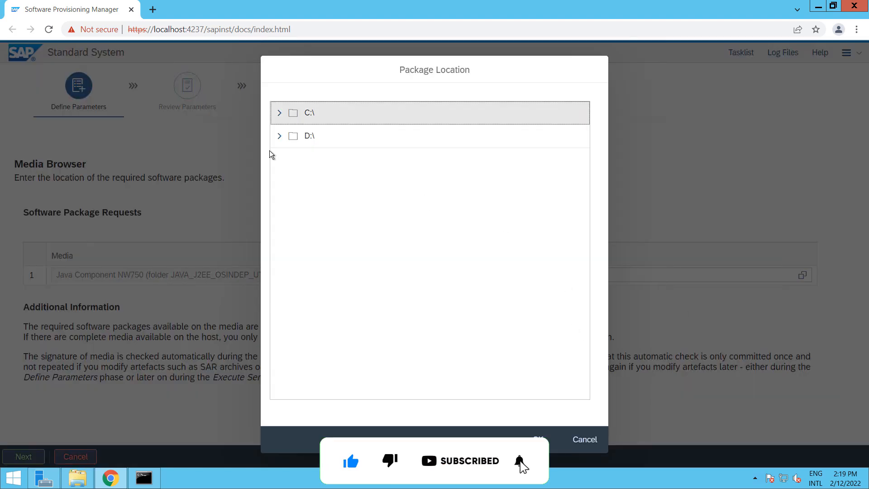
{"action": "left_click", "coordinate": [279, 114]}
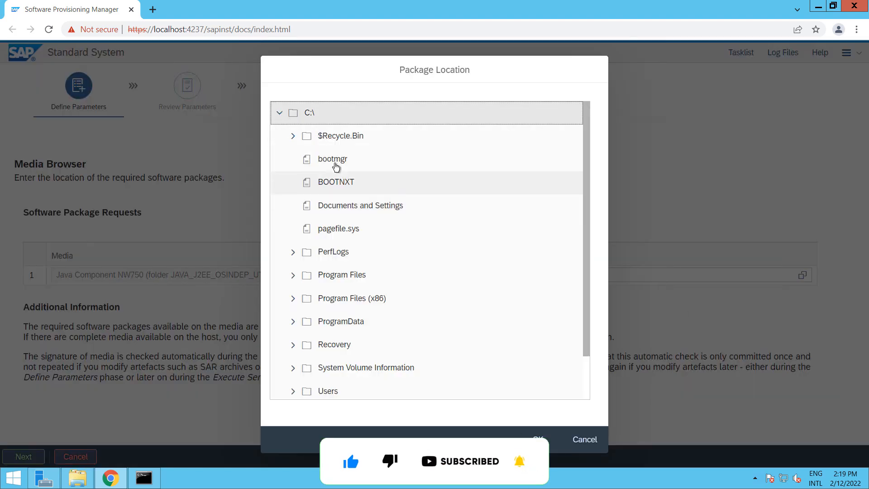
{"action": "scroll", "coordinate": [347, 219], "scroll_direction": "down", "scroll_amount": 1}
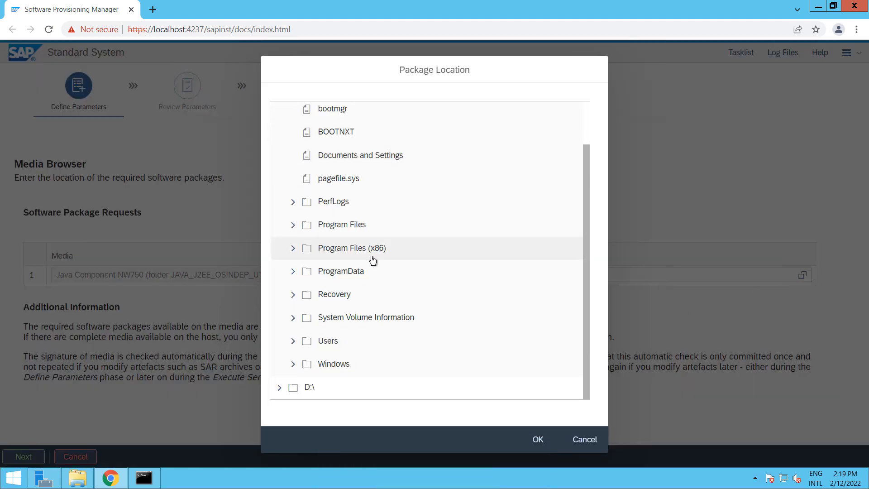
{"action": "left_click", "coordinate": [298, 341]}
{"action": "scroll", "coordinate": [348, 309], "scroll_direction": "down", "scroll_amount": 3}
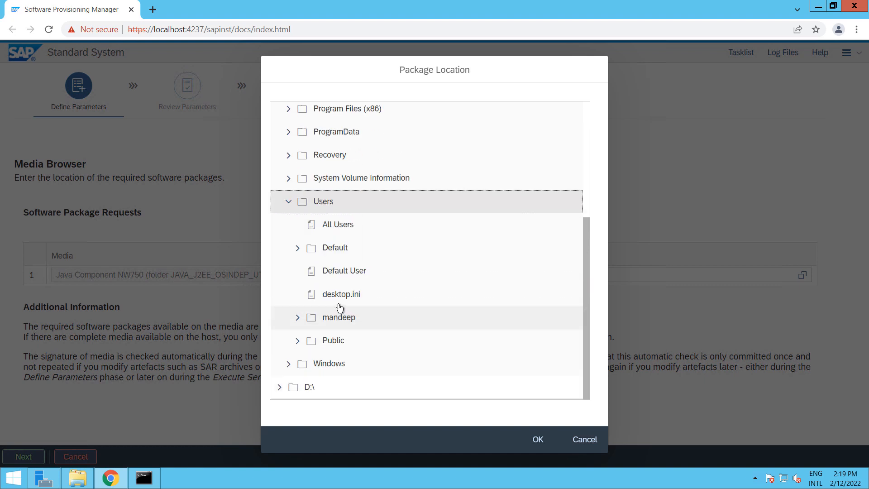
{"action": "left_click", "coordinate": [300, 322]}
{"action": "scroll", "coordinate": [361, 219], "scroll_direction": "down", "scroll_amount": 3}
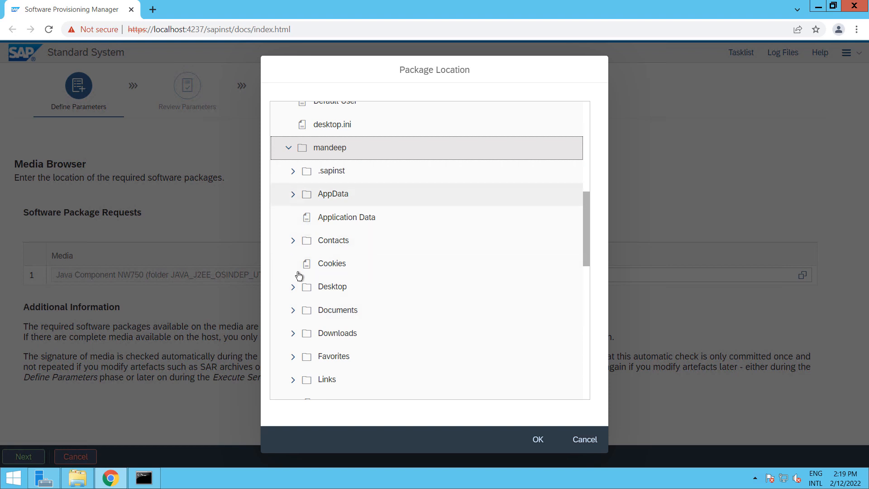
{"action": "left_click", "coordinate": [295, 338]}
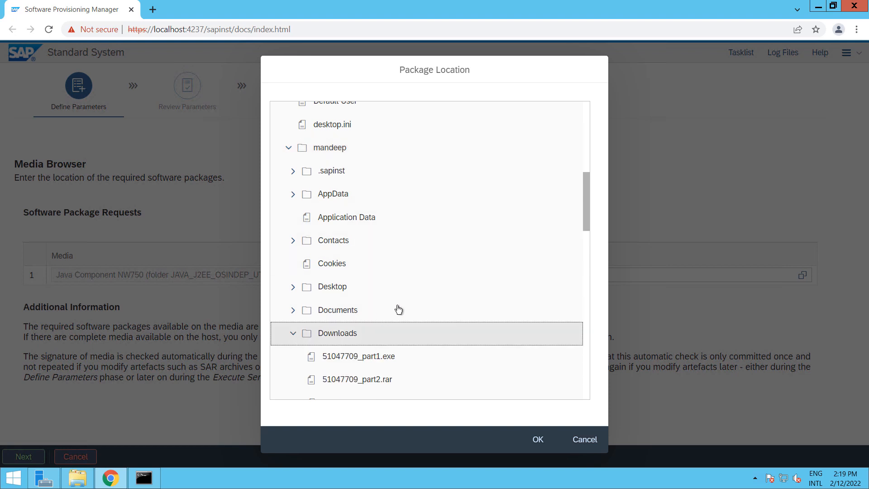
{"action": "scroll", "coordinate": [398, 310], "scroll_direction": "down", "scroll_amount": 5}
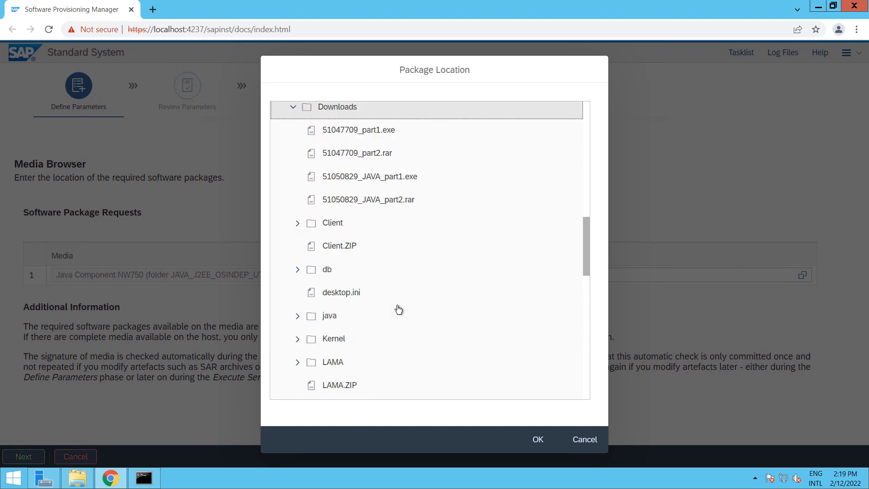
{"action": "left_click", "coordinate": [301, 321]}
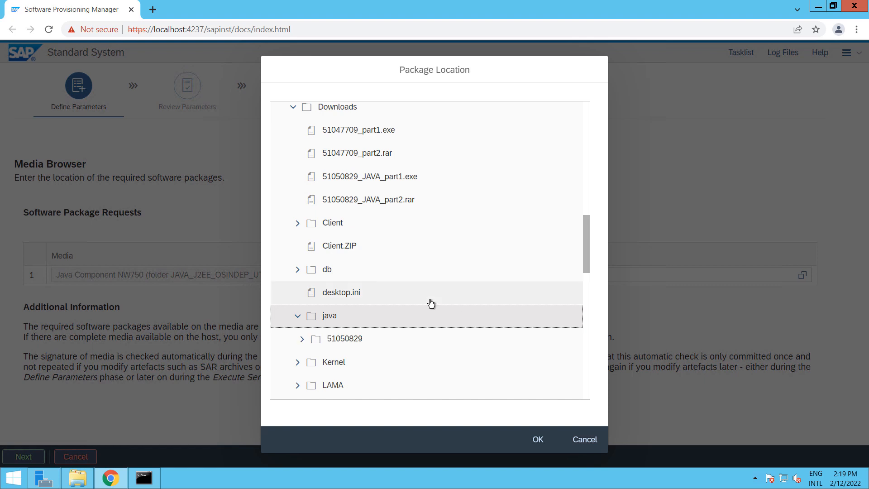
{"action": "scroll", "coordinate": [431, 303], "scroll_direction": "down", "scroll_amount": 3}
{"action": "left_click", "coordinate": [309, 229]}
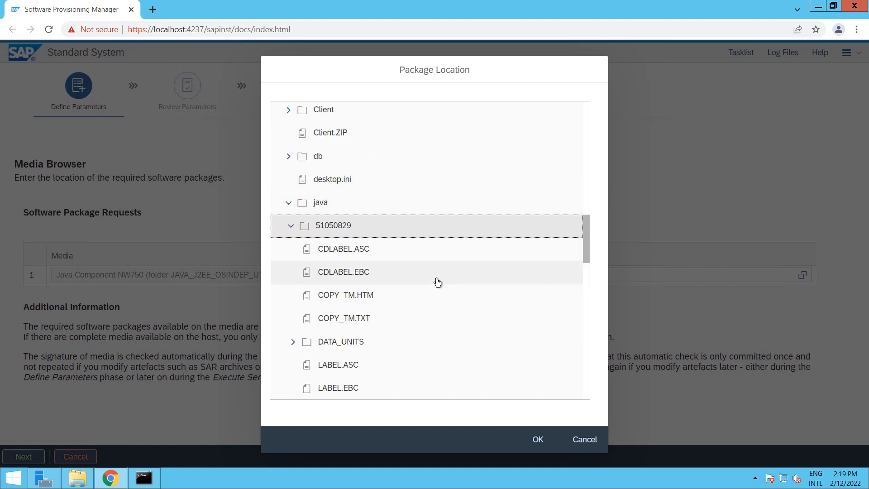
Pick LABEL.ASC in DATA_UNITS\JAVA_J2EE_OSINDEP_UT as the Java Component NW750 location
{"action": "scroll", "coordinate": [437, 282], "scroll_direction": "down", "scroll_amount": 3}
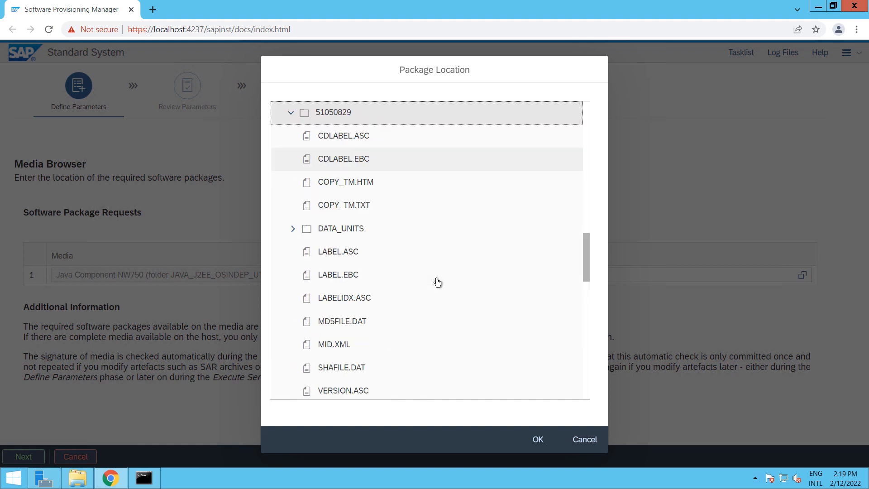
{"action": "left_click", "coordinate": [295, 231]}
{"action": "scroll", "coordinate": [441, 271], "scroll_direction": "down", "scroll_amount": 3}
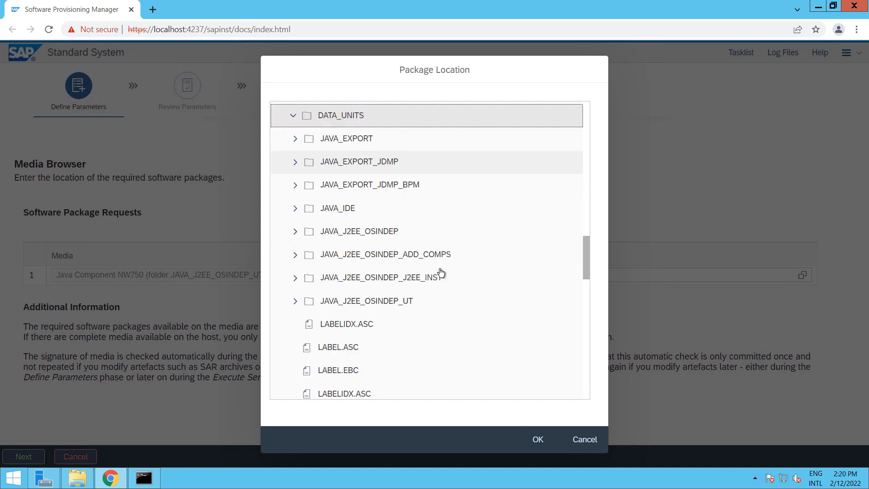
{"action": "left_click", "coordinate": [295, 301]}
{"action": "scroll", "coordinate": [474, 315], "scroll_direction": "down", "scroll_amount": 10}
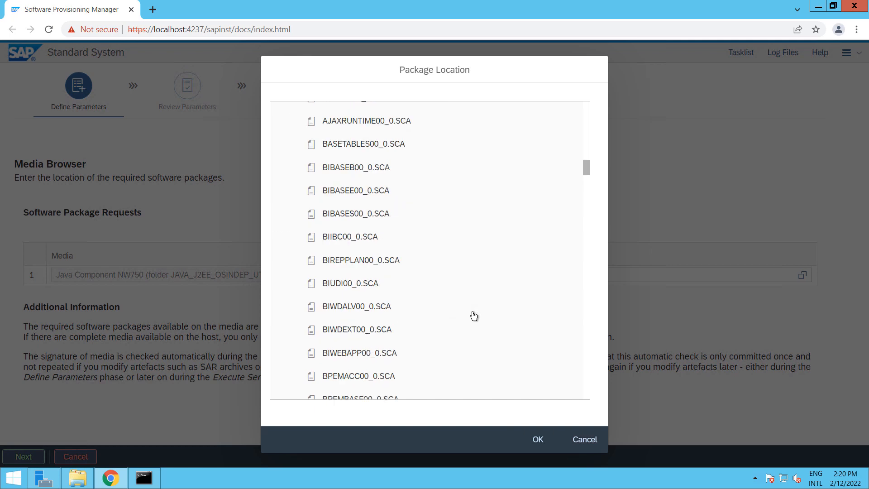
{"action": "scroll", "coordinate": [474, 315], "scroll_direction": "down", "scroll_amount": 15}
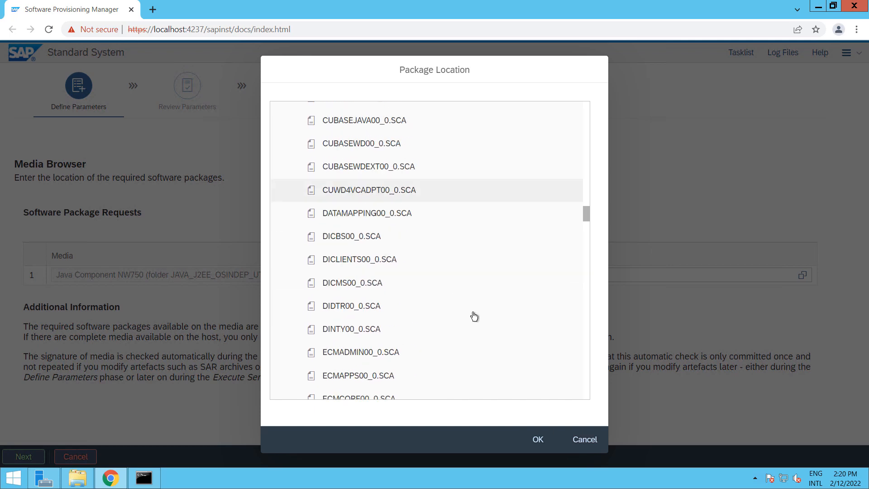
{"action": "scroll", "coordinate": [472, 319], "scroll_direction": "down", "scroll_amount": 15}
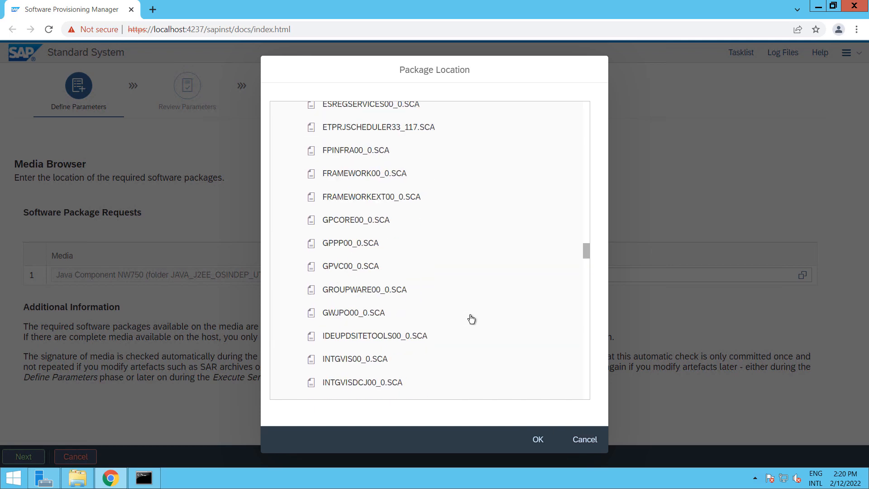
{"action": "scroll", "coordinate": [471, 319], "scroll_direction": "down", "scroll_amount": 5}
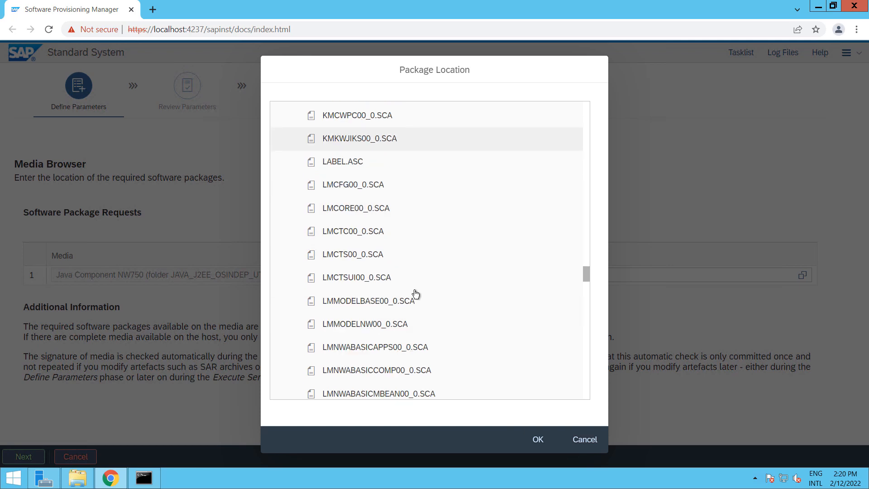
{"action": "left_click", "coordinate": [339, 163]}
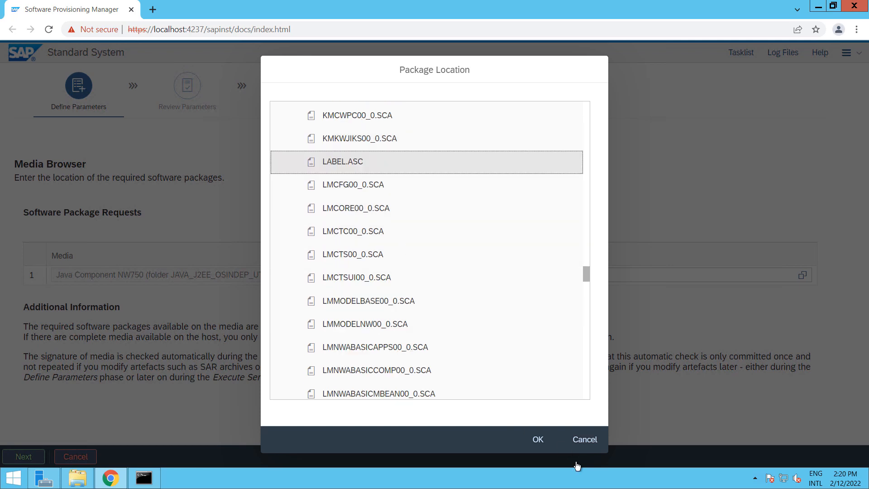
{"action": "left_click", "coordinate": [539, 440]}
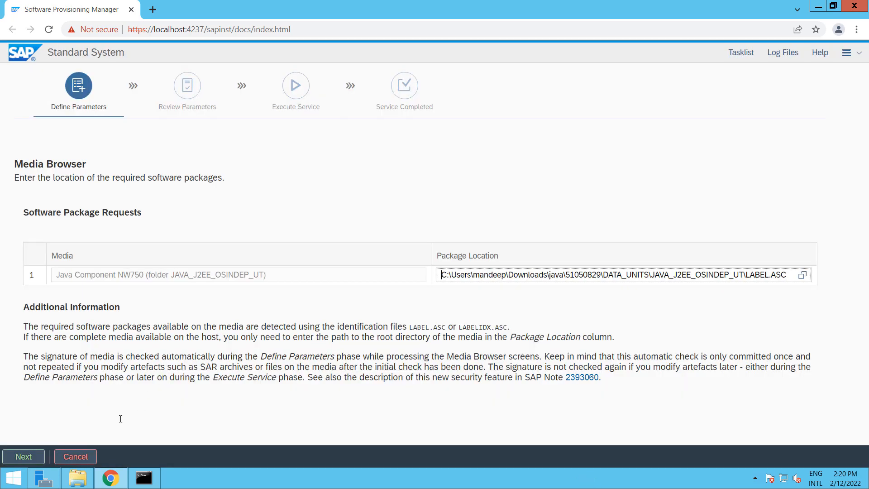
Continue to the Product Instances to Be Installed screen
{"action": "left_click", "coordinate": [20, 457]}
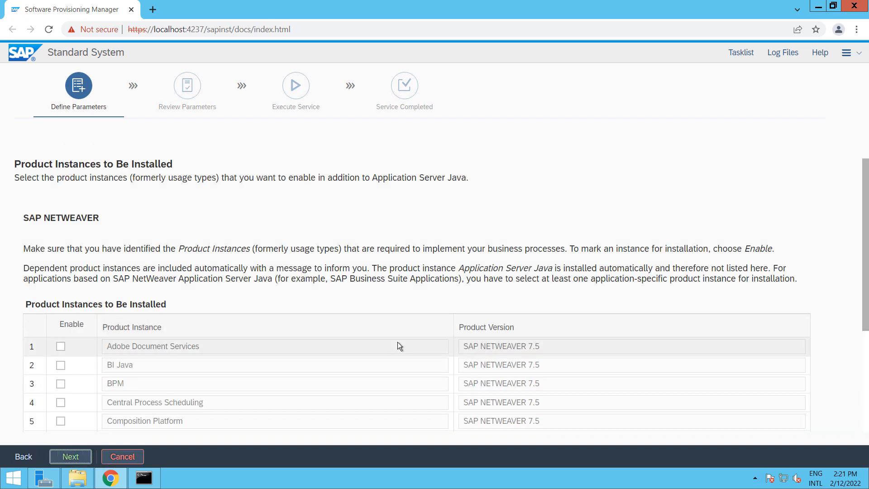
Enable EP Core - Application Portal, Enterprise Portal and Adobe Document Services, then continue
{"action": "scroll", "coordinate": [398, 342], "scroll_direction": "down", "scroll_amount": 3}
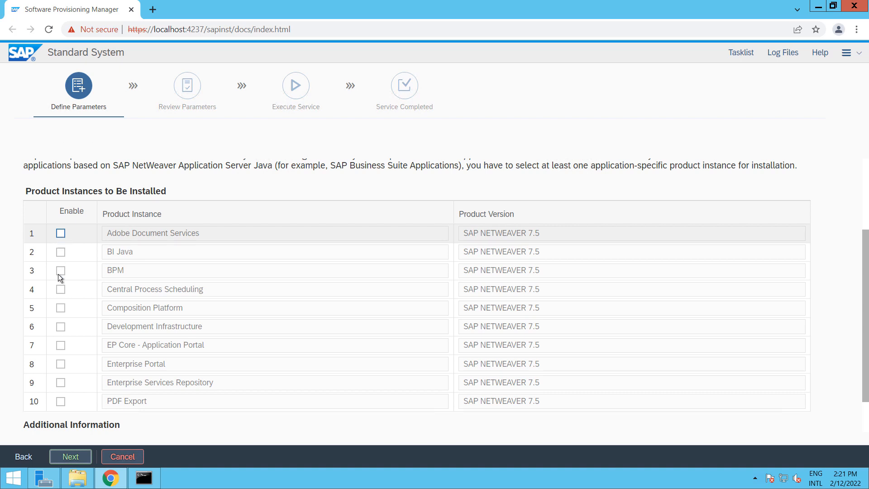
{"action": "scroll", "coordinate": [69, 301], "scroll_direction": "down", "scroll_amount": 1}
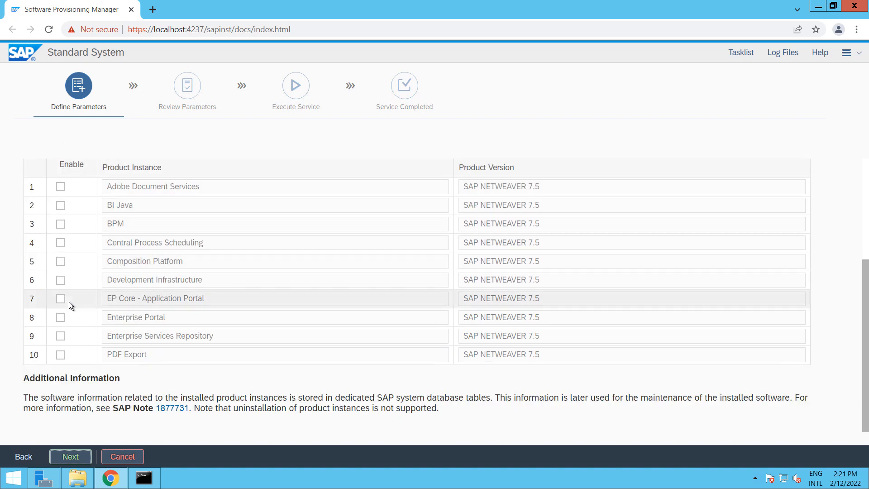
{"action": "left_click", "coordinate": [61, 298]}
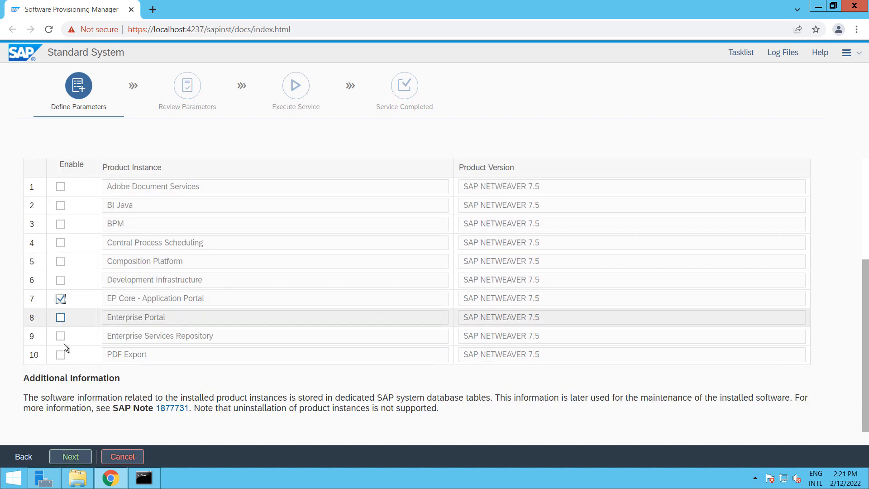
{"action": "left_click", "coordinate": [61, 320]}
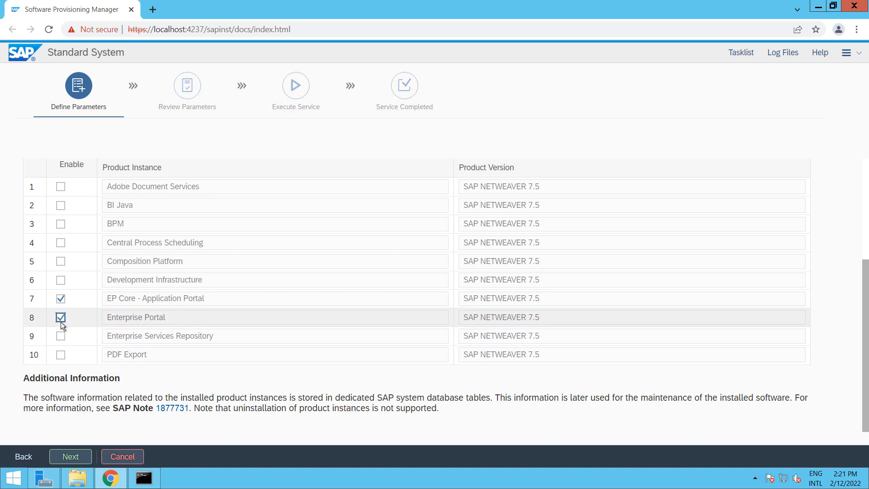
{"action": "left_click", "coordinate": [62, 187]}
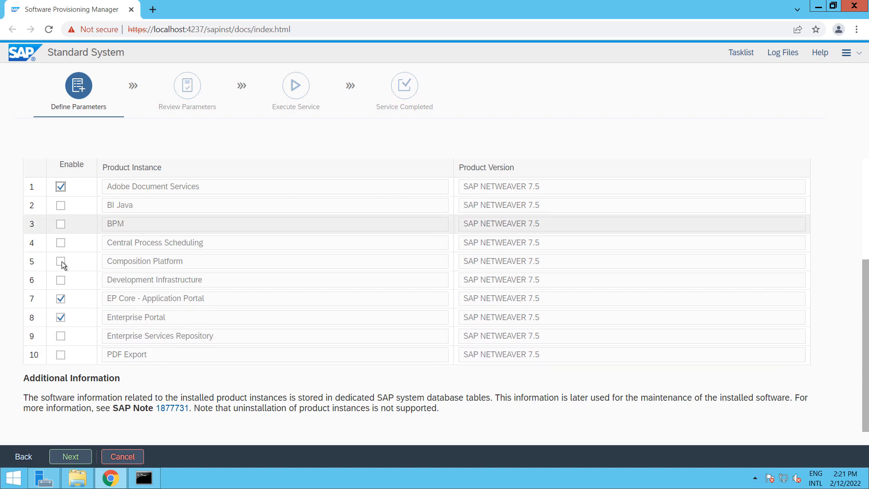
{"action": "left_click", "coordinate": [72, 457]}
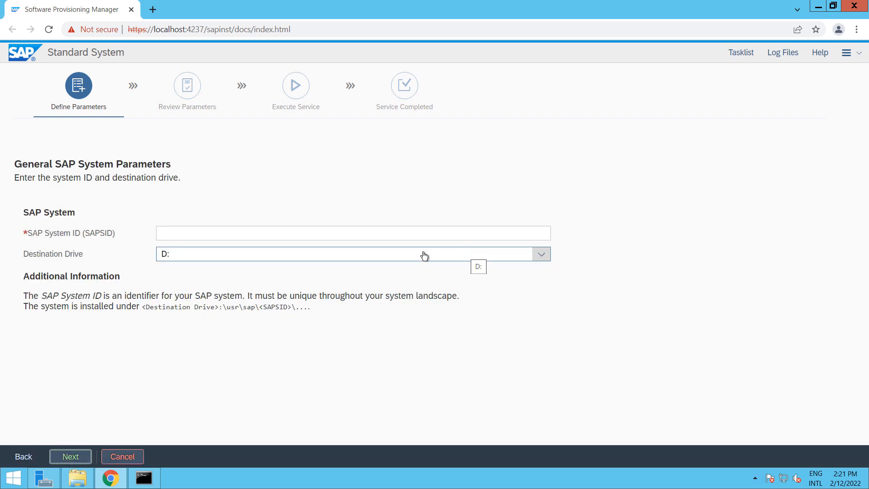
Set the SAP System ID to LMA on destination drive D: and continue
{"action": "left_click", "coordinate": [194, 234]}
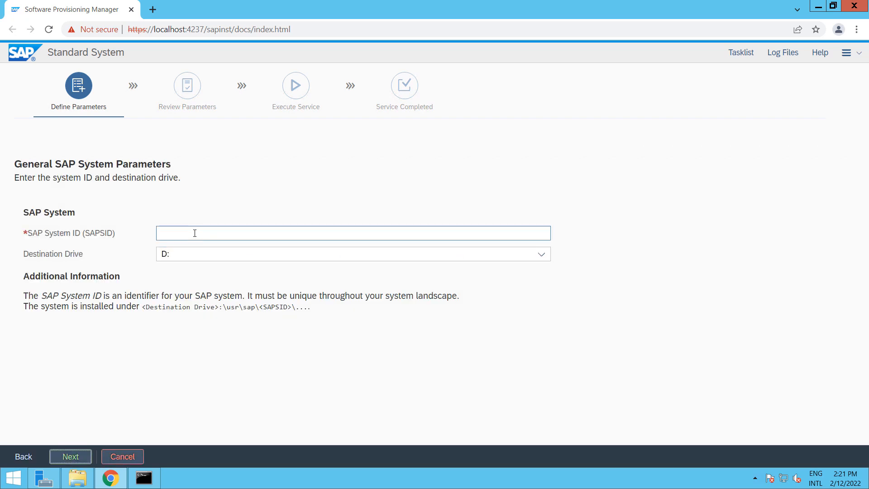
{"action": "left_click", "coordinate": [195, 233]}
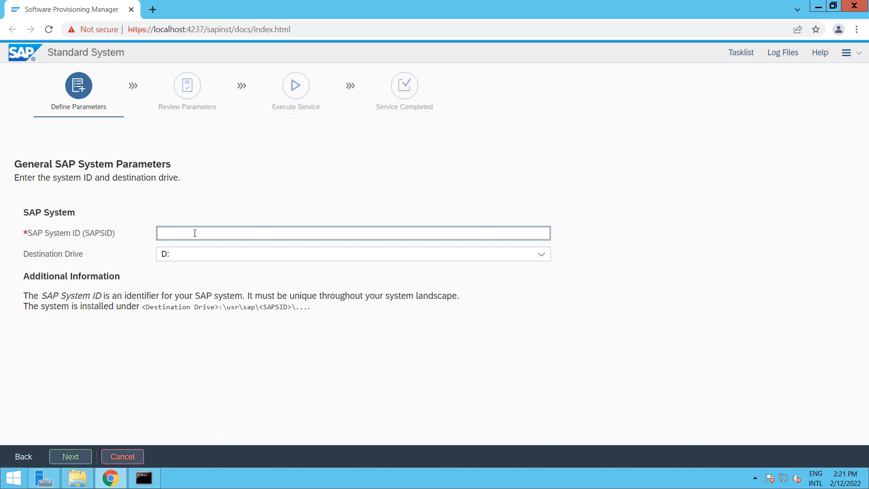
{"action": "type", "text": "LMA"}
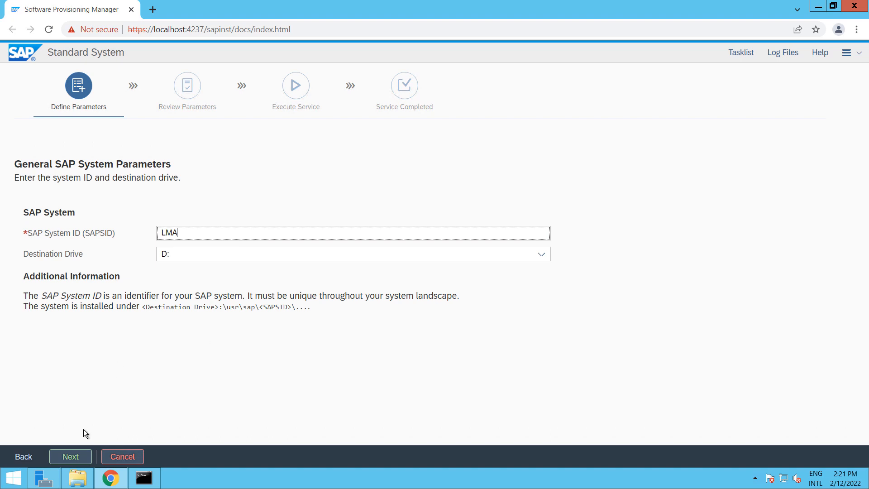
{"action": "left_click", "coordinate": [74, 456]}
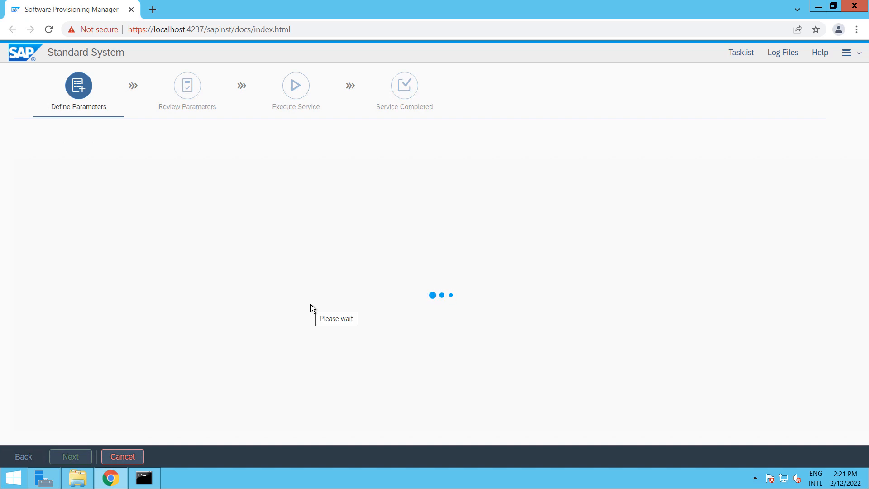
Check the available drives in File Explorer, then turn off Set FQDN and continue
{"action": "left_click", "coordinate": [79, 480]}
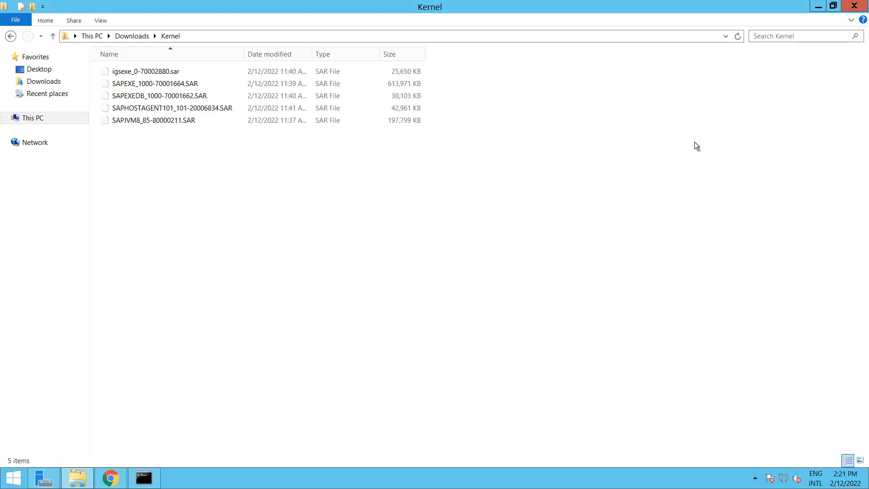
{"action": "left_click", "coordinate": [61, 118]}
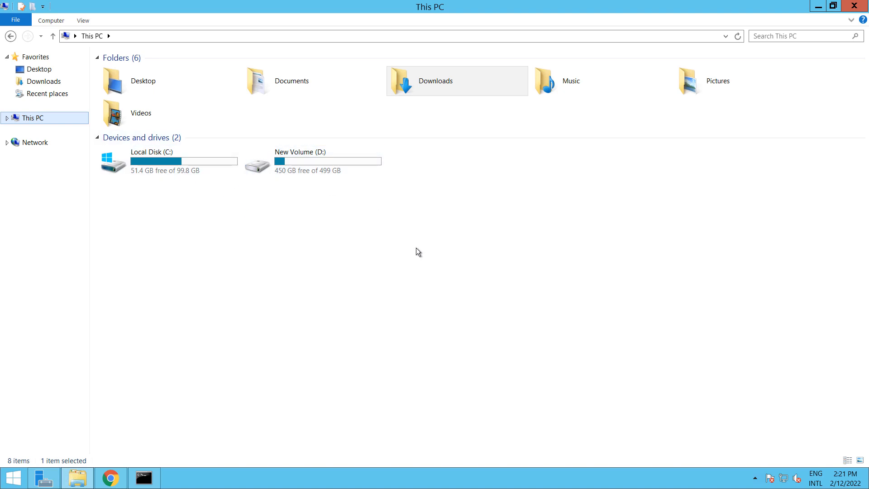
{"action": "left_click", "coordinate": [110, 476]}
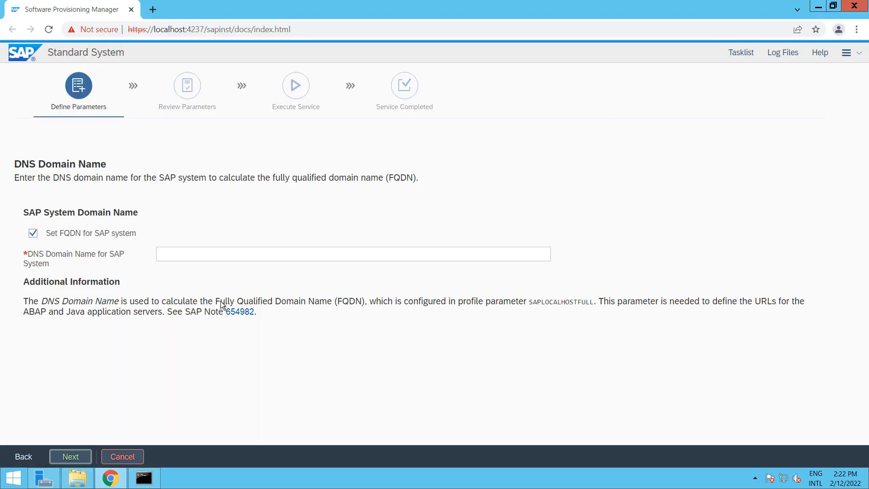
{"action": "left_click", "coordinate": [35, 233]}
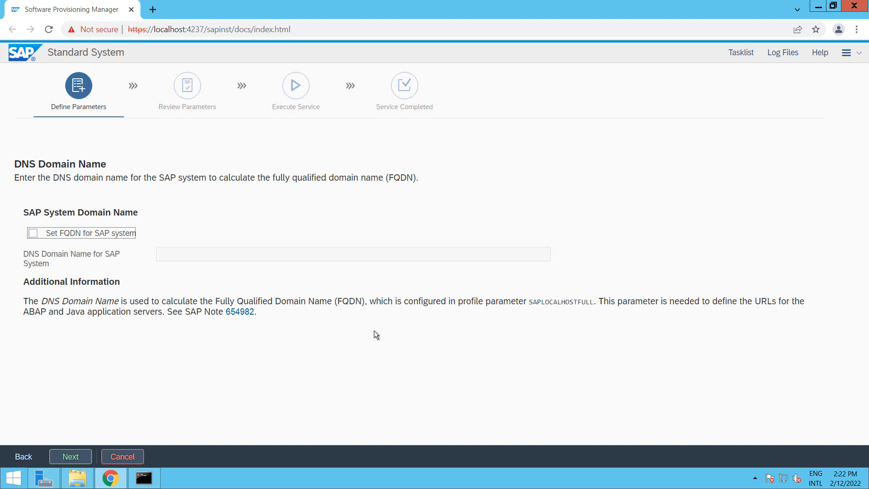
{"action": "left_click", "coordinate": [68, 457]}
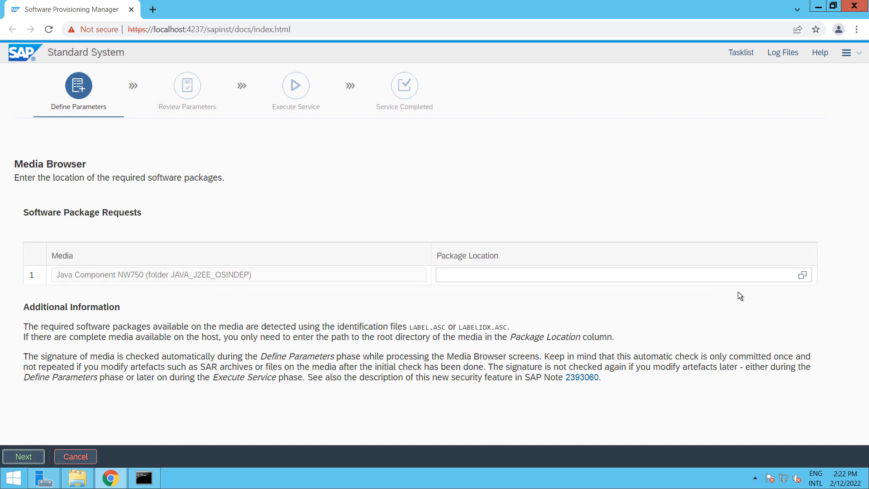
Point Java Component NW750 to LABEL.ASC in Downloads\java\51050829 and continue
{"action": "left_click", "coordinate": [803, 278]}
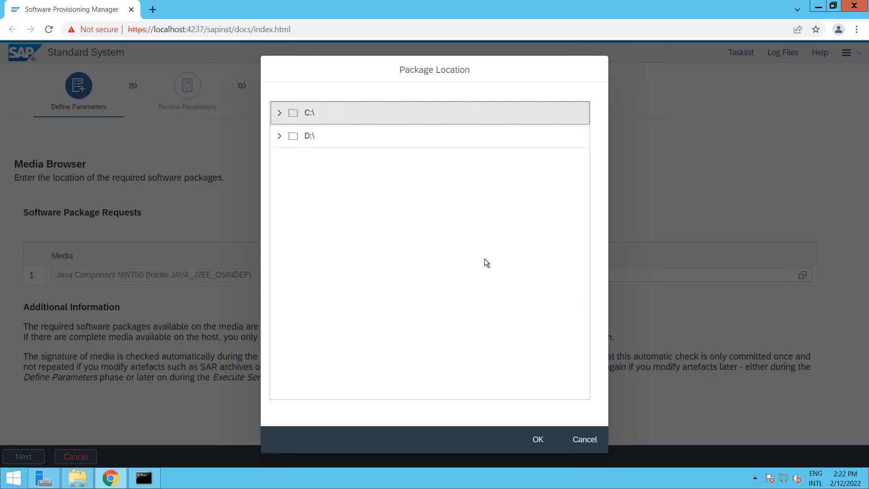
{"action": "left_click", "coordinate": [278, 116]}
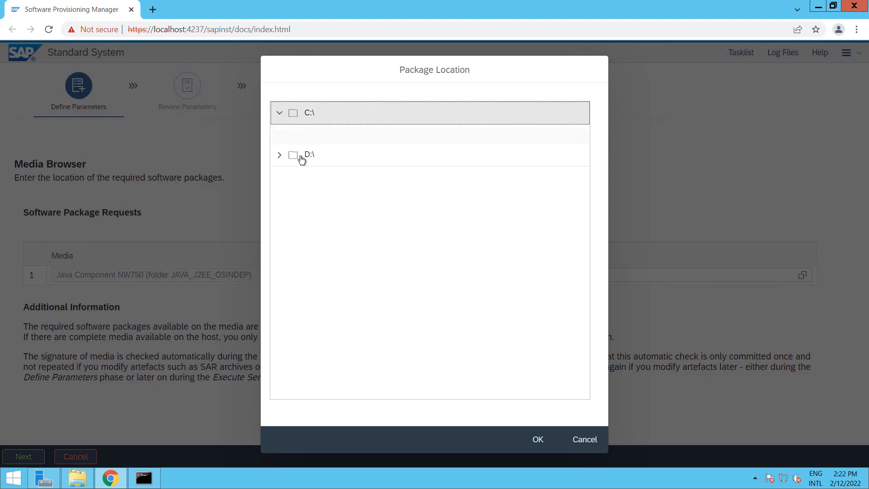
{"action": "scroll", "coordinate": [350, 283], "scroll_direction": "down", "scroll_amount": 1}
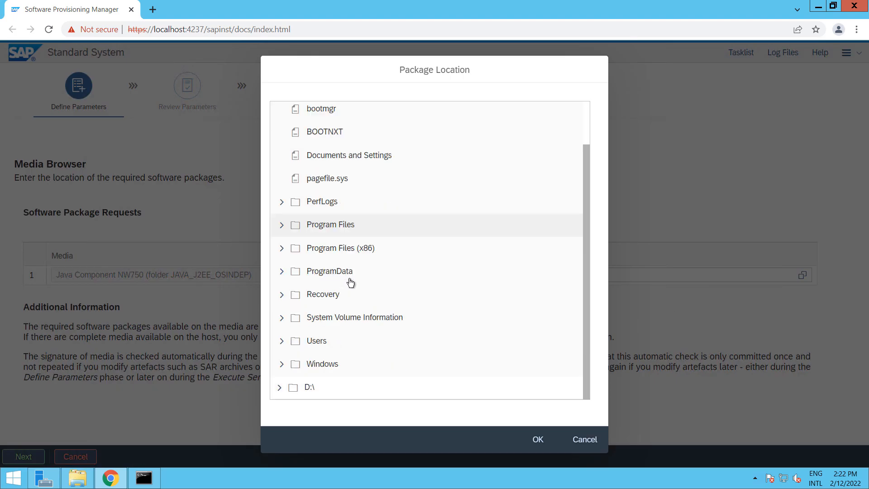
{"action": "left_click", "coordinate": [282, 342]}
{"action": "scroll", "coordinate": [387, 323], "scroll_direction": "down", "scroll_amount": 3}
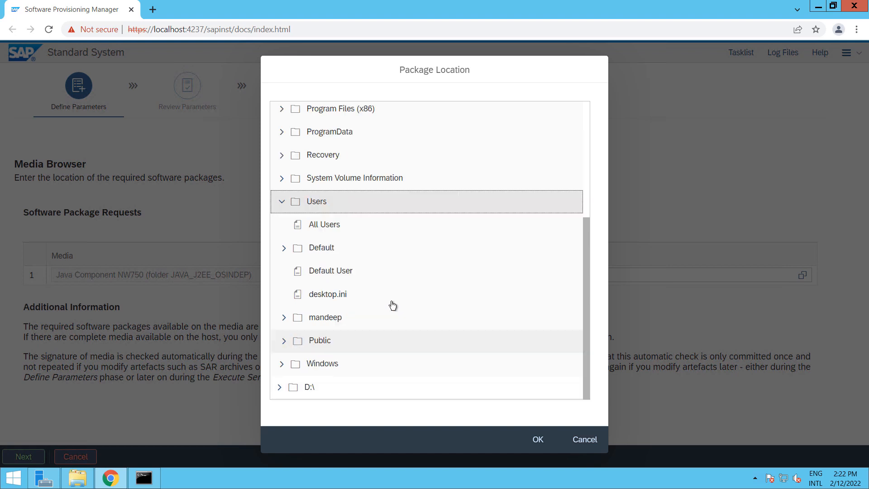
{"action": "left_click", "coordinate": [284, 317]}
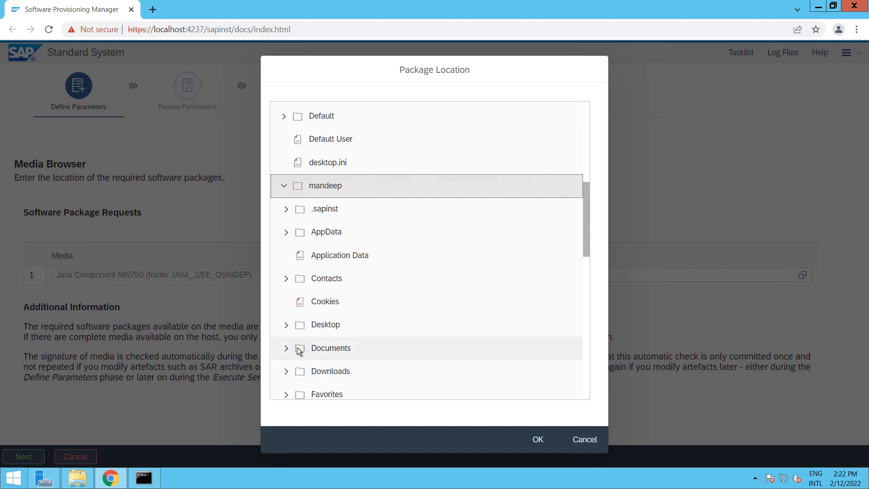
{"action": "left_click", "coordinate": [286, 372]}
{"action": "scroll", "coordinate": [425, 318], "scroll_direction": "down", "scroll_amount": 10}
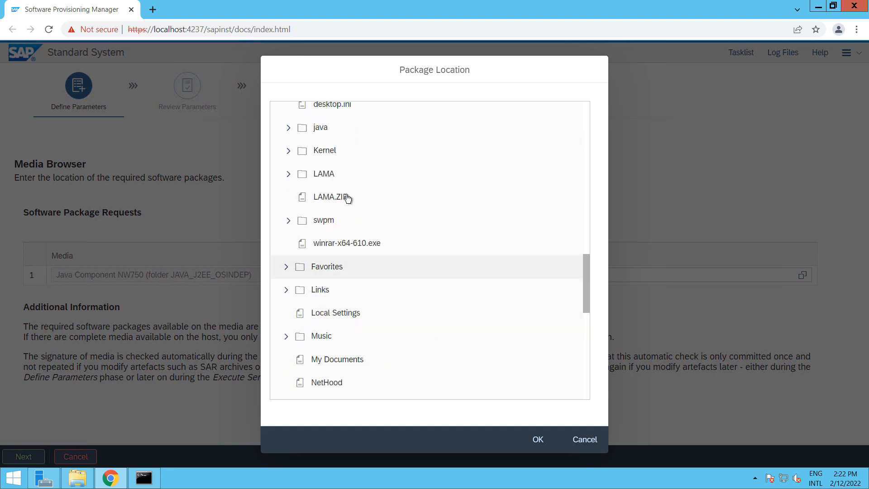
{"action": "left_click", "coordinate": [289, 128]}
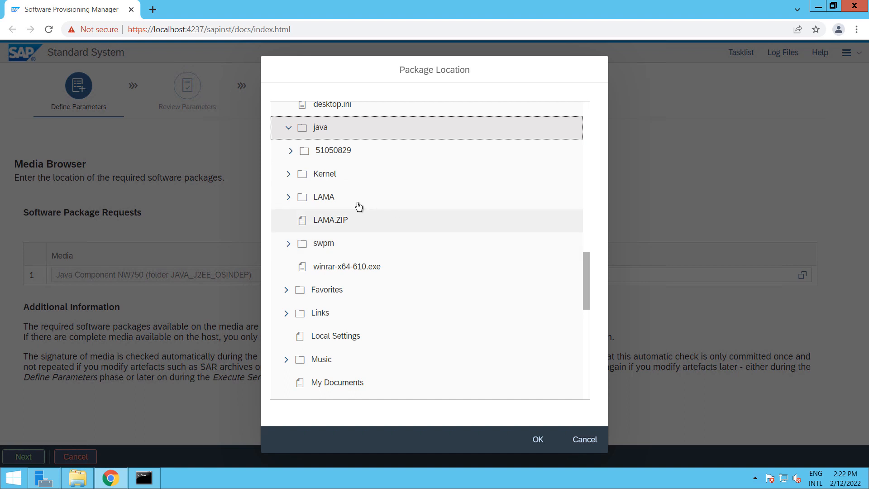
{"action": "left_click", "coordinate": [291, 152]}
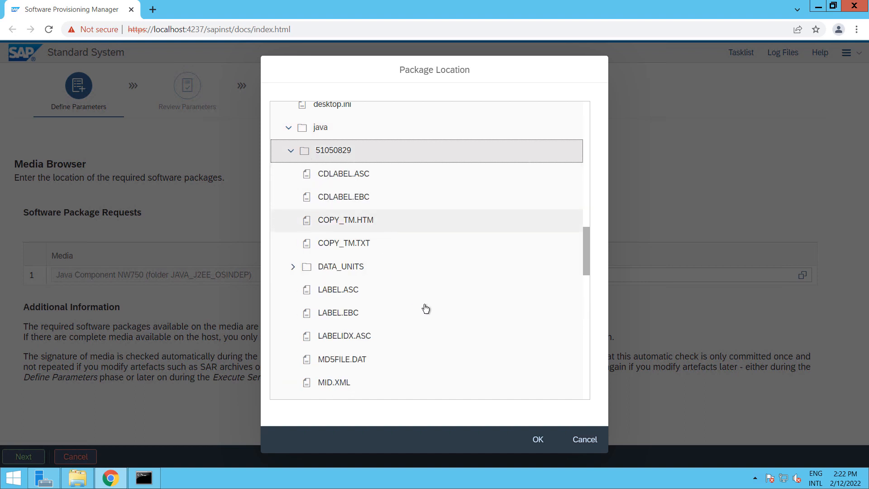
{"action": "left_click", "coordinate": [365, 295]}
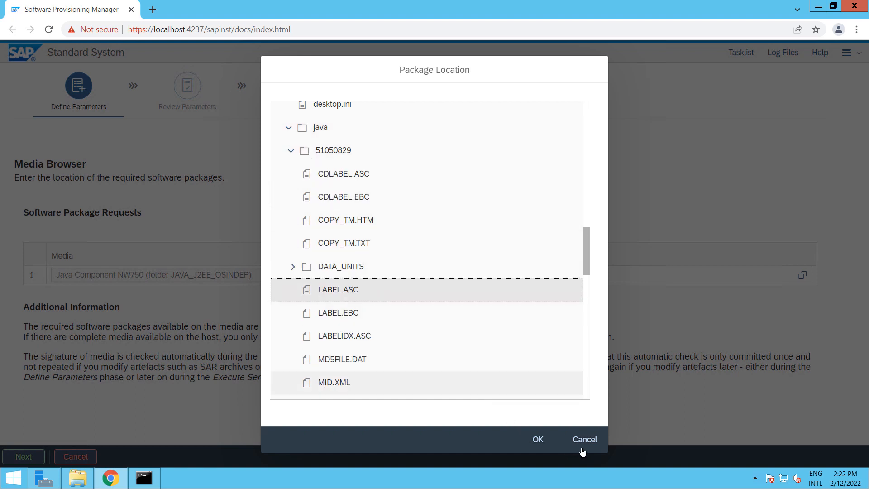
{"action": "key", "text": "Return"}
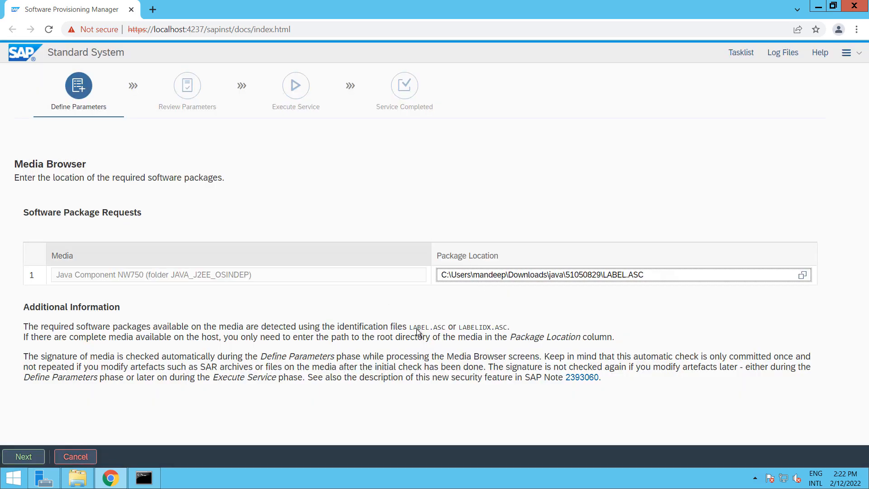
{"action": "left_click", "coordinate": [18, 453]}
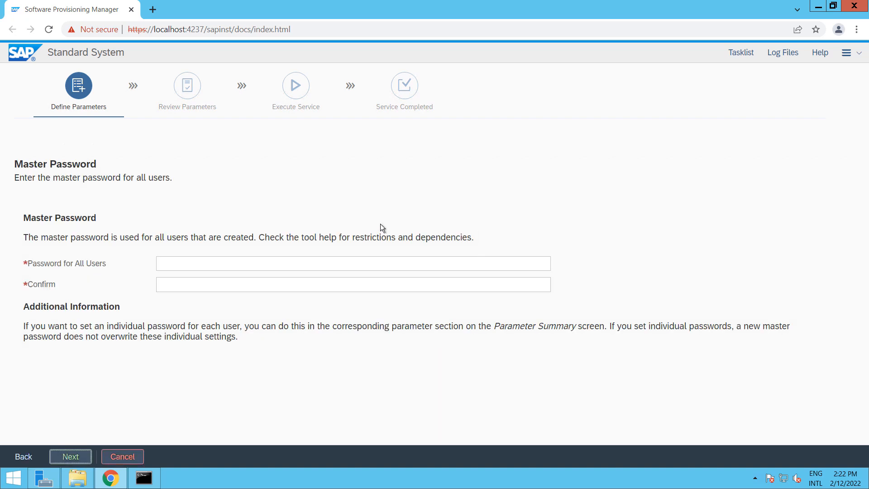
Enter and confirm the master password for all users, then continue
{"action": "left_click", "coordinate": [243, 267]}
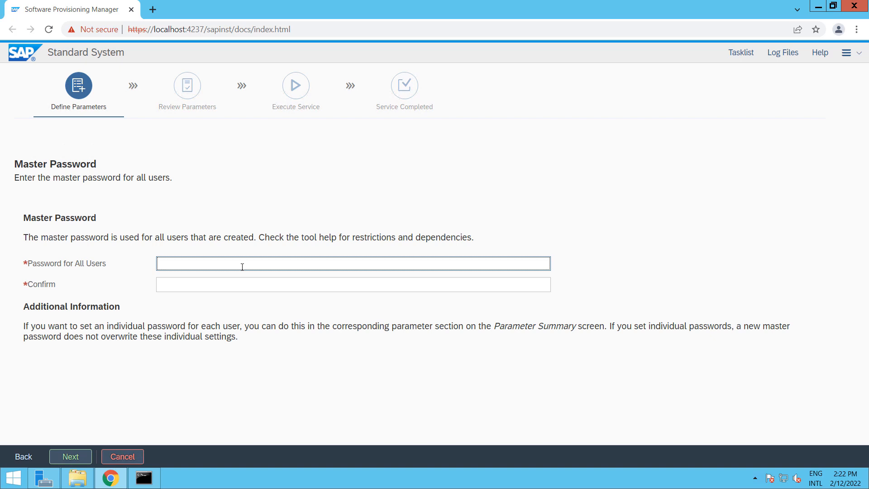
{"action": "type", "text": "•••••"}
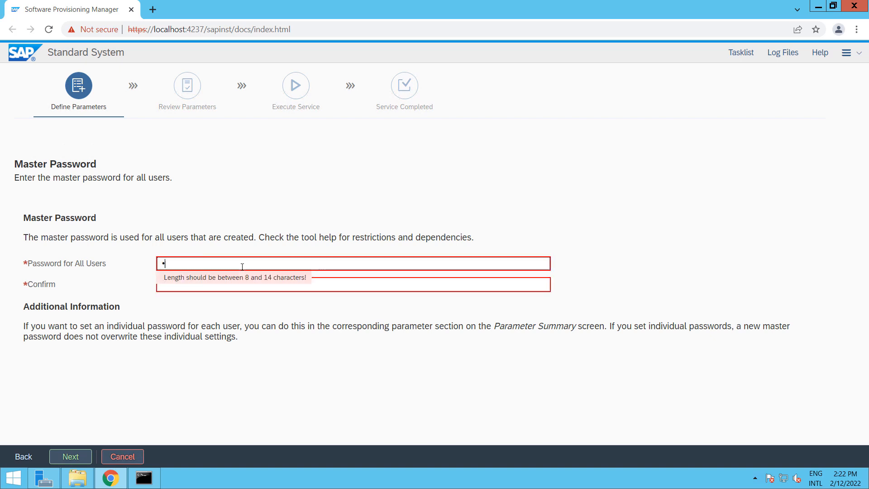
{"action": "type", "text": "••••"}
{"action": "key", "text": "Tab"}
{"action": "type", "text": "•••••••••"}
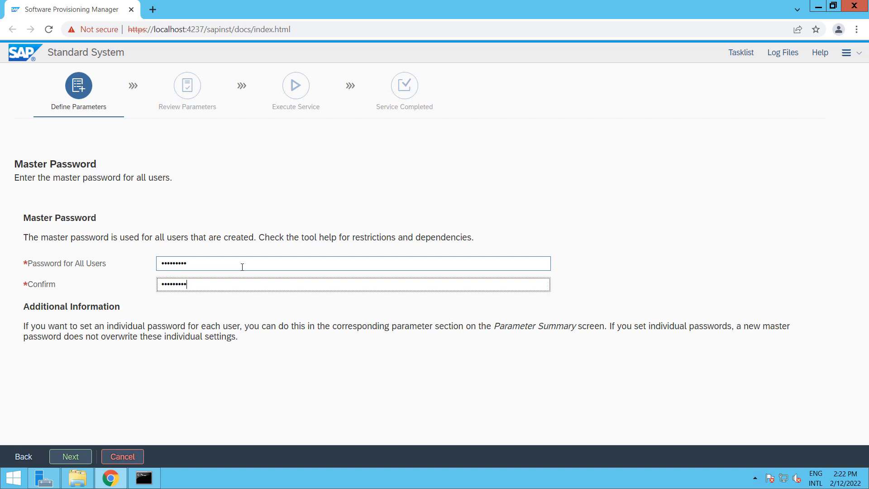
{"action": "left_click", "coordinate": [72, 456]}
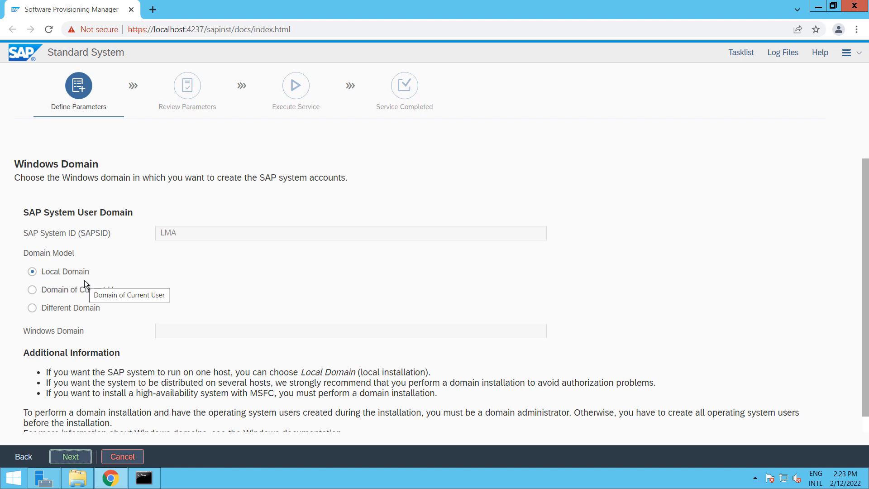
Keep Local Domain selected on the Windows Domain page and continue
{"action": "scroll", "coordinate": [180, 253], "scroll_direction": "down", "scroll_amount": 1}
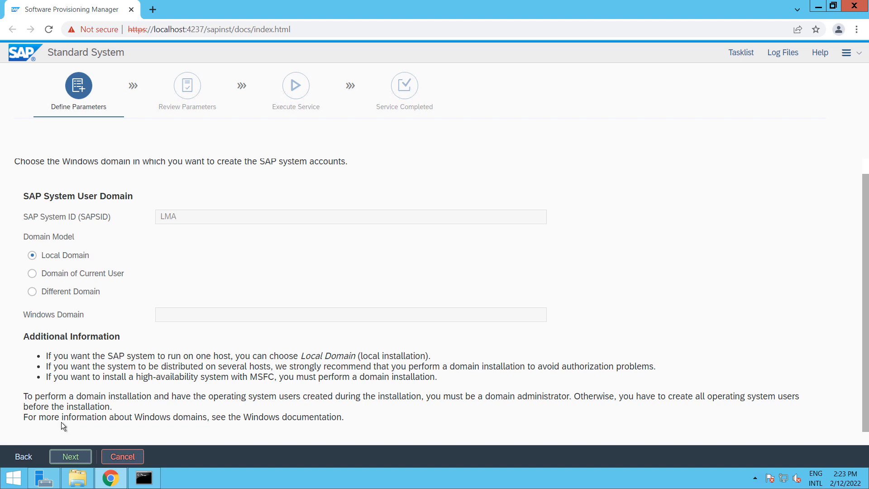
{"action": "left_click", "coordinate": [64, 450]}
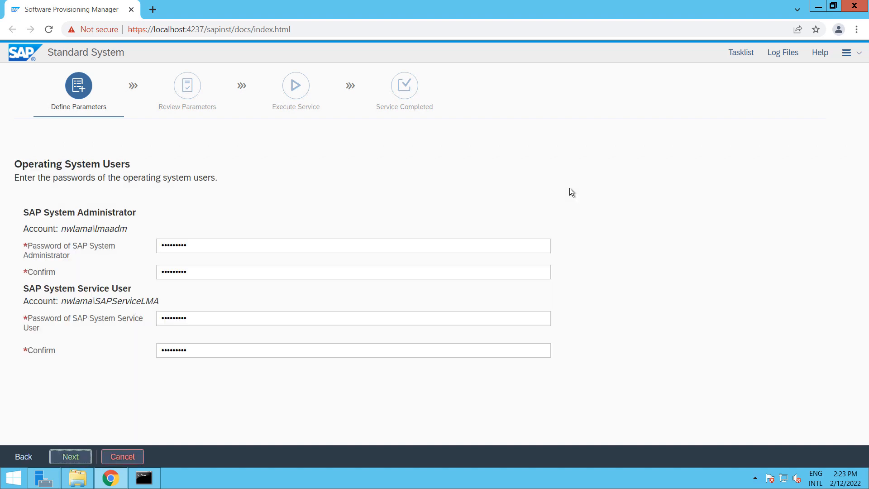
Accept the prefilled operating system user passwords and continue
{"action": "left_click", "coordinate": [72, 457]}
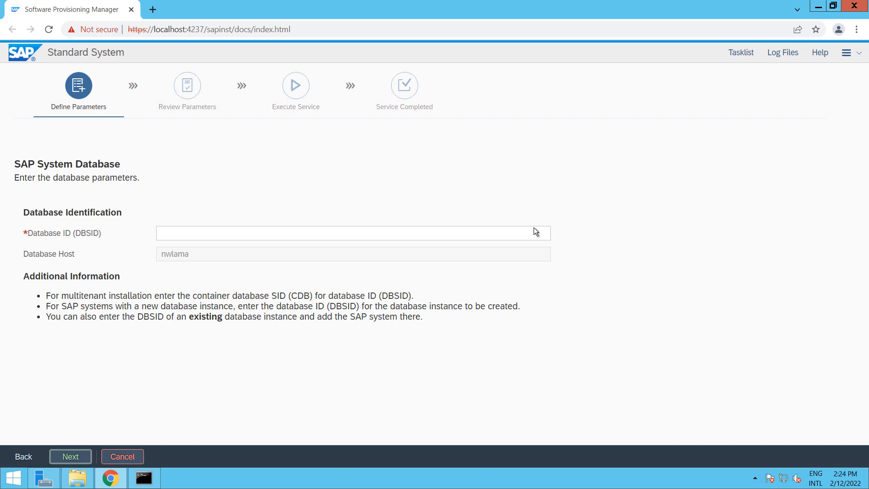
Enter LMA as the Database ID (DBSID) and continue
{"action": "left_click", "coordinate": [531, 229]}
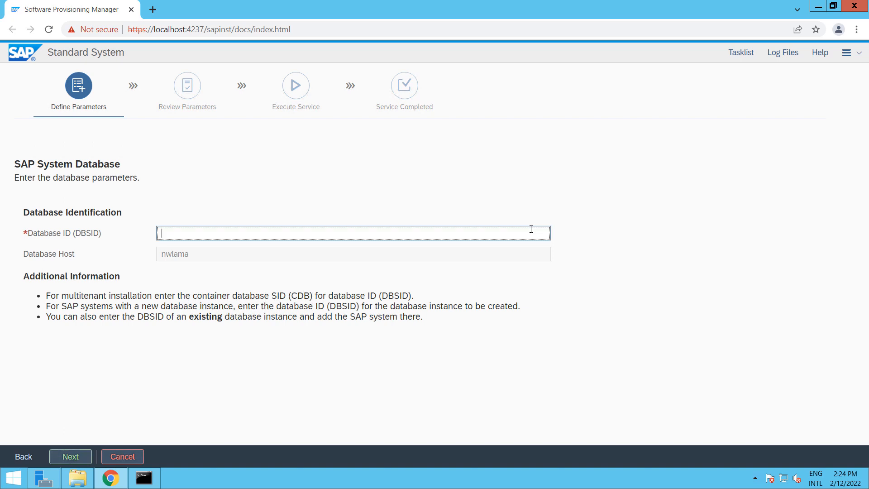
{"action": "type", "text": "LMA"}
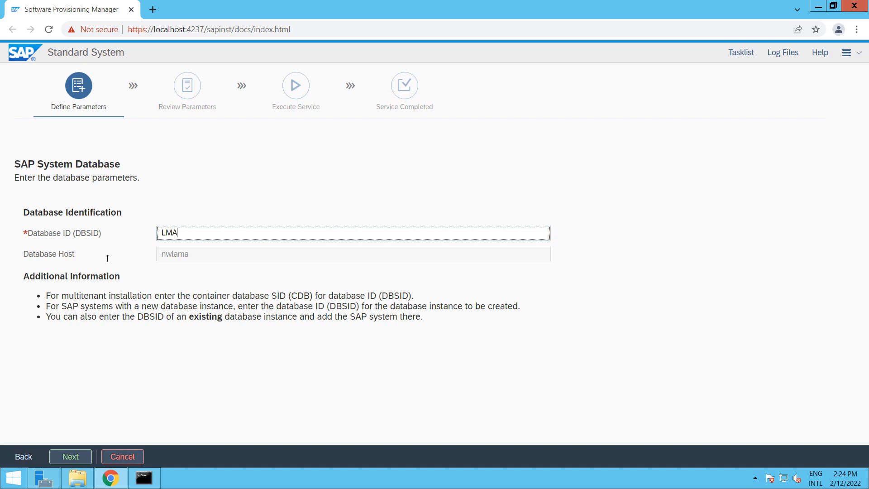
{"action": "left_click", "coordinate": [73, 457]}
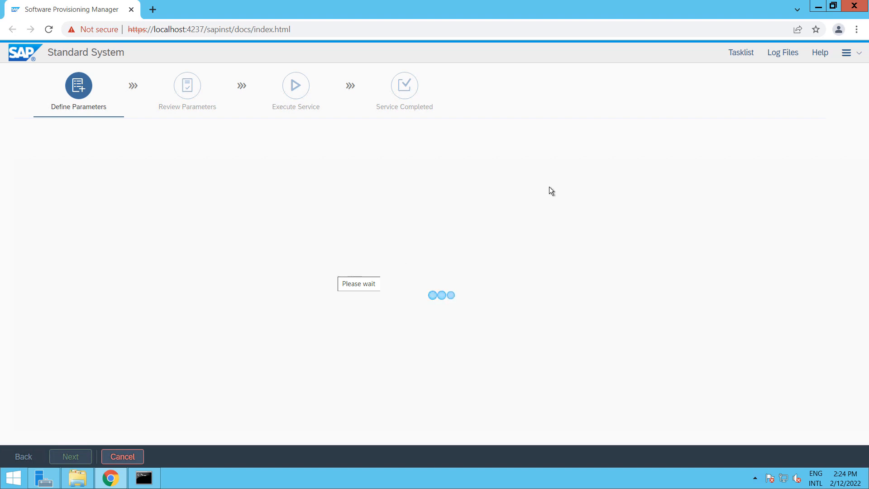
{"action": "left_click", "coordinate": [14, 478]}
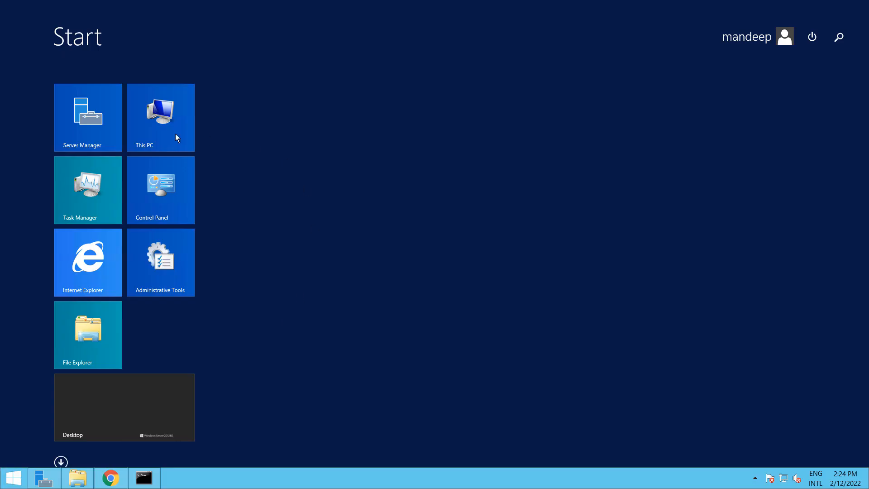
{"action": "right_click", "coordinate": [169, 127]}
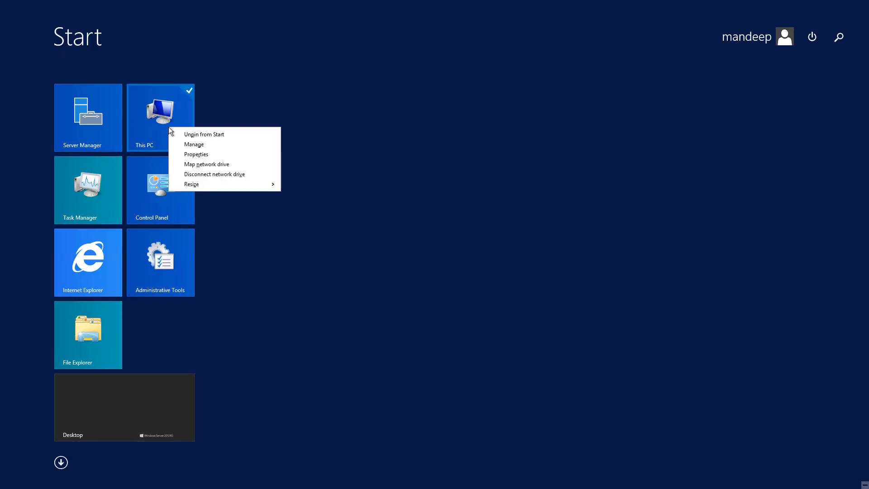
{"action": "left_click", "coordinate": [199, 155]}
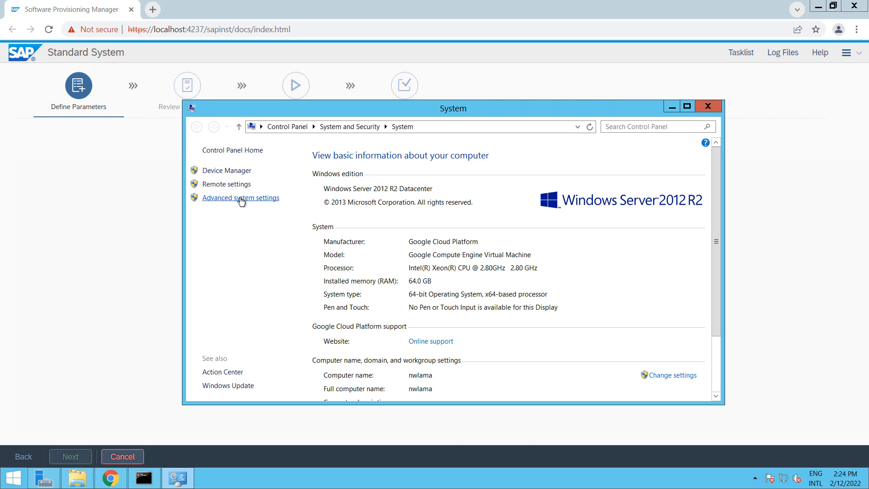
{"action": "left_click", "coordinate": [242, 199]}
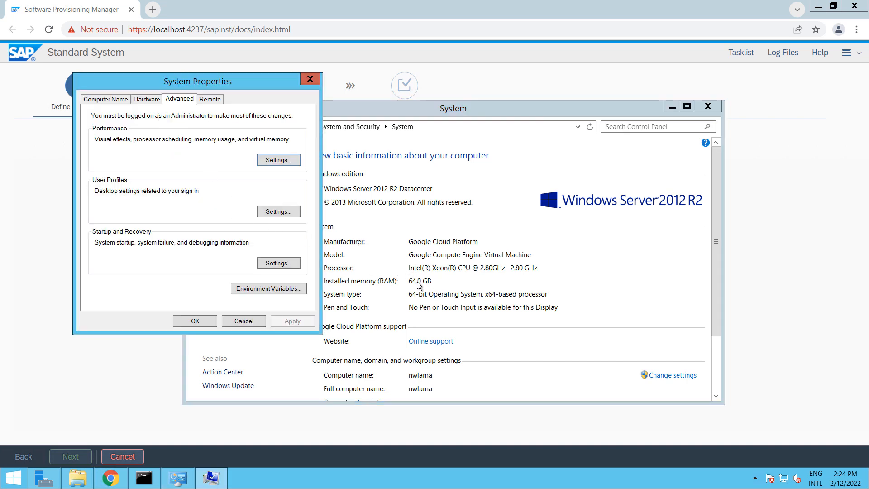
{"action": "left_click", "coordinate": [271, 162]}
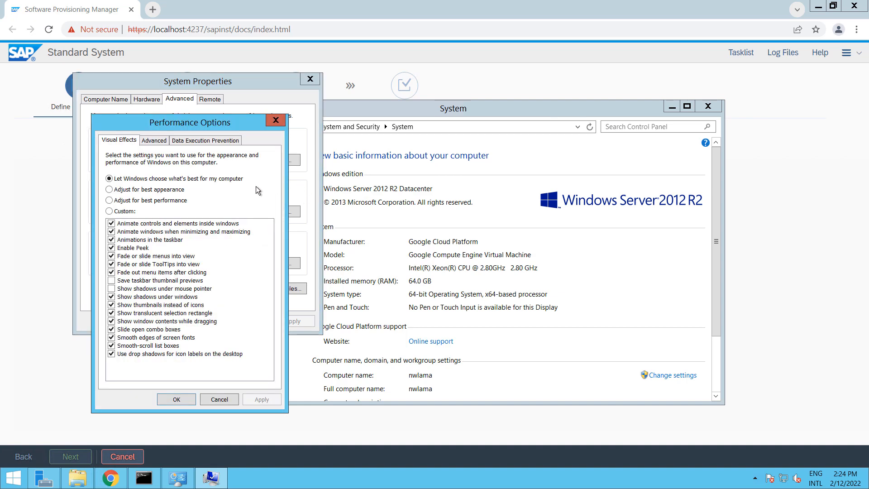
{"action": "left_click", "coordinate": [147, 143]}
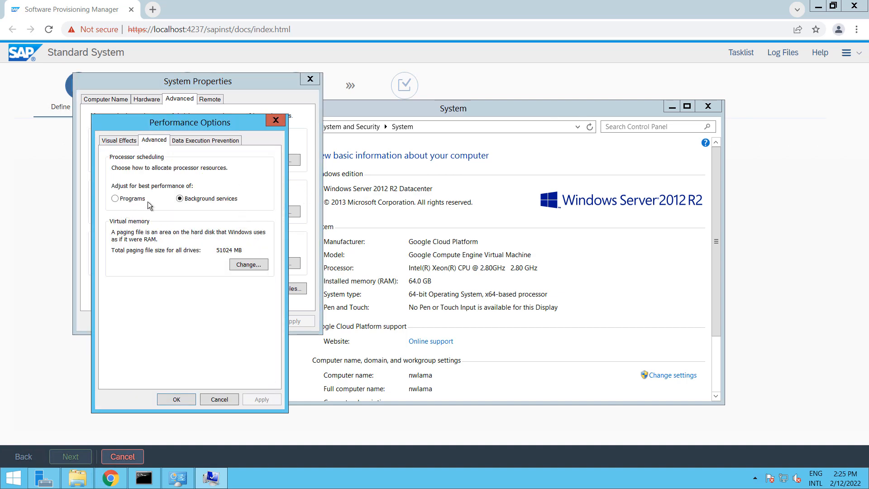
{"action": "left_click", "coordinate": [249, 265]}
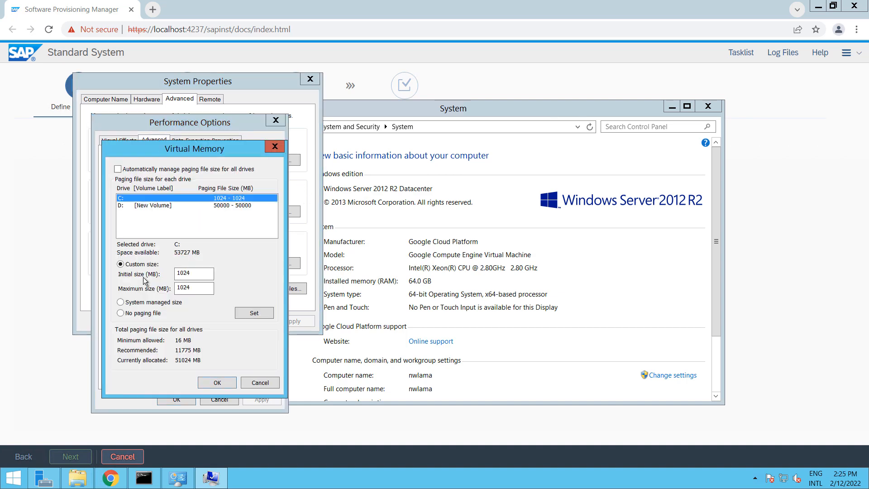
{"action": "left_click", "coordinate": [160, 205]}
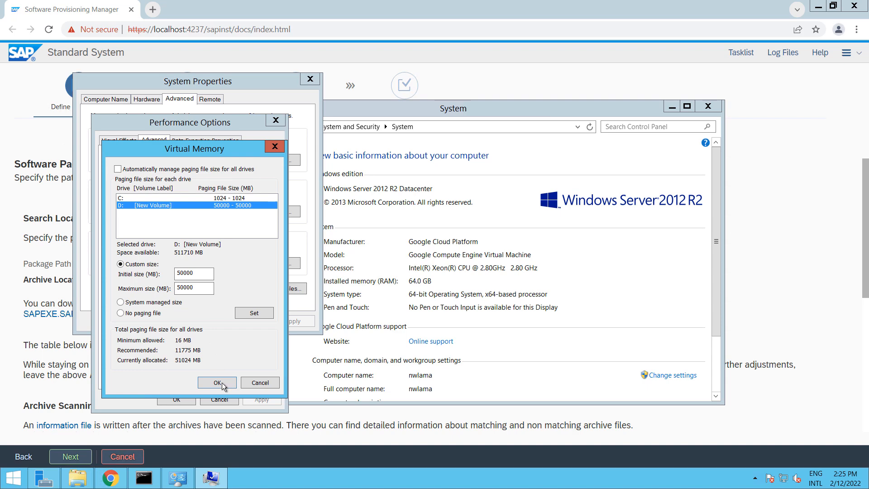
{"action": "left_click", "coordinate": [254, 384]}
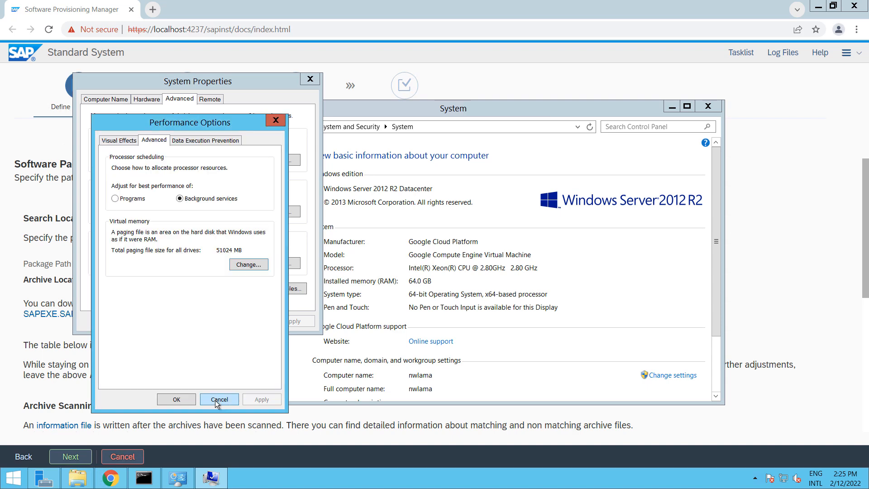
{"action": "left_click", "coordinate": [215, 400]}
{"action": "left_click", "coordinate": [242, 320]}
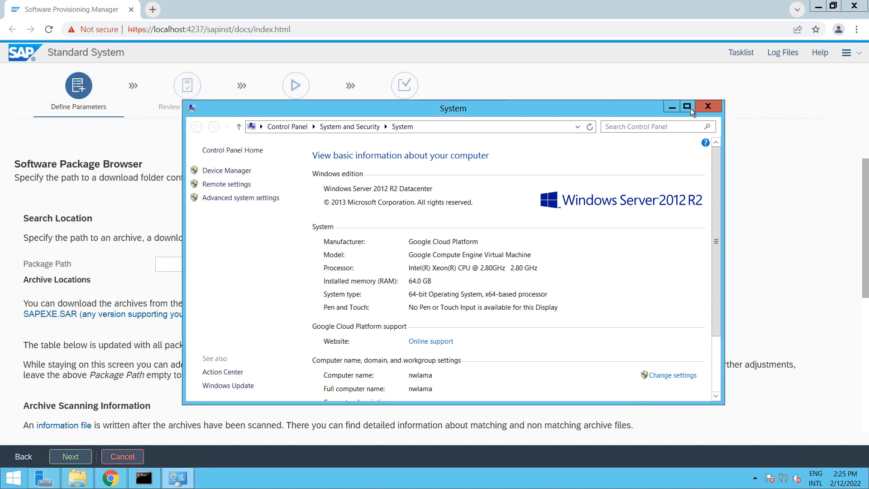
{"action": "left_click", "coordinate": [708, 106]}
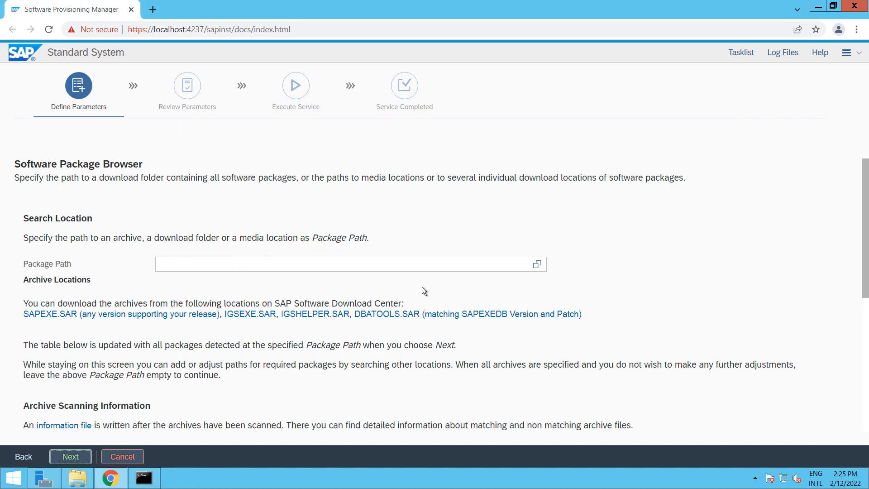
Check Detected Packages, noting IGSHELPER.SAR and DBATOOLS.SAR are still missing
{"action": "scroll", "coordinate": [411, 279], "scroll_direction": "down", "scroll_amount": 2}
{"action": "scroll", "coordinate": [97, 225], "scroll_direction": "up", "scroll_amount": 1}
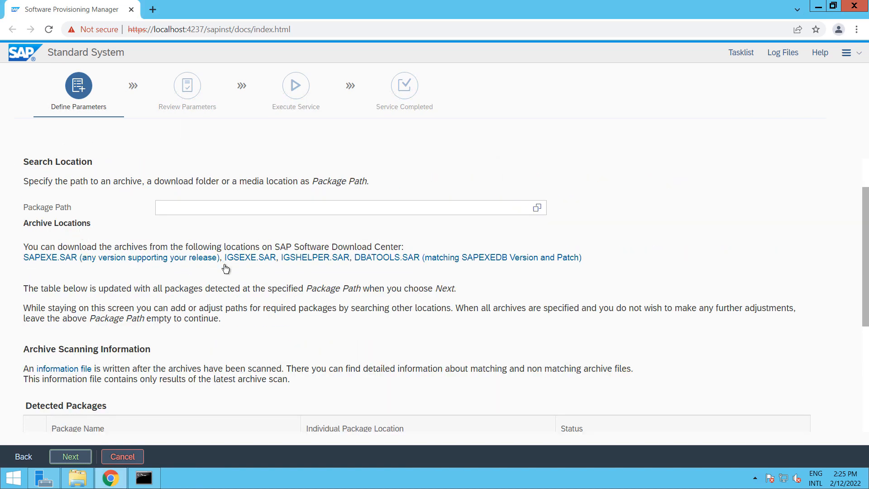
{"action": "scroll", "coordinate": [382, 289], "scroll_direction": "down", "scroll_amount": 2}
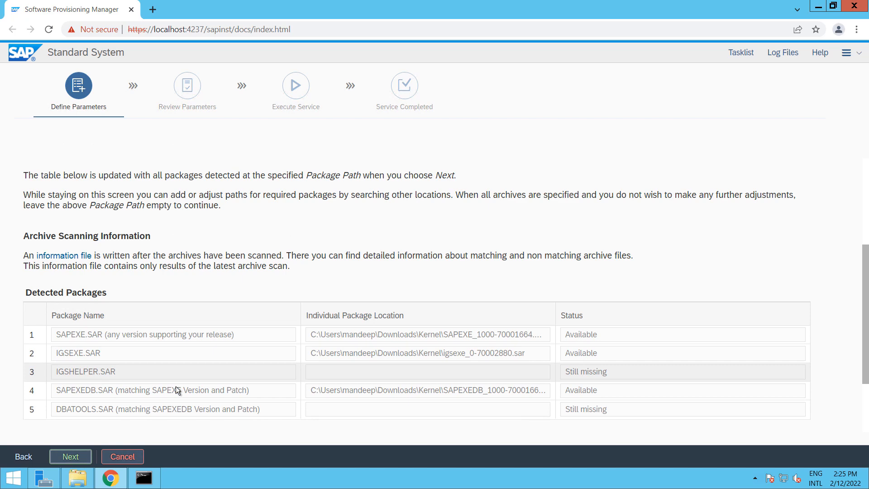
{"action": "scroll", "coordinate": [411, 302], "scroll_direction": "up", "scroll_amount": 2}
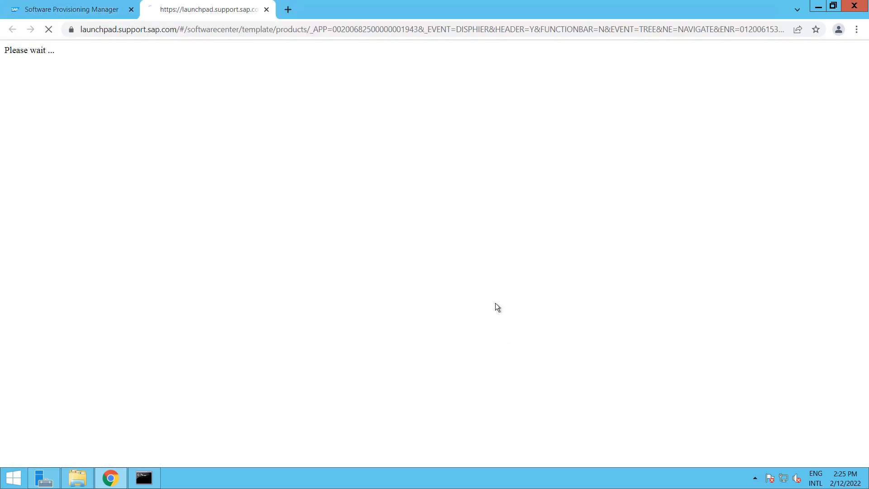
Back in the installer's package list, open the DBATOOLS.SAR download page from Archive Locations
{"action": "left_click", "coordinate": [47, 12]}
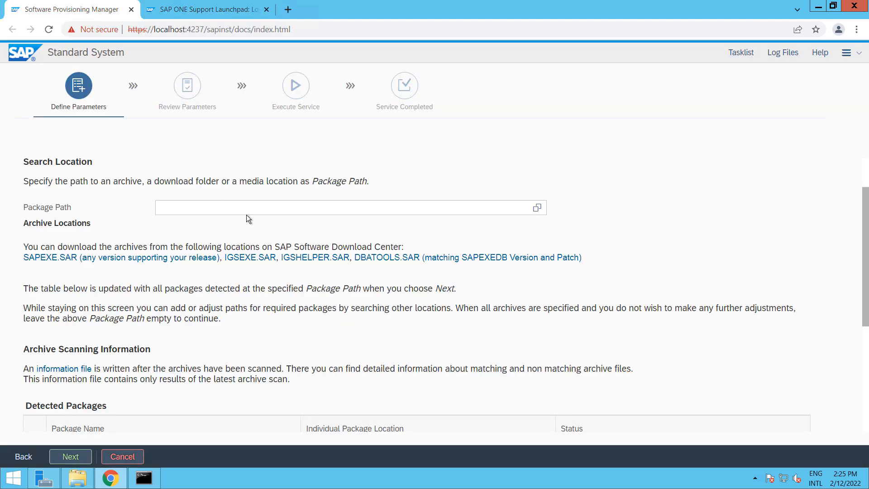
{"action": "scroll", "coordinate": [514, 311], "scroll_direction": "down", "scroll_amount": 5}
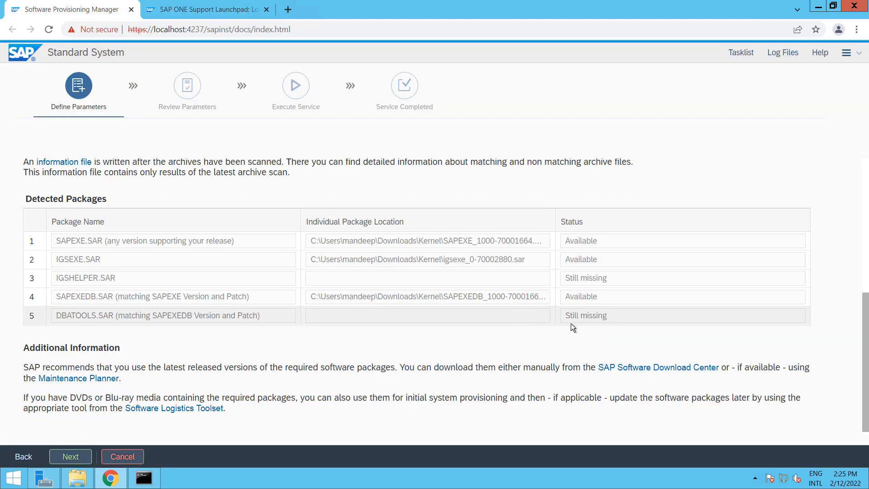
{"action": "scroll", "coordinate": [277, 313], "scroll_direction": "up", "scroll_amount": 5}
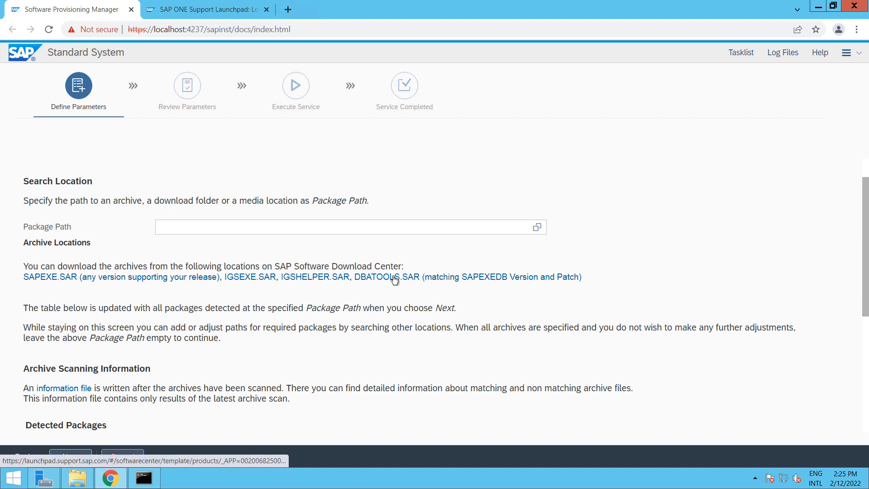
{"action": "left_click", "coordinate": [395, 278]}
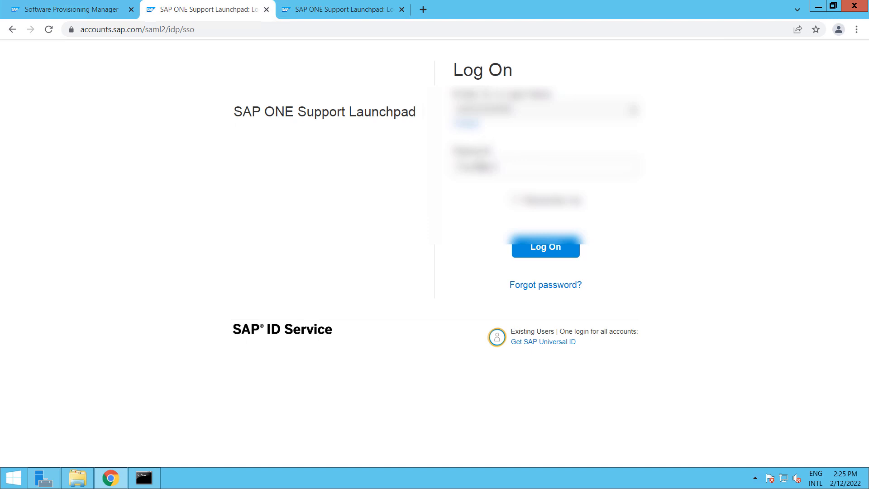
Log on to SAP ONE Support Launchpad with the account password, then leave the error report page
{"action": "type", "text": "•"}
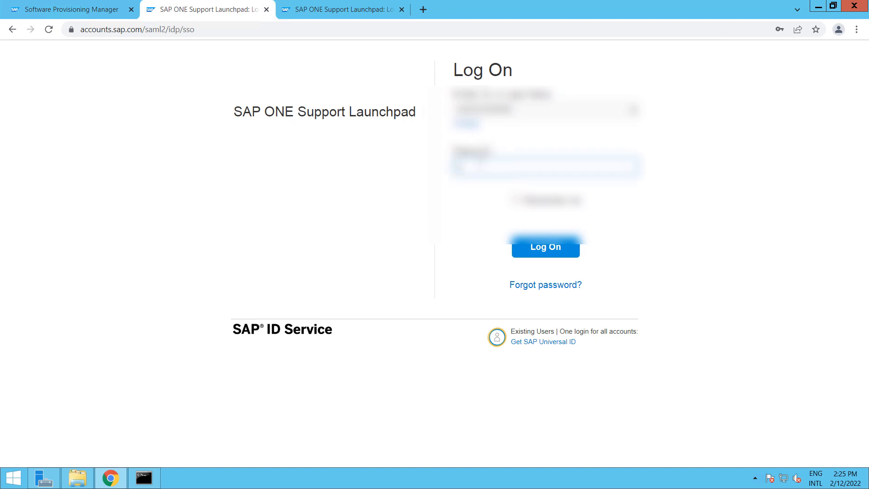
{"action": "type", "text": "•••••••"}
{"action": "key", "text": "Return"}
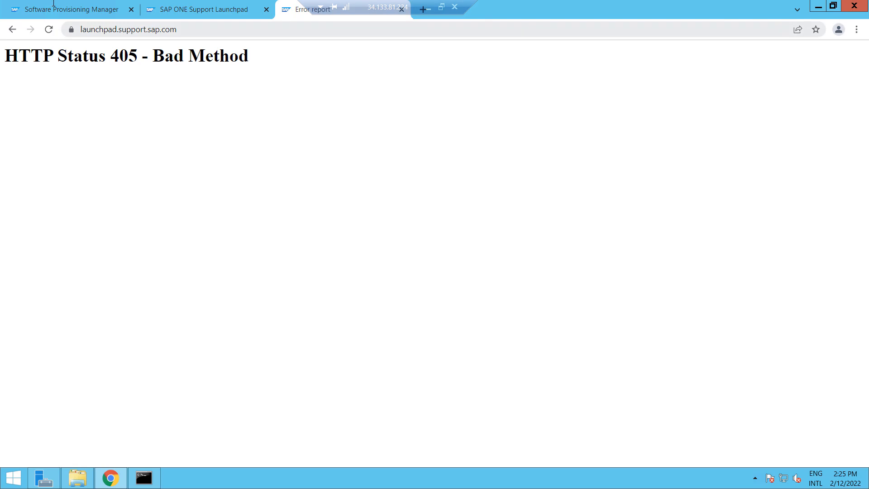
{"action": "left_click", "coordinate": [83, 10]}
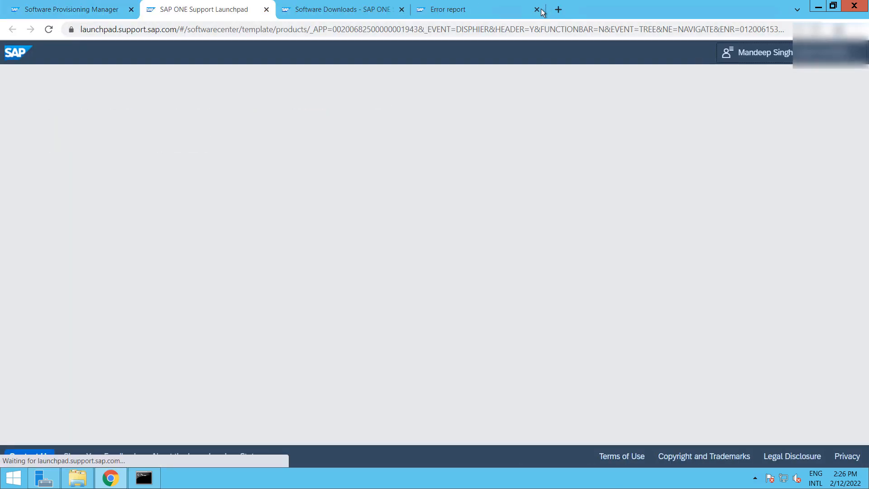
Download igshelper_17-10010245.sar and, from the SAP Kernel 7.53 list, DBATL740O11_47-80002610.SAR
{"action": "left_click", "coordinate": [537, 10]}
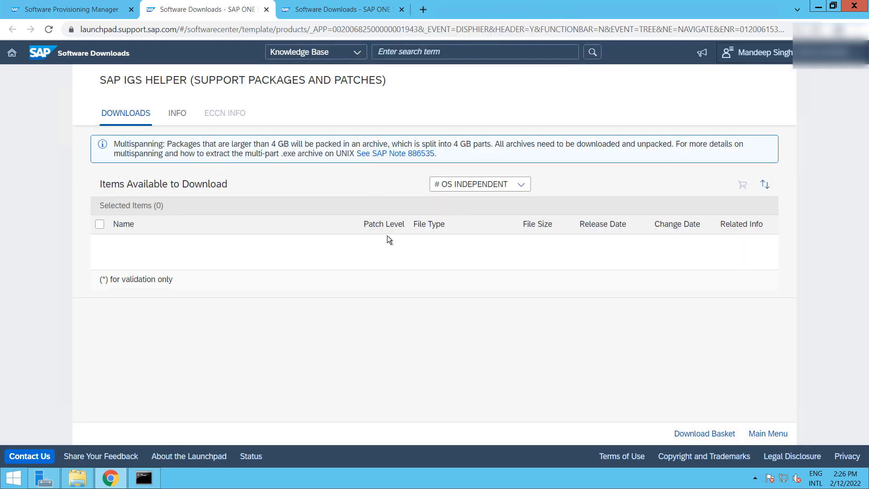
{"action": "left_click", "coordinate": [134, 244]}
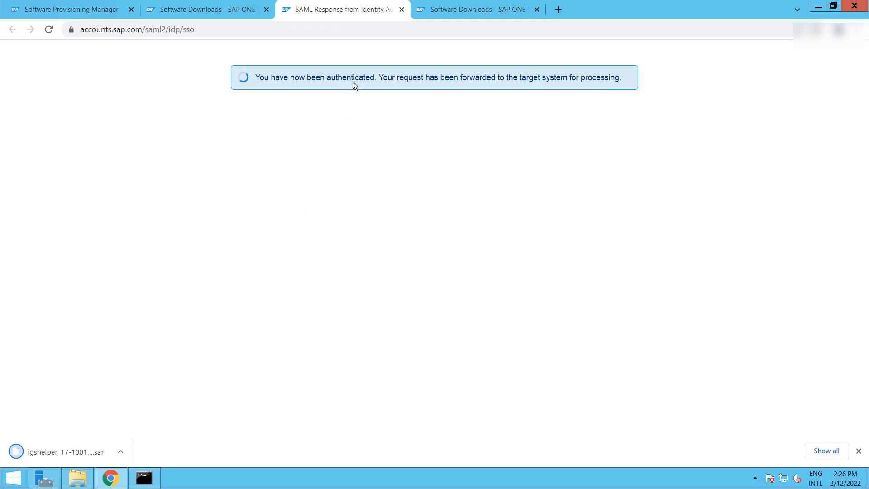
{"action": "left_click", "coordinate": [452, 9]}
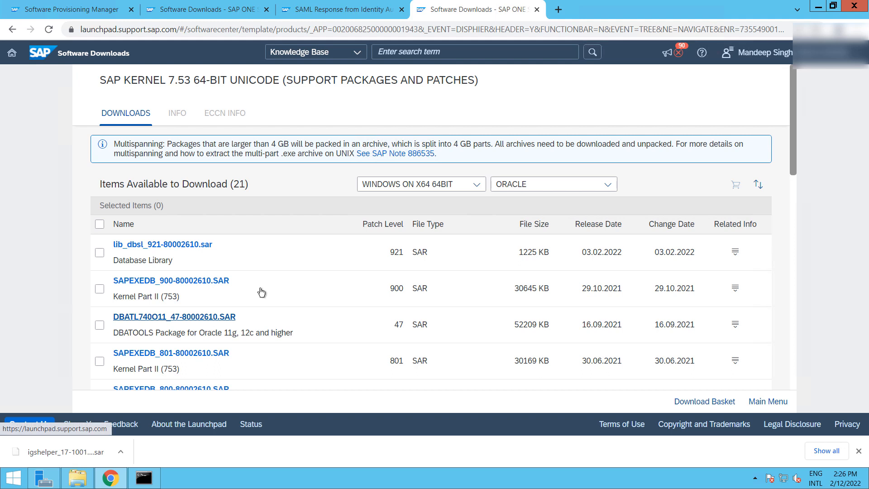
{"action": "left_click", "coordinate": [150, 316]}
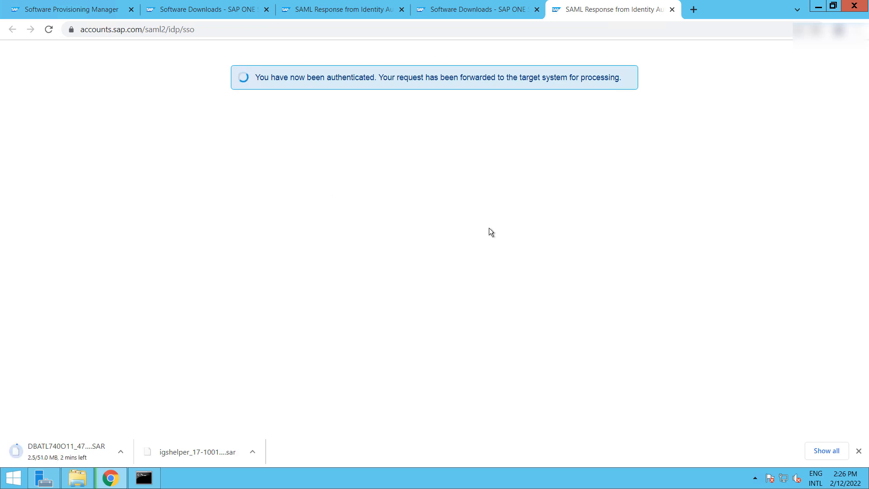
Close the leftover authentication and duplicate SAP ONE Support Launchpad tabs
{"action": "left_click", "coordinate": [401, 10]}
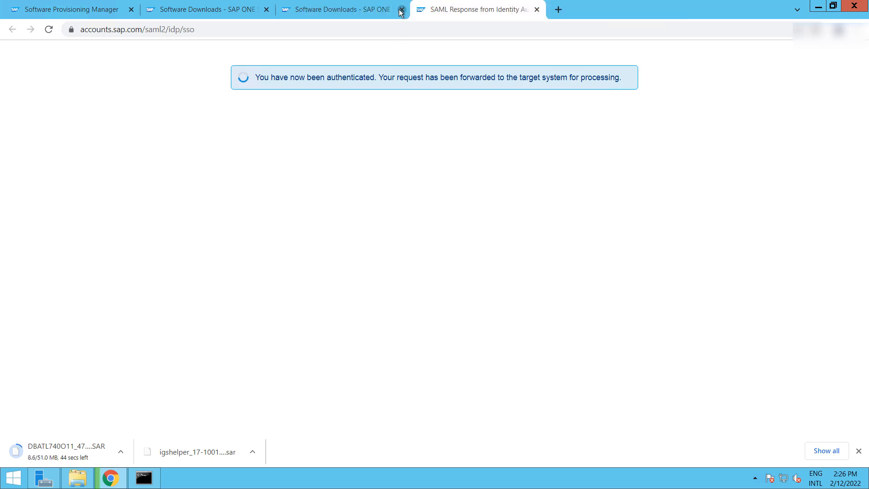
{"action": "left_click", "coordinate": [401, 10]}
{"action": "left_click", "coordinate": [401, 10]}
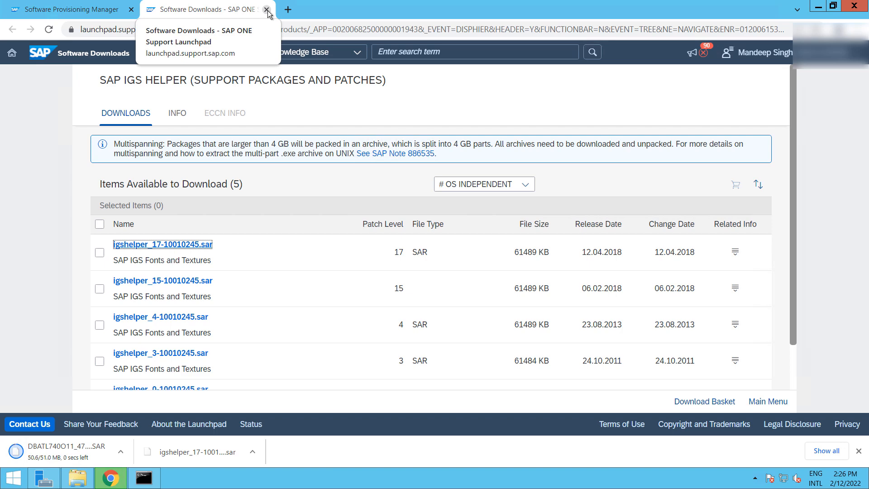
{"action": "left_click", "coordinate": [267, 10]}
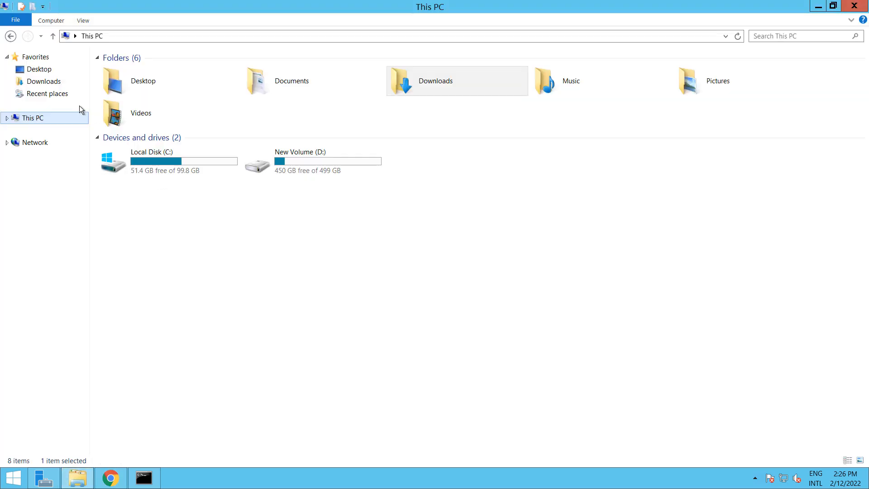
Move igshelper_17-10010245.sar and DBATL740O11_47-80002610.SAR from Downloads into Kernel and copy its path
{"action": "left_click", "coordinate": [36, 82]}
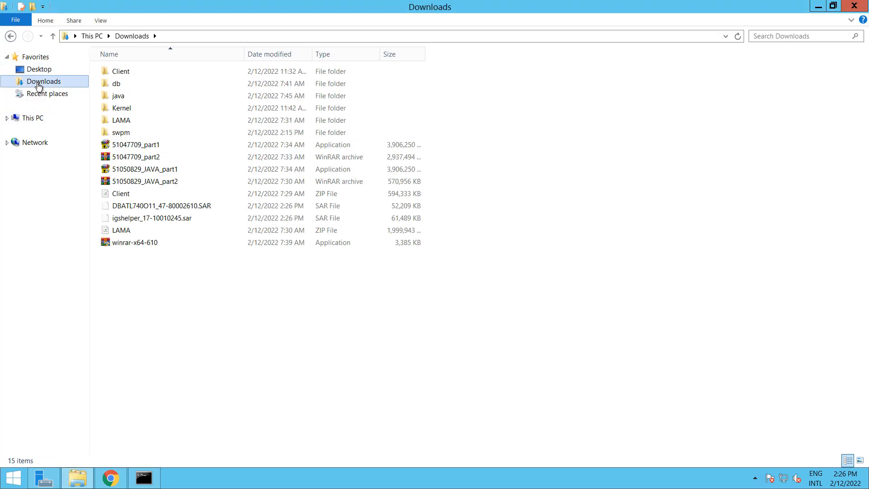
{"action": "left_click", "coordinate": [143, 206]}
{"action": "left_click", "coordinate": [144, 222], "text": "shift"}
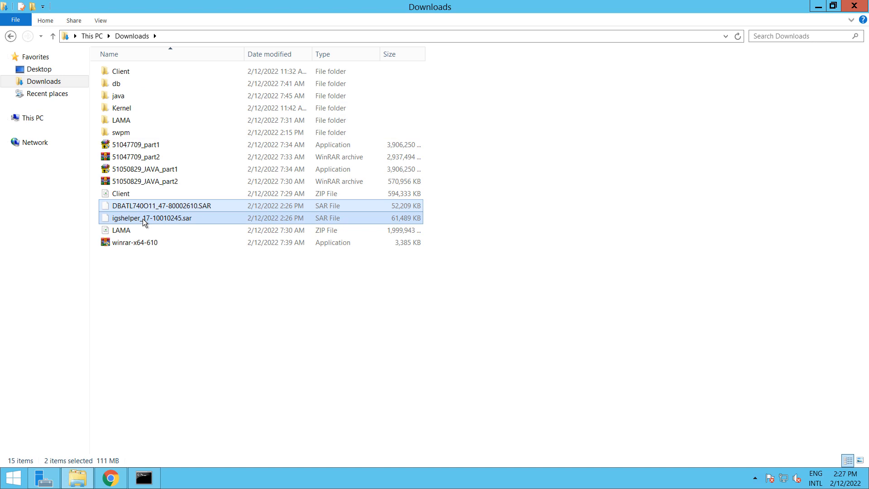
{"action": "left_click", "coordinate": [129, 112]}
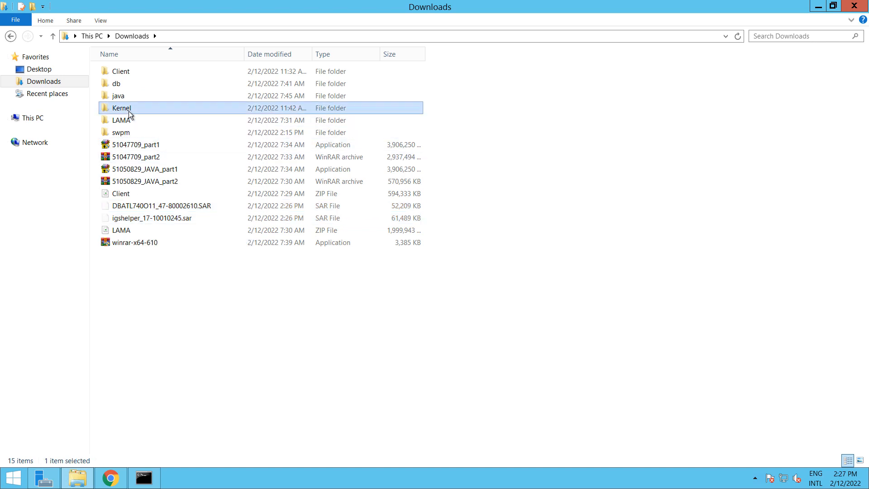
{"action": "double_click", "coordinate": [129, 113]}
{"action": "key", "text": "ctrl+v"}
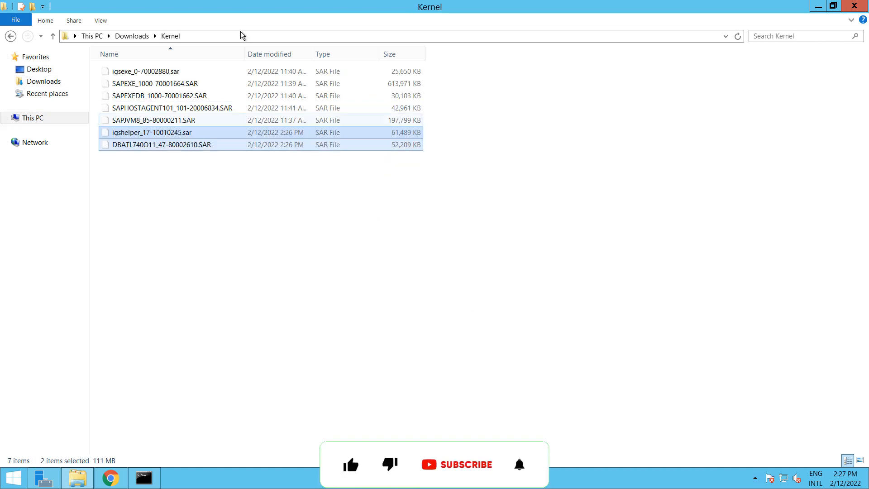
{"action": "left_click", "coordinate": [242, 39]}
{"action": "key", "text": "ctrl+c"}
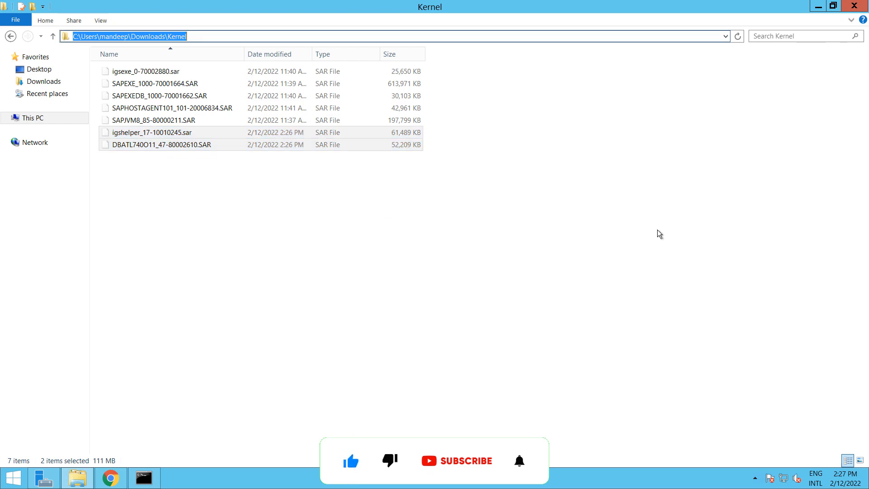
{"action": "left_click", "coordinate": [102, 480]}
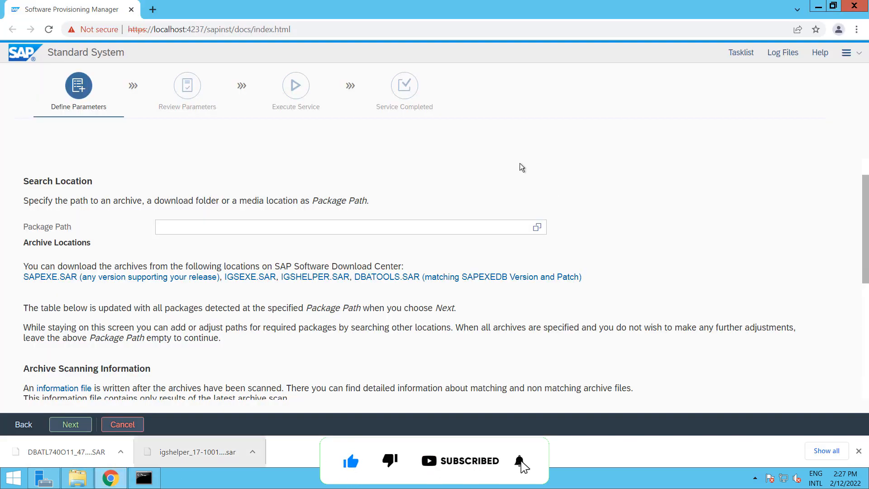
Set Package Path to the Kernel folder path with a trailing backslash and rescan the packages
{"action": "left_click", "coordinate": [259, 228]}
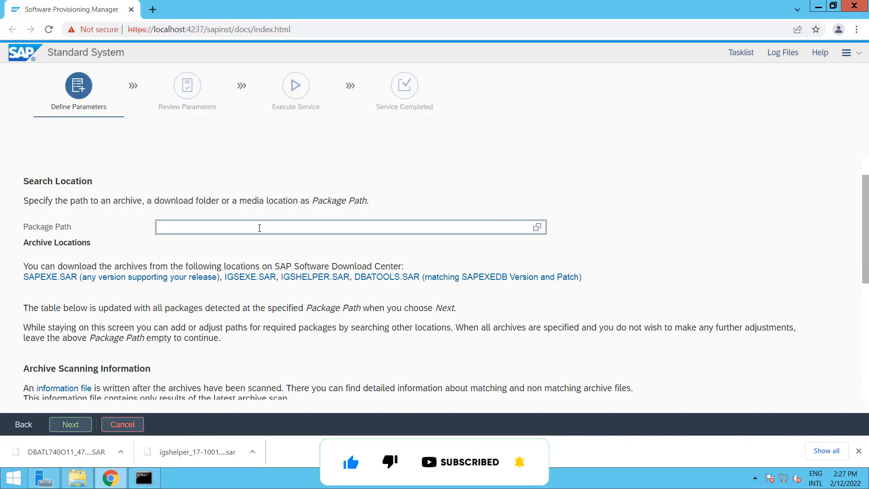
{"action": "key", "text": "ctrl+v"}
{"action": "type", "text": "\\"}
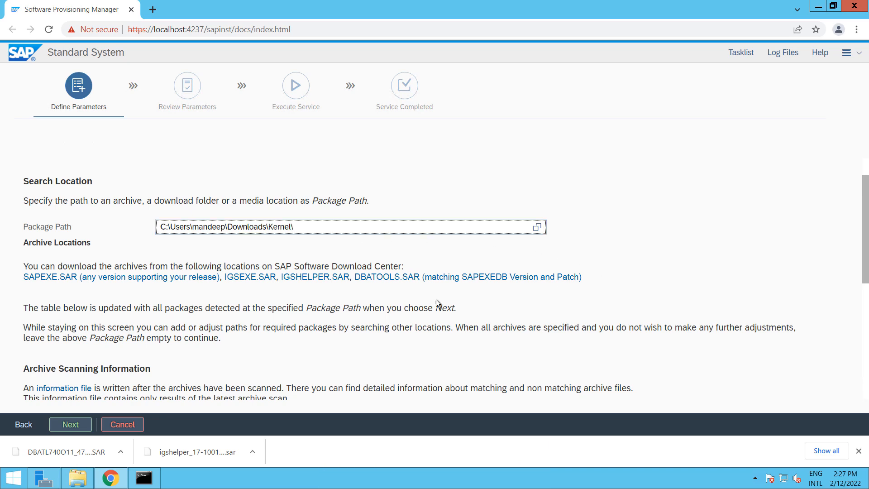
{"action": "scroll", "coordinate": [435, 300], "scroll_direction": "down", "scroll_amount": 3}
{"action": "left_click", "coordinate": [70, 424]}
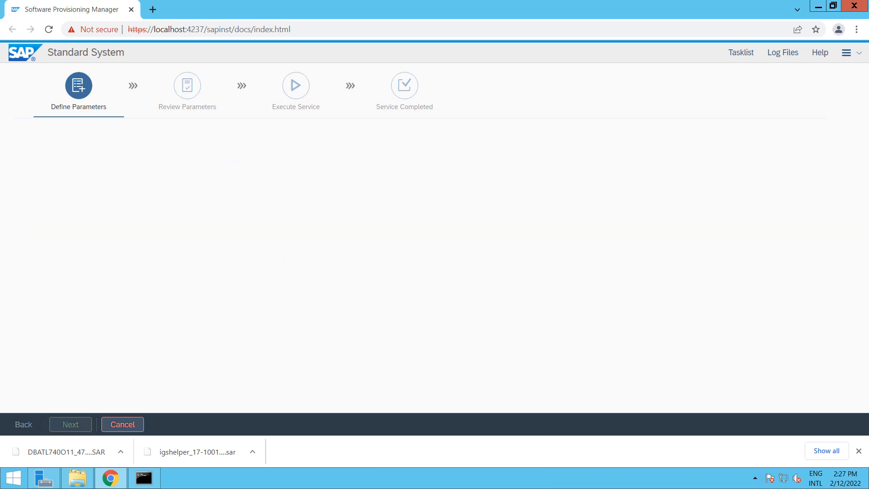
{"action": "left_click", "coordinate": [858, 451]}
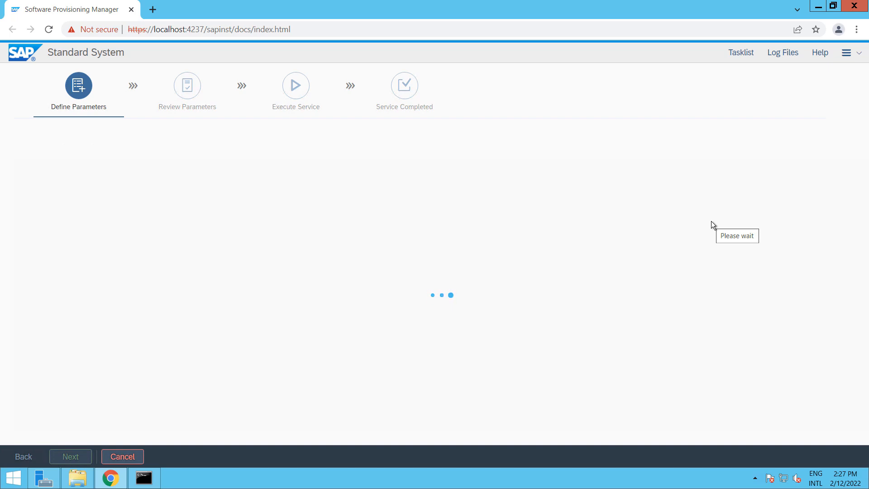
{"action": "scroll", "coordinate": [710, 221], "scroll_direction": "down", "scroll_amount": 1}
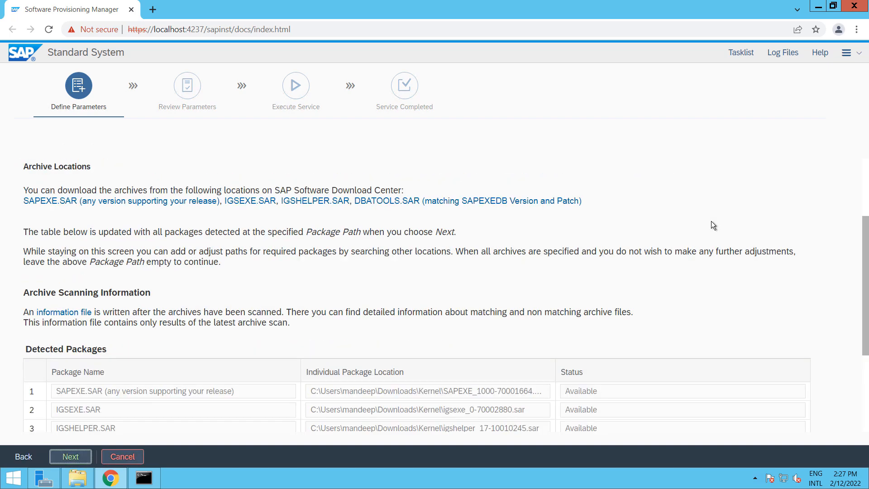
{"action": "scroll", "coordinate": [711, 221], "scroll_direction": "down", "scroll_amount": 3}
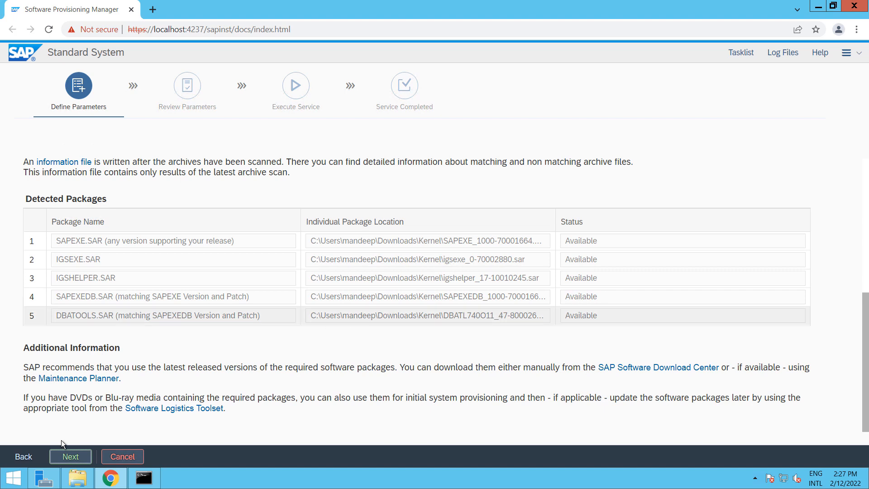
Accept the five detected packages, then the detected SAPHOSTAGENT.SAR package
{"action": "left_click", "coordinate": [69, 456]}
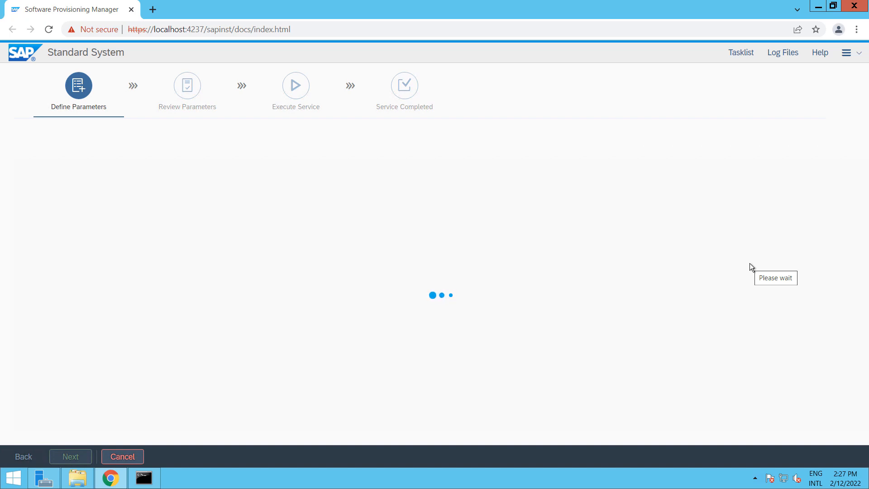
{"action": "scroll", "coordinate": [745, 271], "scroll_direction": "down", "scroll_amount": 4}
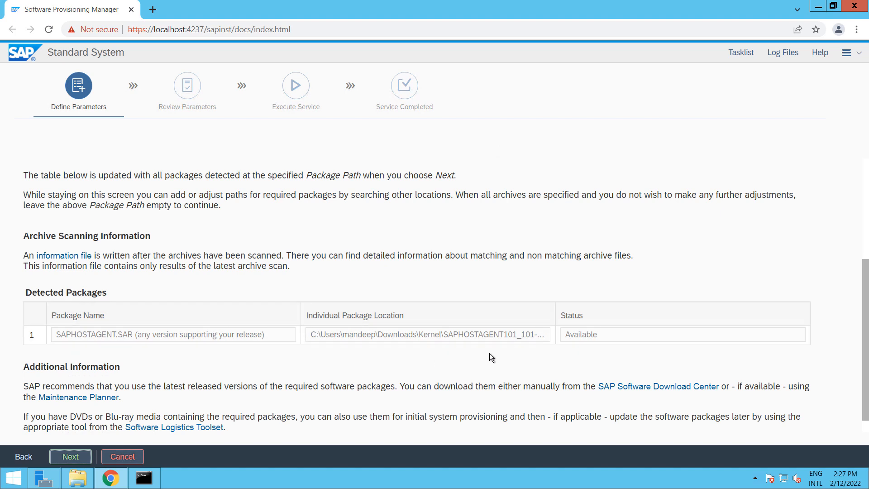
{"action": "left_click", "coordinate": [71, 457]}
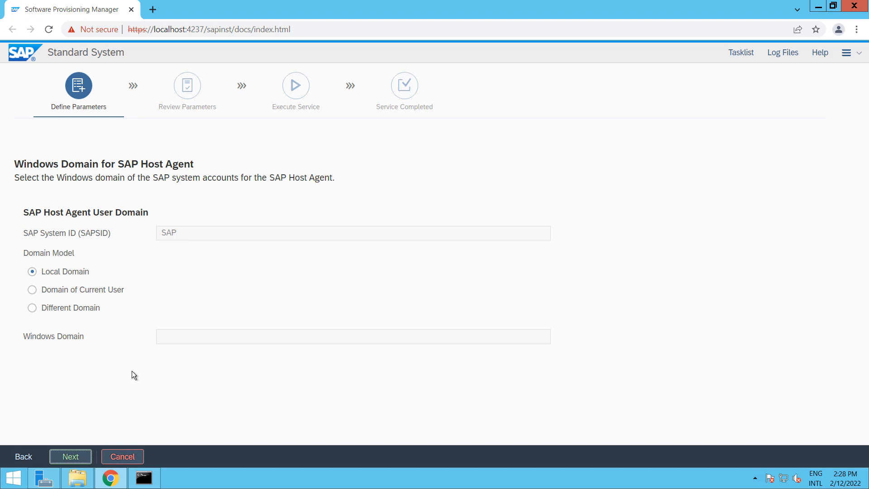
Leave the SAP Host Agent Domain Model on Local Domain and continue
{"action": "left_click", "coordinate": [84, 458]}
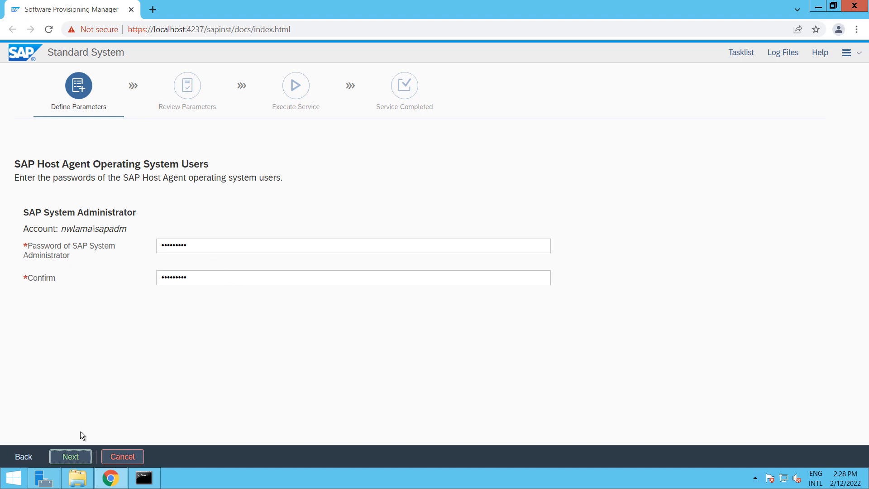
Confirm the filled SAP Host Agent administrator password fields and continue
{"action": "left_click", "coordinate": [78, 458]}
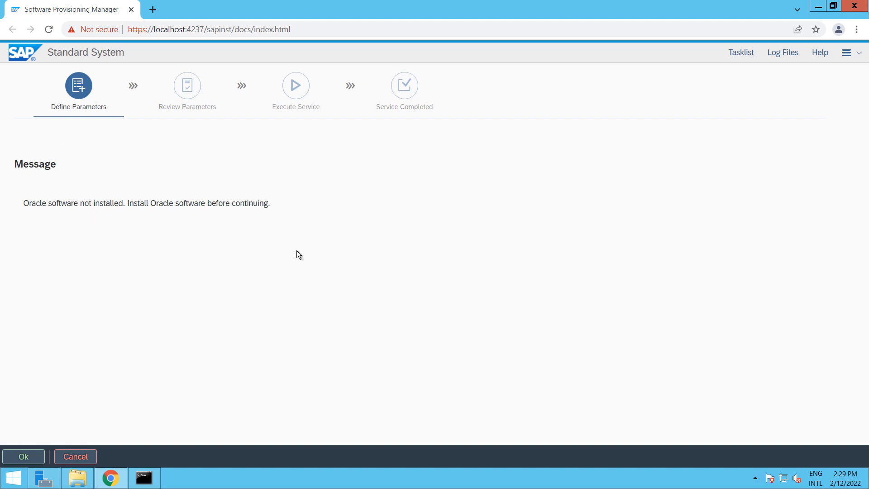
Run setup from Downloads > db > 51047709 > database in File Explorer
{"action": "left_click", "coordinate": [78, 478]}
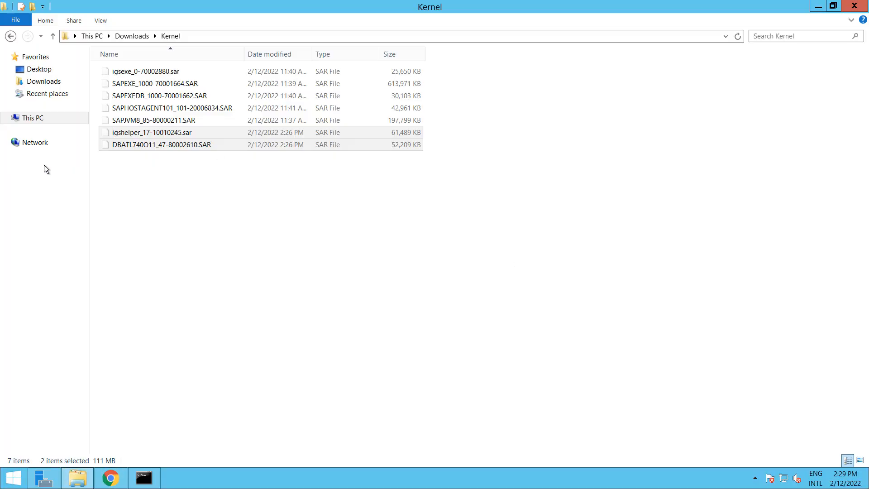
{"action": "left_click", "coordinate": [131, 38]}
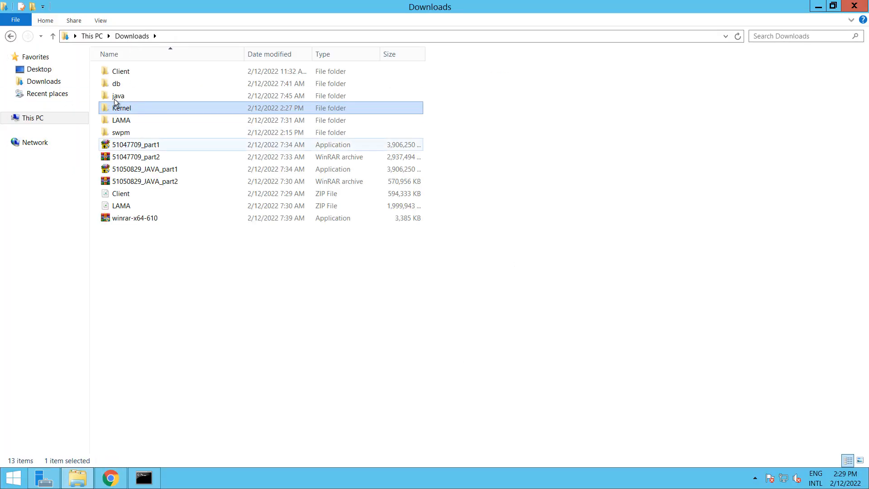
{"action": "double_click", "coordinate": [118, 85]}
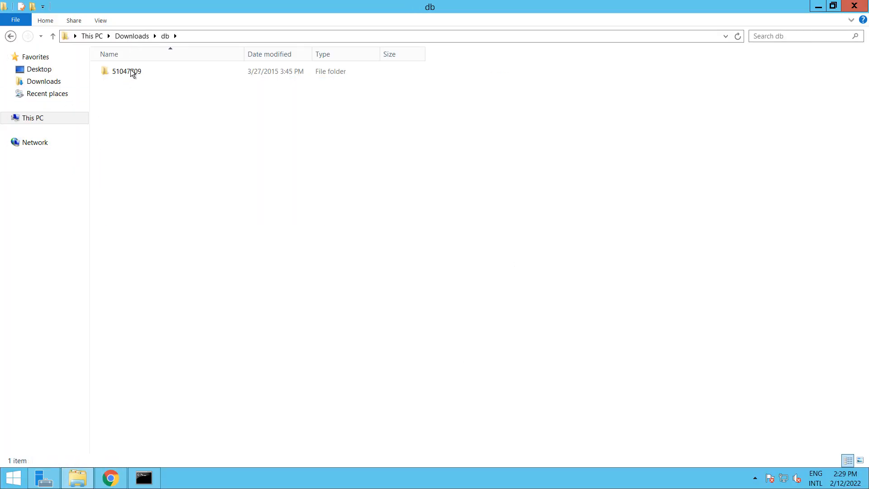
{"action": "double_click", "coordinate": [131, 72]}
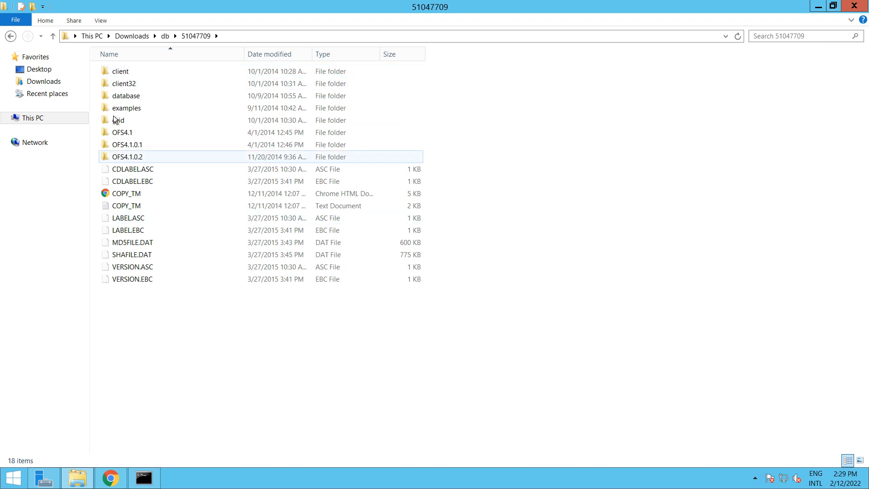
{"action": "double_click", "coordinate": [128, 96]}
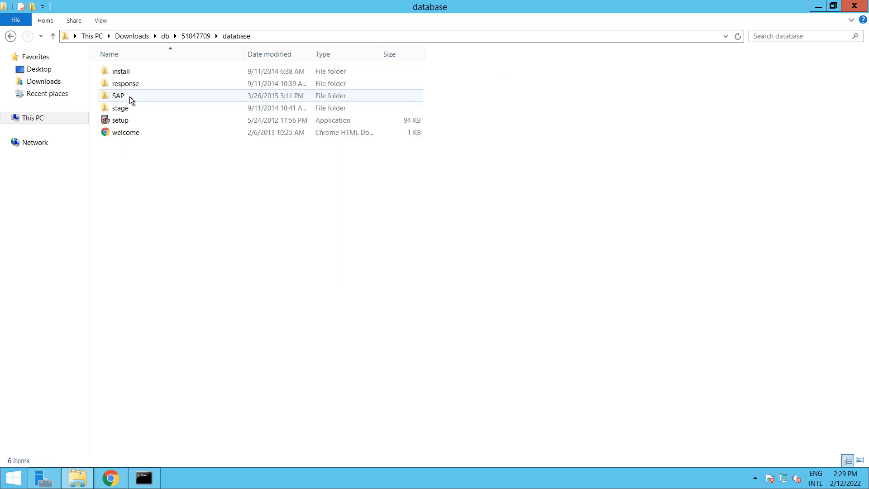
{"action": "double_click", "coordinate": [127, 122]}
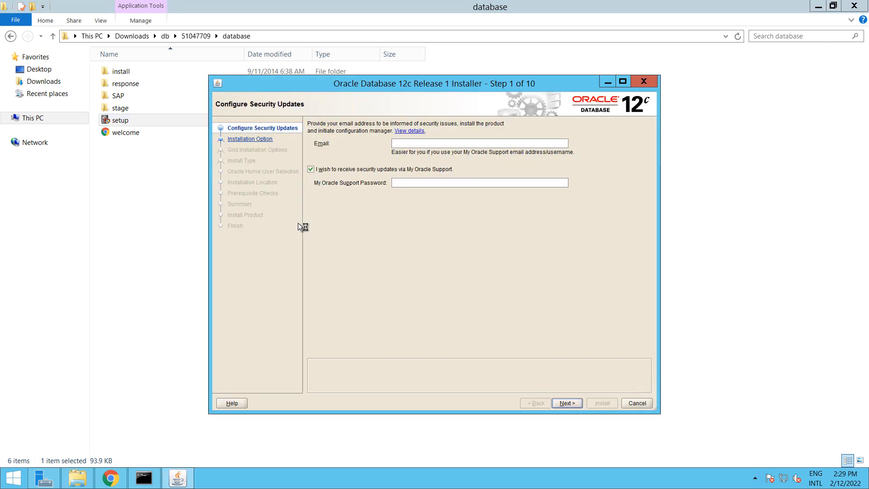
Skip security updates and choose a software-only, single-instance install in English
{"action": "left_click", "coordinate": [567, 403]}
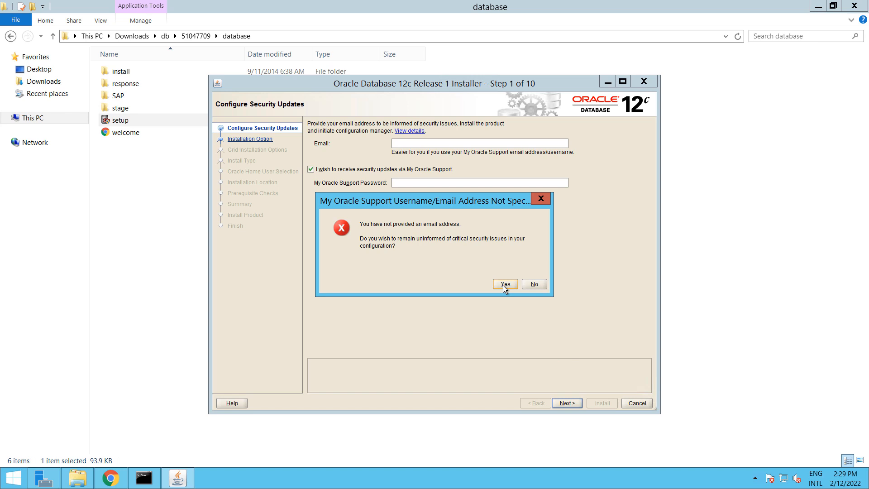
{"action": "left_click", "coordinate": [505, 284]}
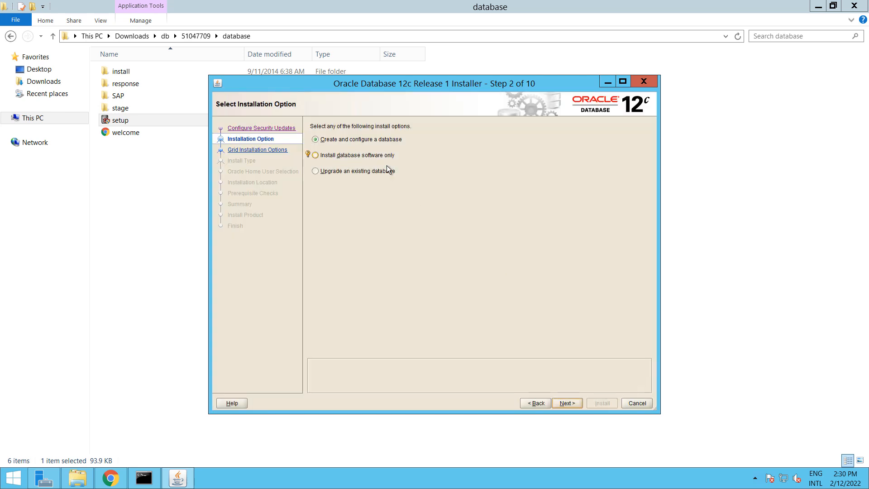
{"action": "left_click", "coordinate": [348, 156]}
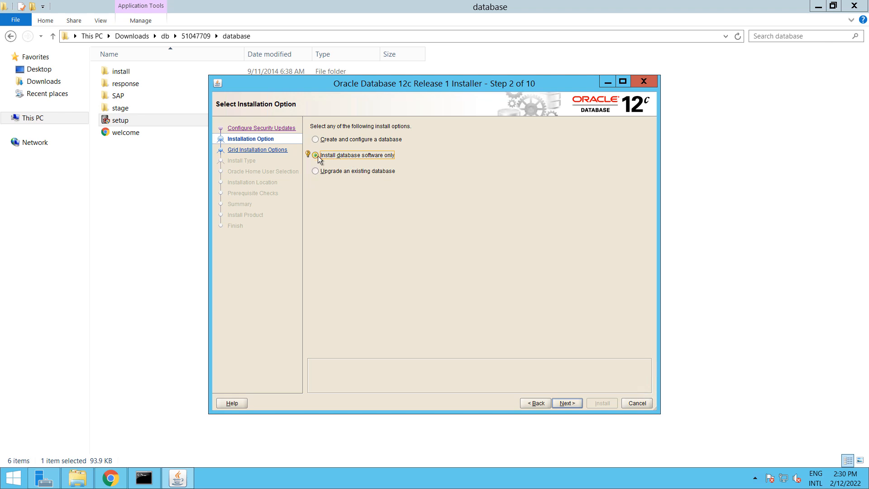
{"action": "left_click", "coordinate": [568, 403]}
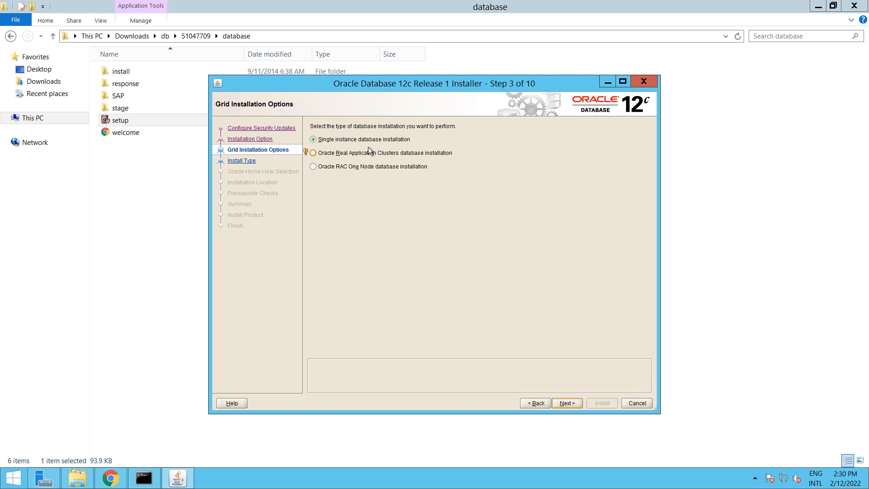
{"action": "left_click", "coordinate": [575, 402]}
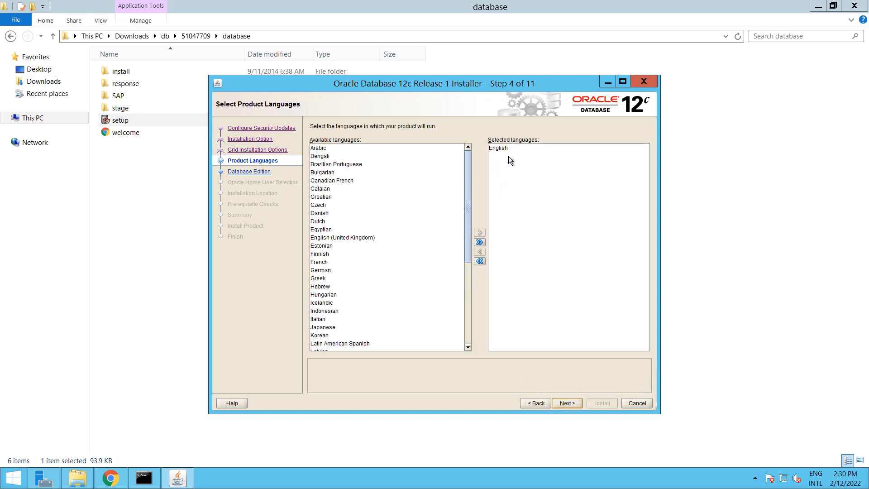
{"action": "left_click", "coordinate": [573, 404]}
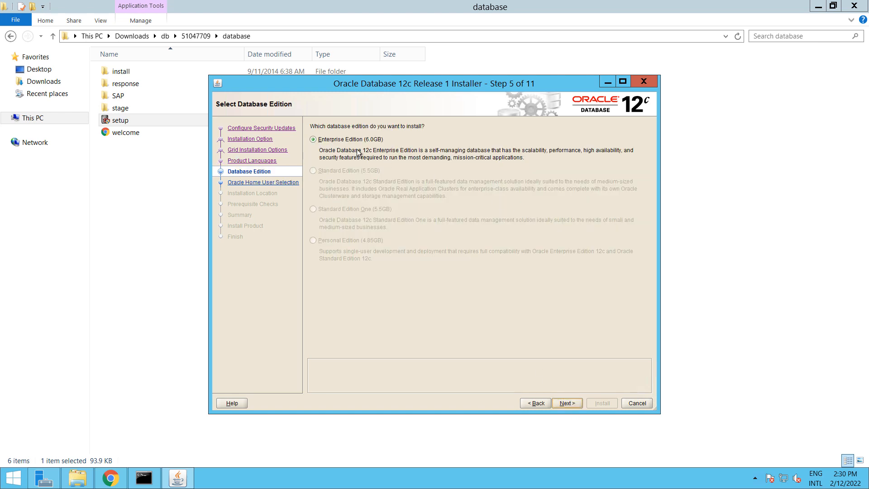
Keep Enterprise Edition and choose Create New Windows User as the Oracle home user
{"action": "left_click", "coordinate": [316, 141]}
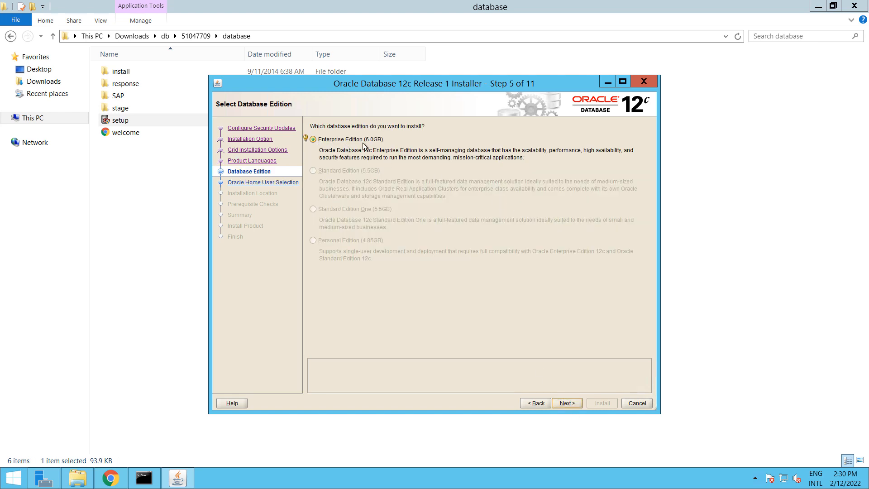
{"action": "left_click", "coordinate": [575, 403]}
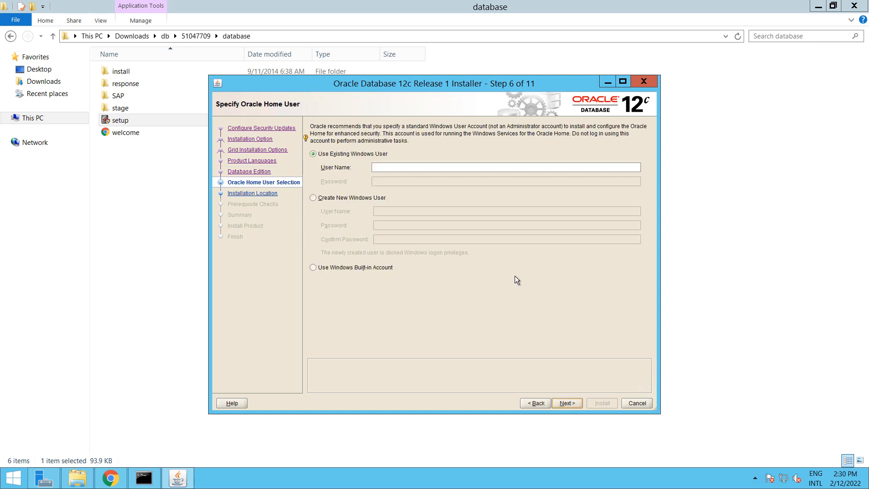
{"action": "left_click", "coordinate": [347, 200]}
{"action": "left_click", "coordinate": [403, 215]}
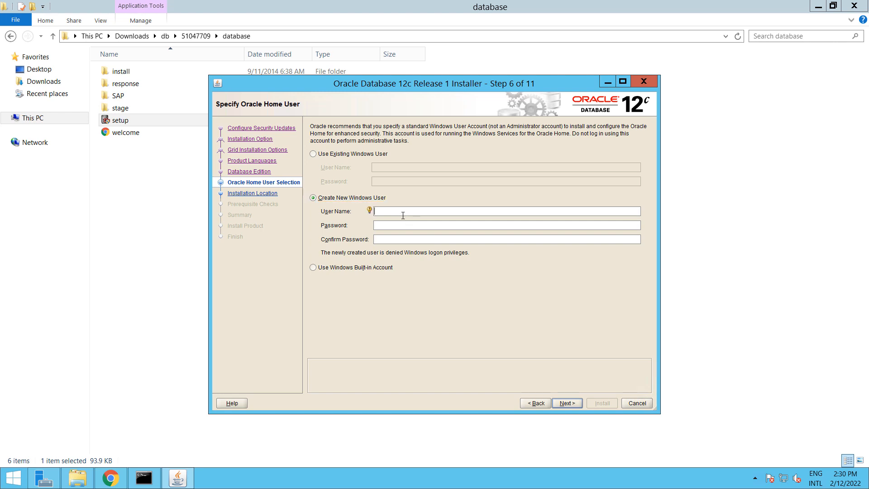
{"action": "type", "text": "oracle12c"}
{"action": "key", "text": "Tab"}
{"action": "type", "text": "•••••••"}
{"action": "key", "text": "Tab"}
{"action": "type", "text": "•••••••••"}
Accept Oracle base D:\app\oracle12c and pass the prerequisite checks to reach the Summary
{"action": "left_click", "coordinate": [563, 403]}
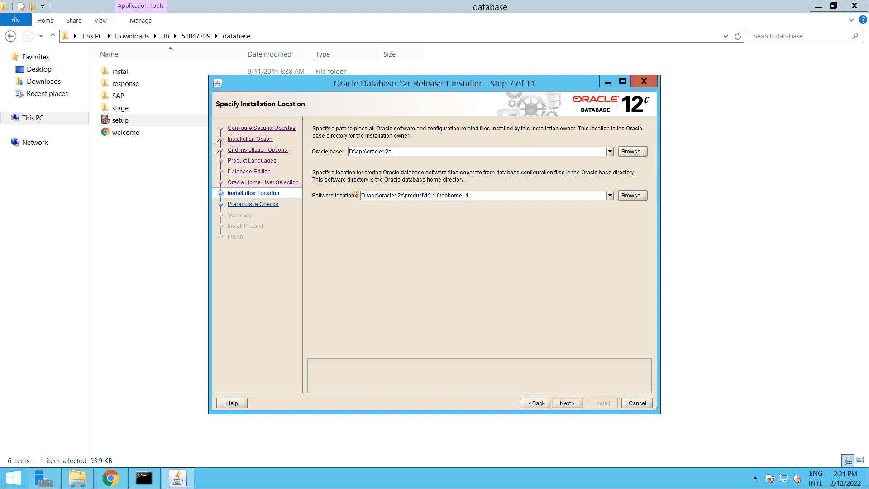
{"action": "left_click", "coordinate": [623, 82]}
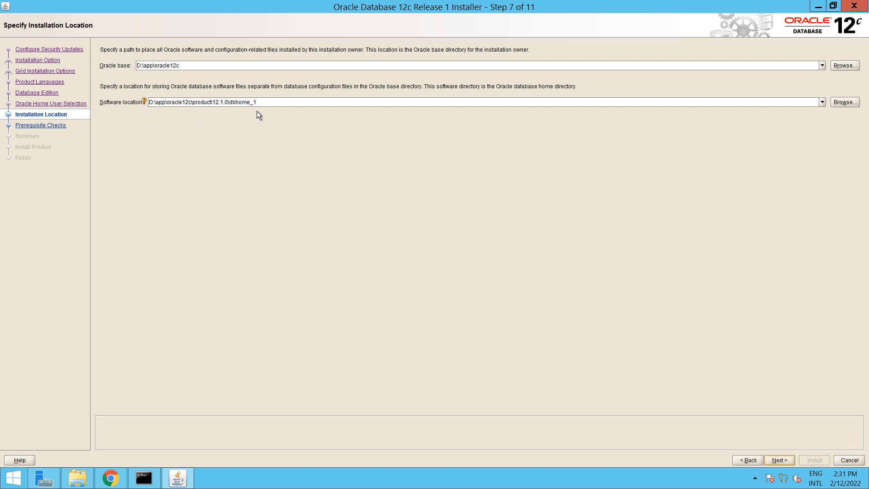
{"action": "left_click", "coordinate": [780, 459]}
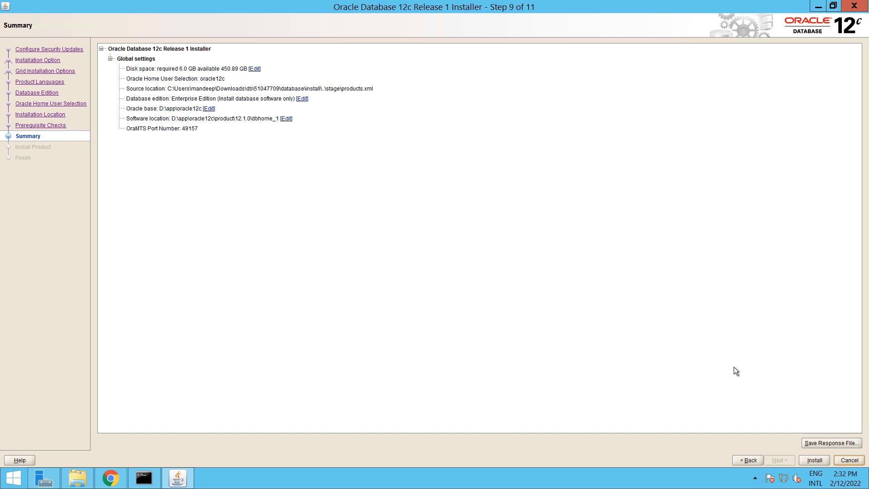
Install the Oracle 12c software into dbhome_1 and close the installer after it succeeds
{"action": "left_click", "coordinate": [812, 460]}
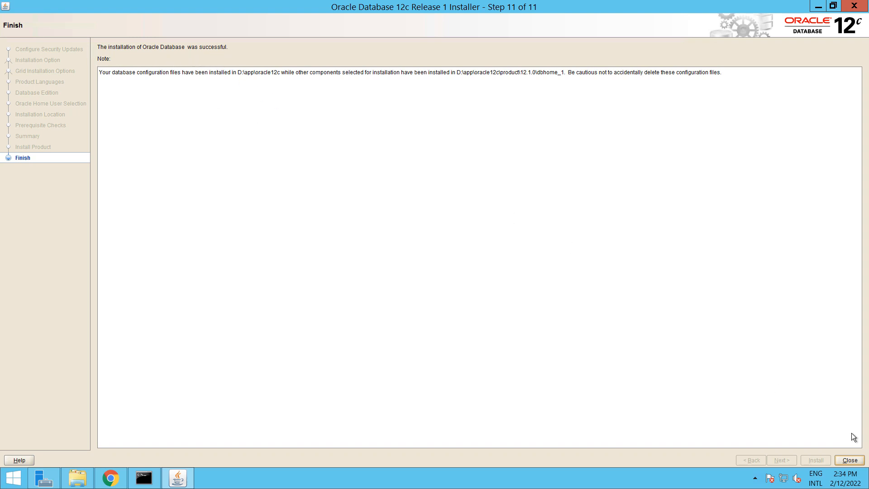
{"action": "left_click", "coordinate": [849, 460]}
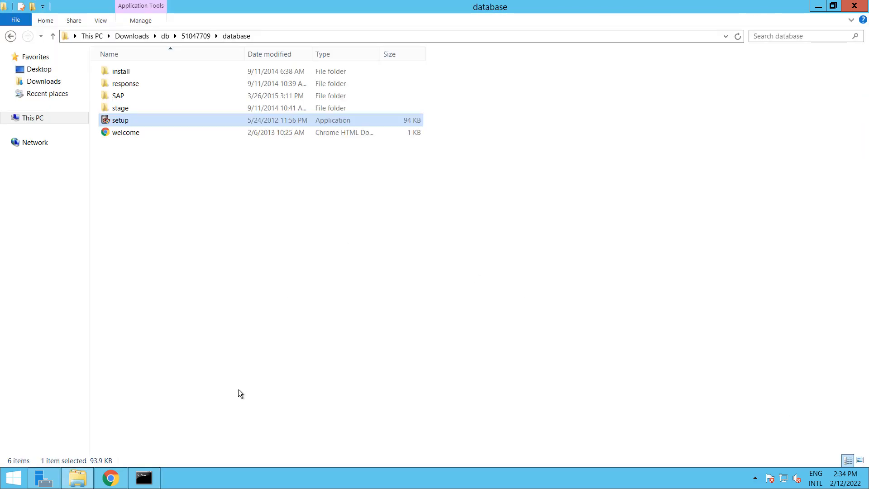
Back in SWPM, confirm the Oracle server software is installed and continue the installation
{"action": "left_click", "coordinate": [111, 476]}
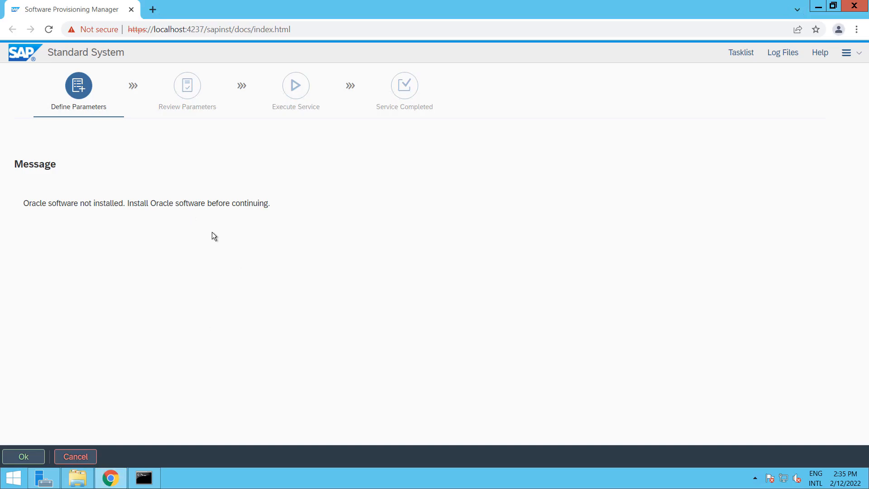
{"action": "left_click", "coordinate": [24, 457]}
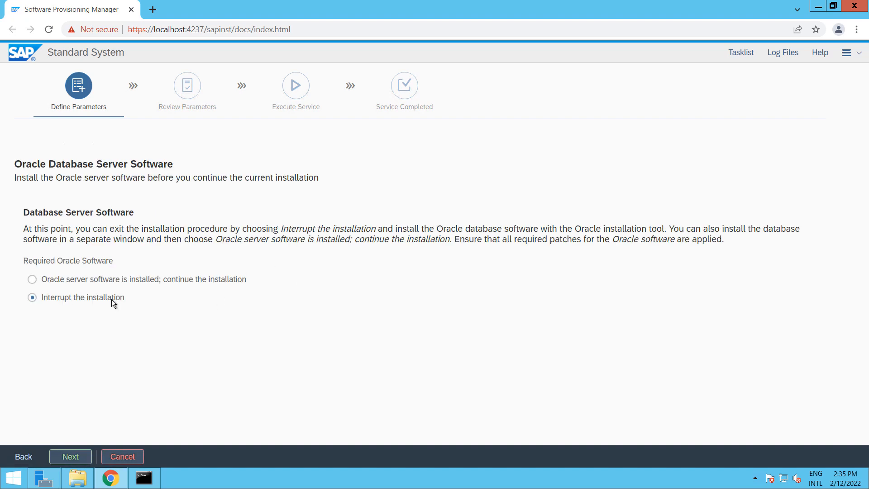
{"action": "left_click", "coordinate": [57, 280]}
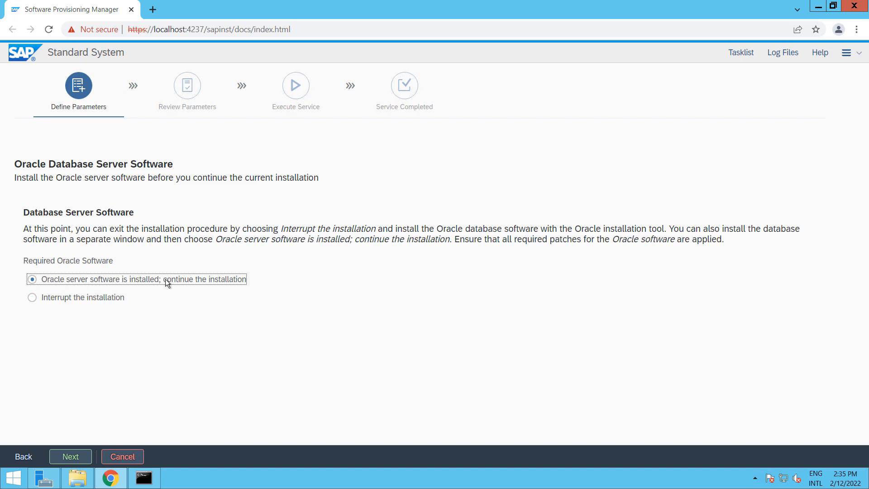
{"action": "left_click", "coordinate": [71, 457]}
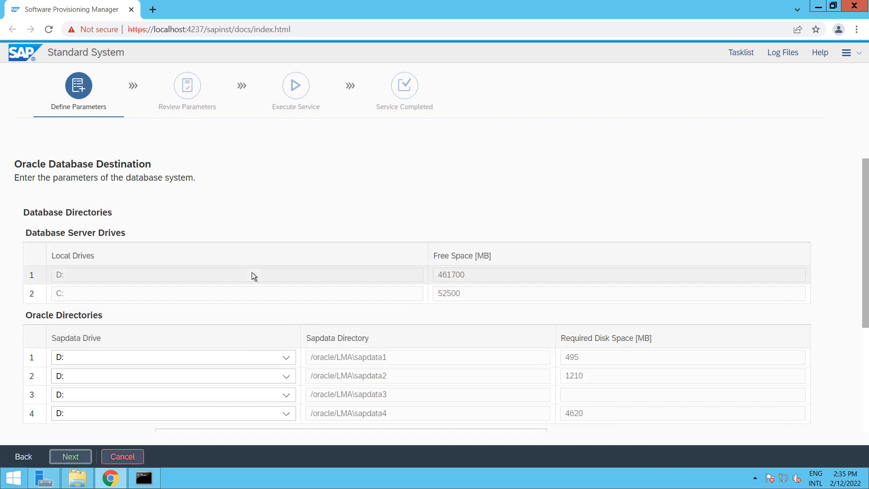
Move the mirrlogA/B redo log archives and the oraarch Oracle archives from C: to D:
{"action": "scroll", "coordinate": [251, 272], "scroll_direction": "down", "scroll_amount": 3}
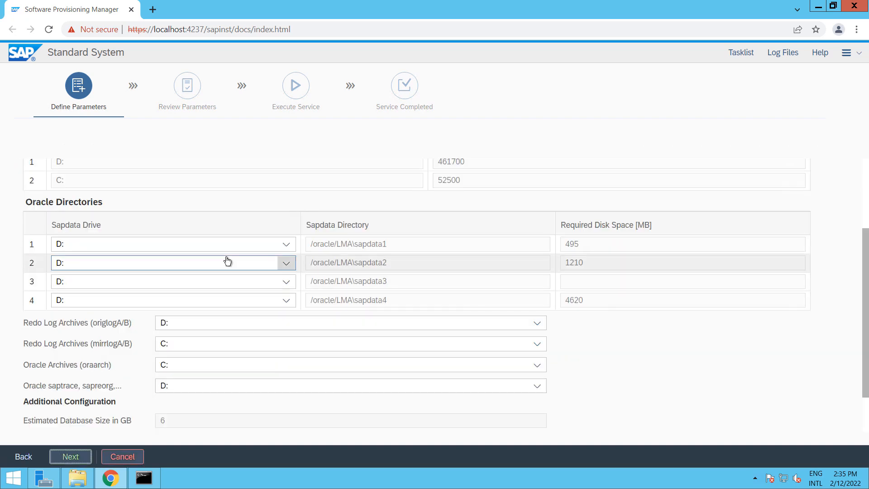
{"action": "scroll", "coordinate": [226, 260], "scroll_direction": "up", "scroll_amount": 3}
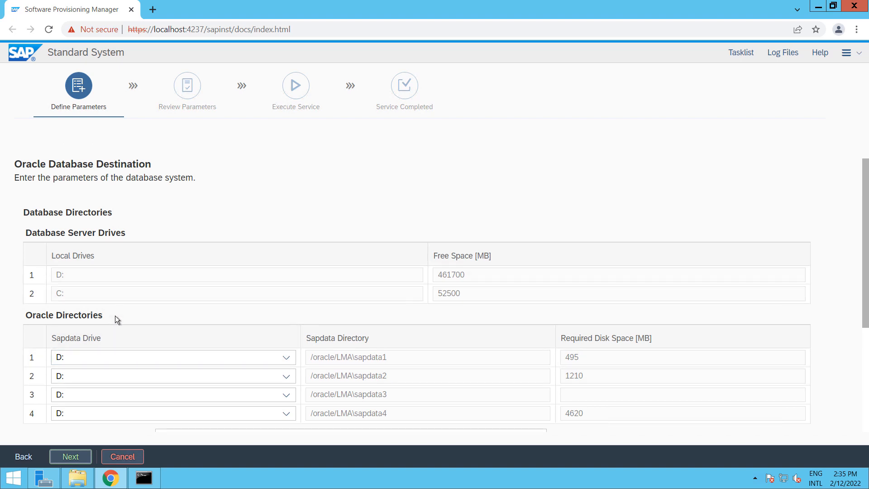
{"action": "scroll", "coordinate": [115, 319], "scroll_direction": "down", "scroll_amount": 3}
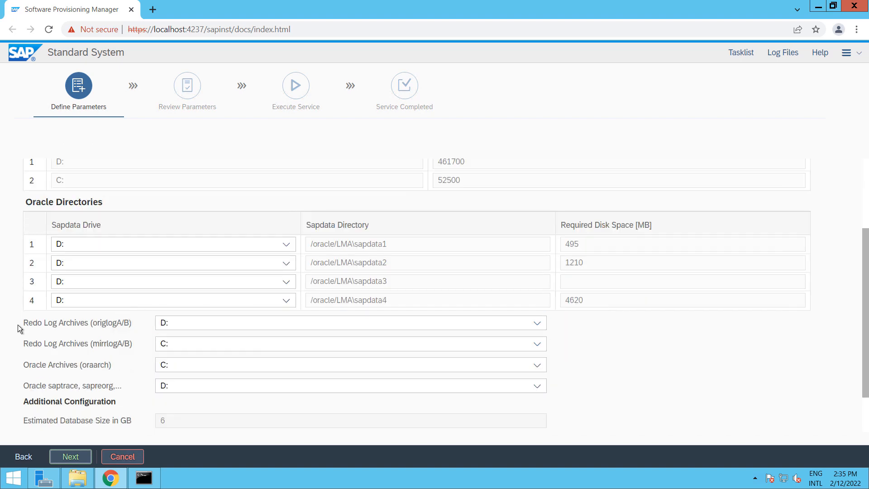
{"action": "left_click", "coordinate": [174, 346]}
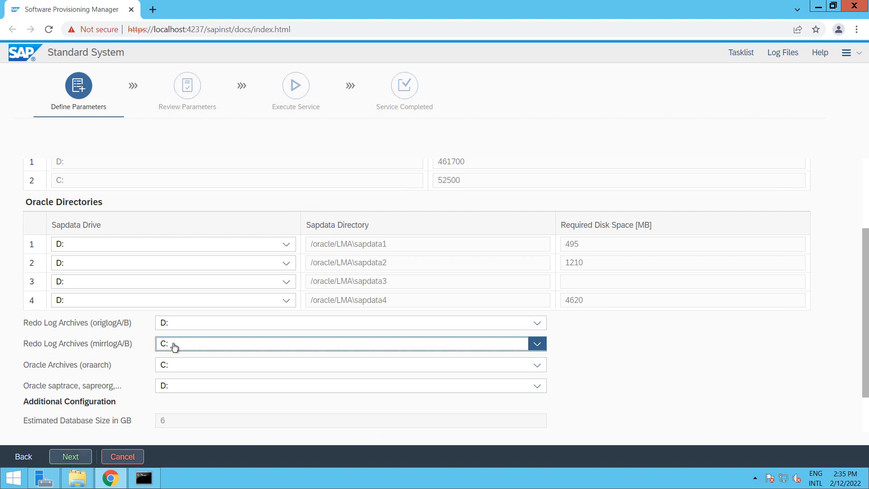
{"action": "left_click", "coordinate": [171, 360]}
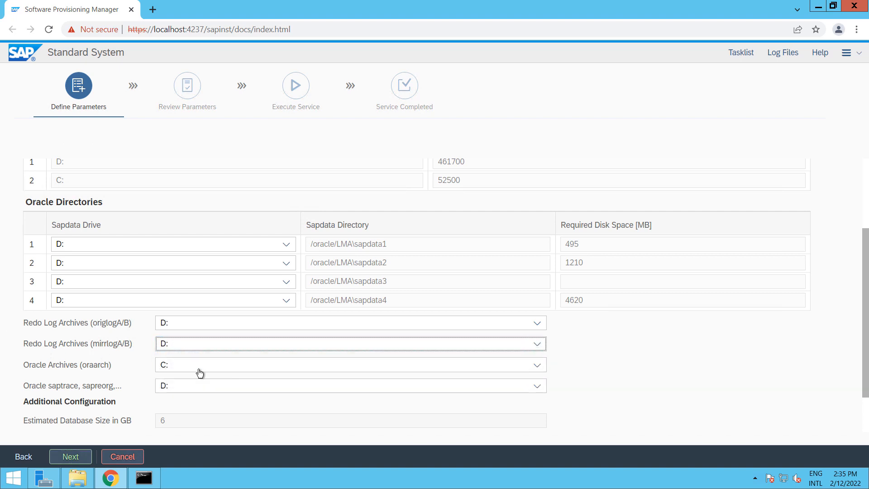
{"action": "left_click", "coordinate": [187, 366]}
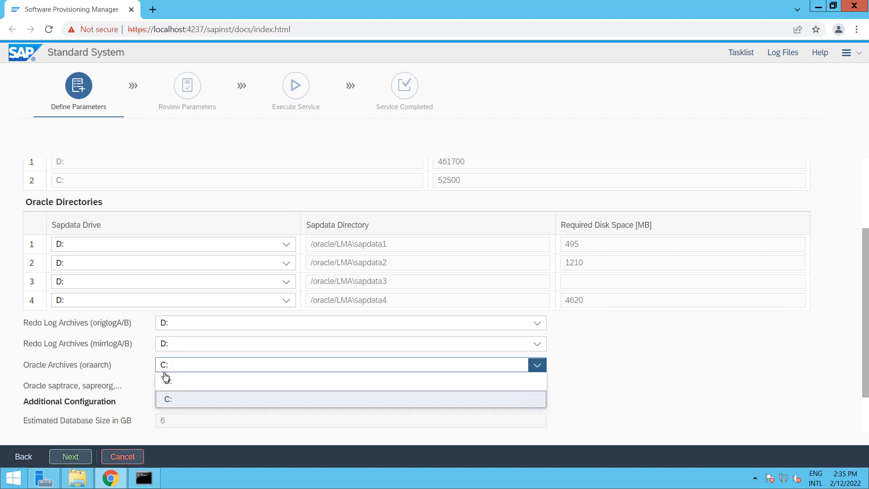
{"action": "left_click", "coordinate": [308, 381]}
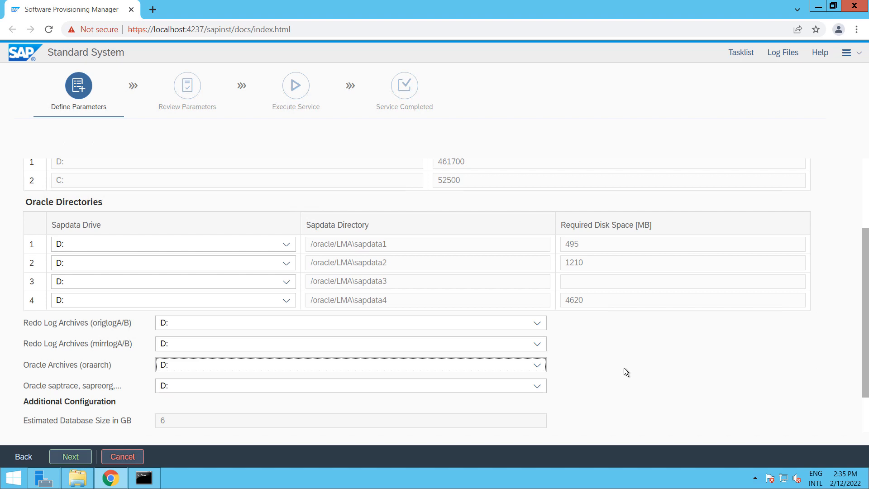
{"action": "scroll", "coordinate": [623, 368], "scroll_direction": "down", "scroll_amount": 2}
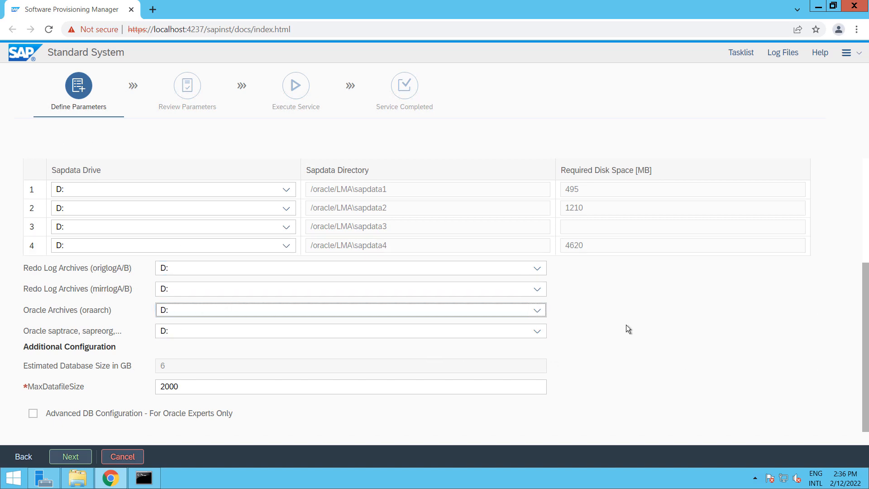
{"action": "scroll", "coordinate": [656, 330], "scroll_direction": "up", "scroll_amount": 4}
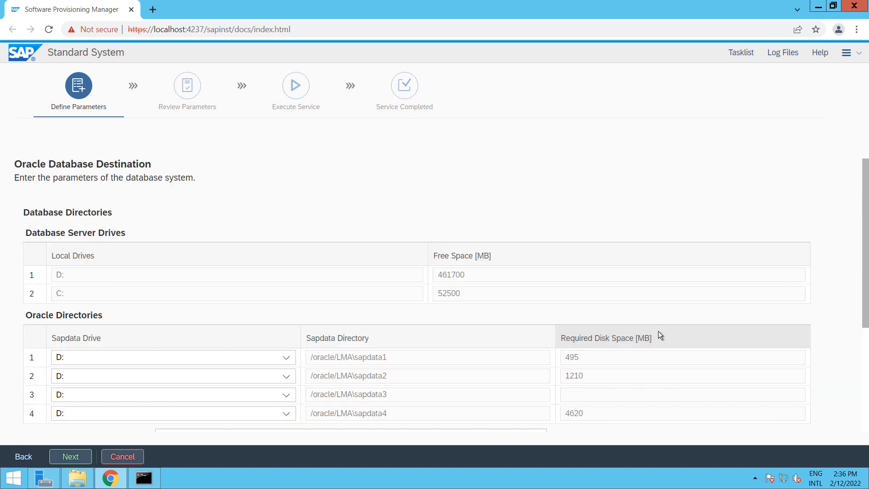
{"action": "scroll", "coordinate": [659, 335], "scroll_direction": "down", "scroll_amount": 4}
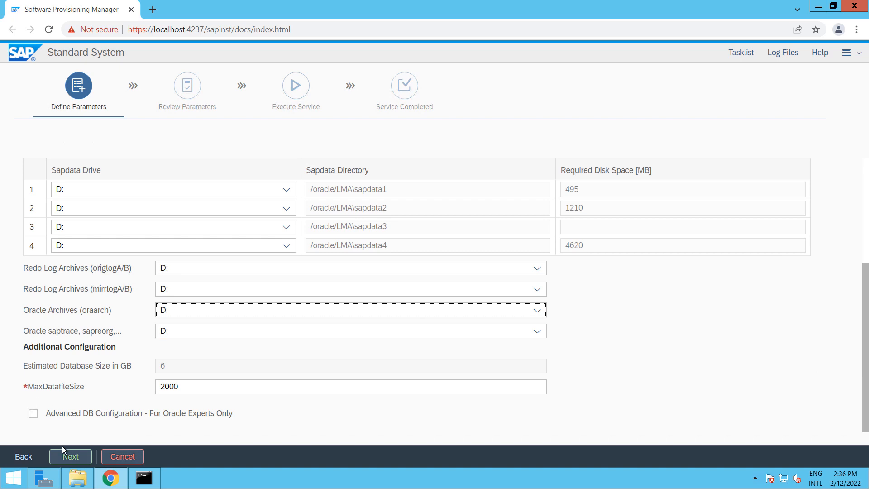
Accept the D: database destination and the Oracle Database instance settings for DBSID LMA
{"action": "left_click", "coordinate": [70, 457]}
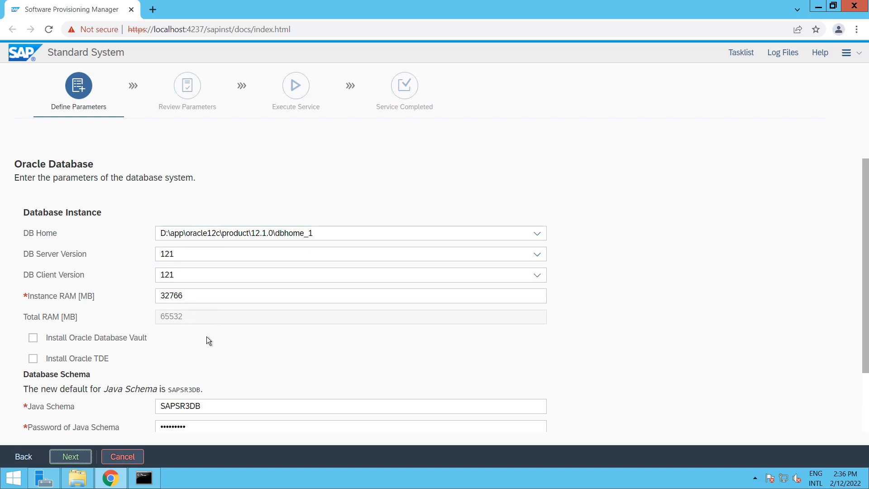
{"action": "scroll", "coordinate": [206, 337], "scroll_direction": "down", "scroll_amount": 2}
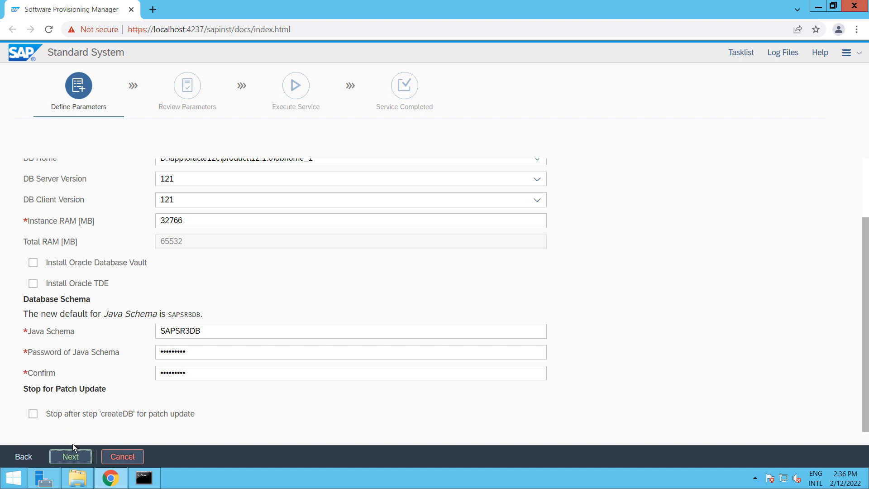
{"action": "left_click", "coordinate": [70, 457]}
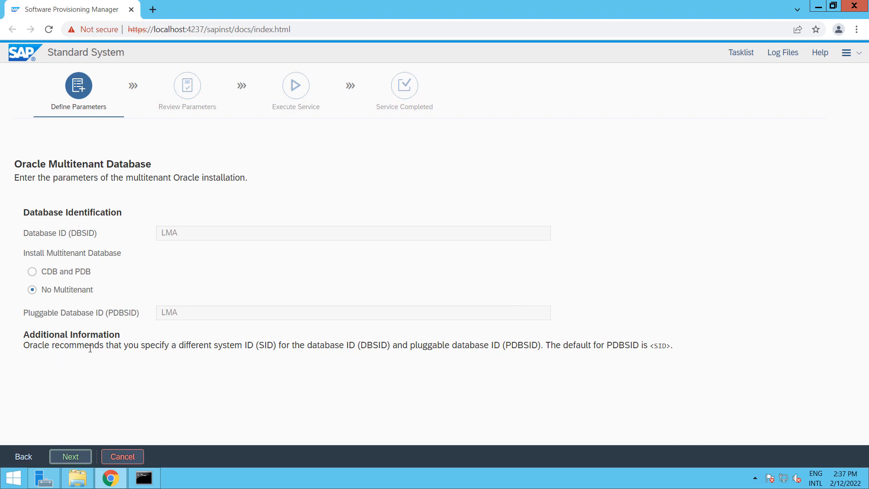
Keep No Multitenant and the default LISTENER on port 1521 in domain WORLD
{"action": "left_click", "coordinate": [68, 457]}
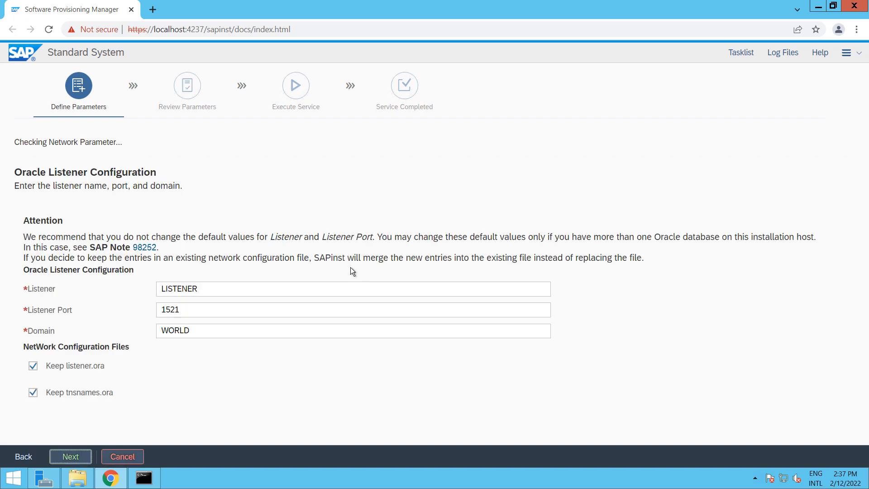
{"action": "left_click", "coordinate": [70, 457]}
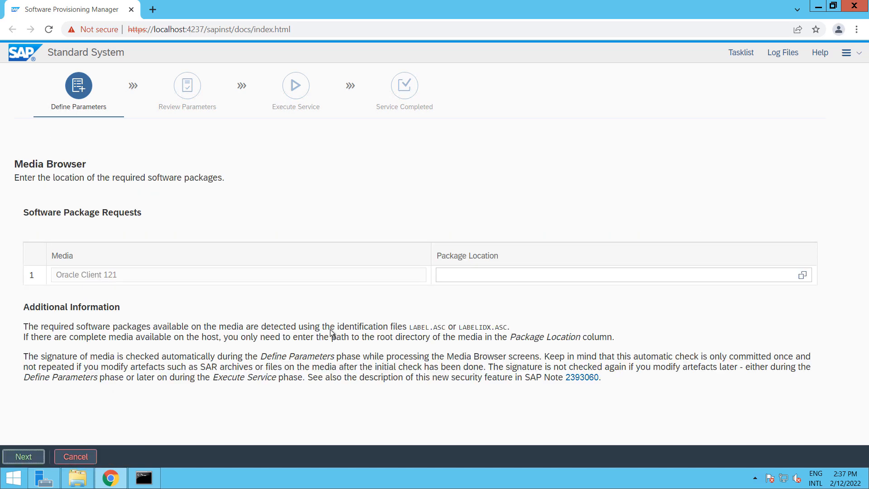
Point the Oracle Client 121 package location to LABEL.ASC in the Downloads\Client folder
{"action": "left_click", "coordinate": [803, 274]}
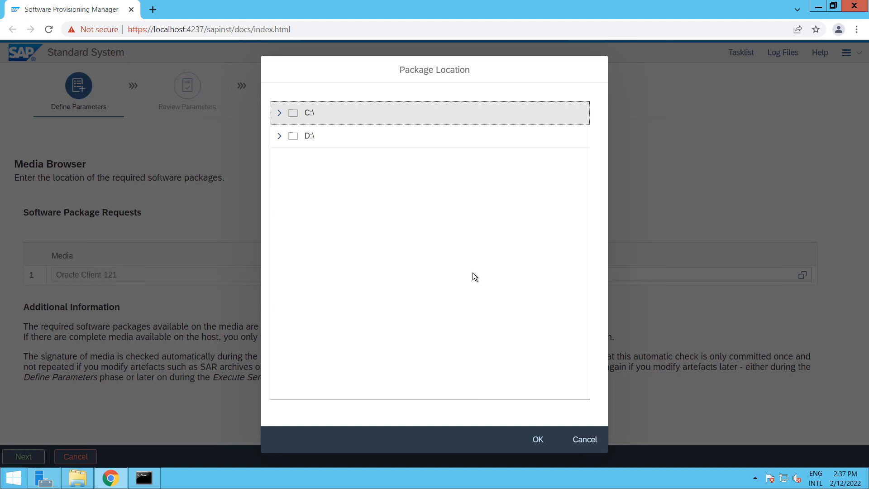
{"action": "left_click", "coordinate": [279, 113]}
{"action": "scroll", "coordinate": [335, 270], "scroll_direction": "down", "scroll_amount": 2}
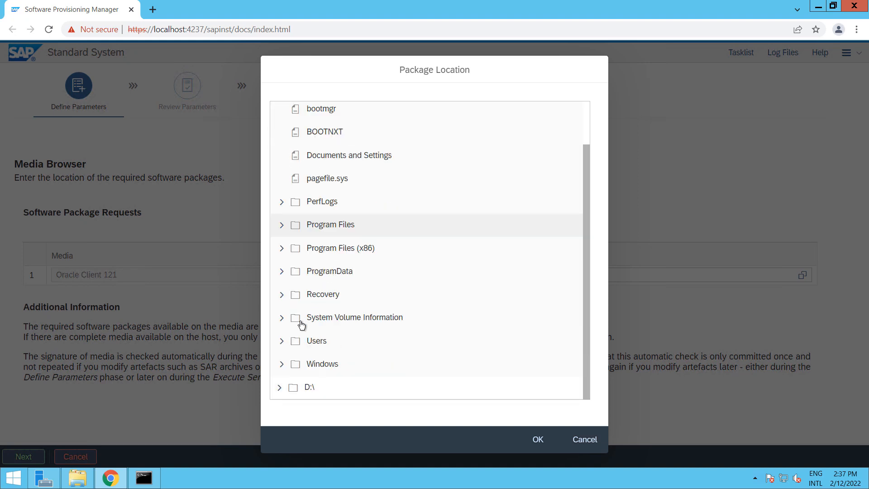
{"action": "left_click", "coordinate": [282, 343]}
{"action": "scroll", "coordinate": [401, 271], "scroll_direction": "down", "scroll_amount": 3}
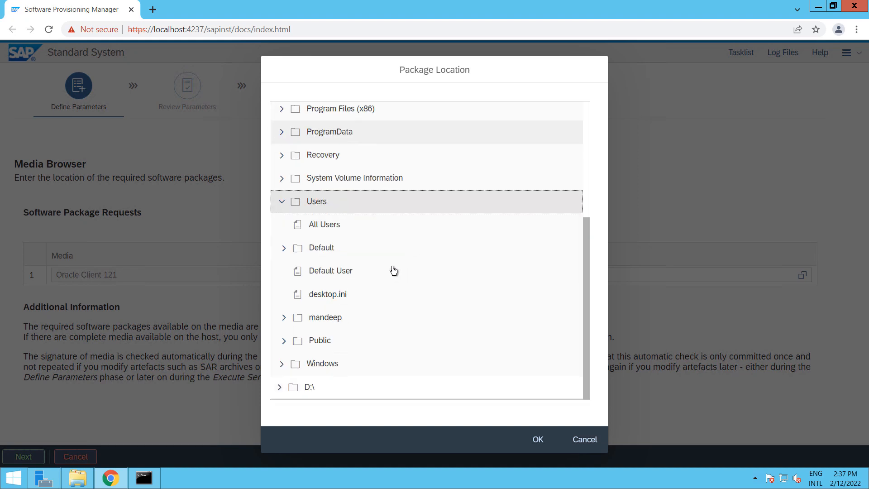
{"action": "left_click", "coordinate": [284, 318]}
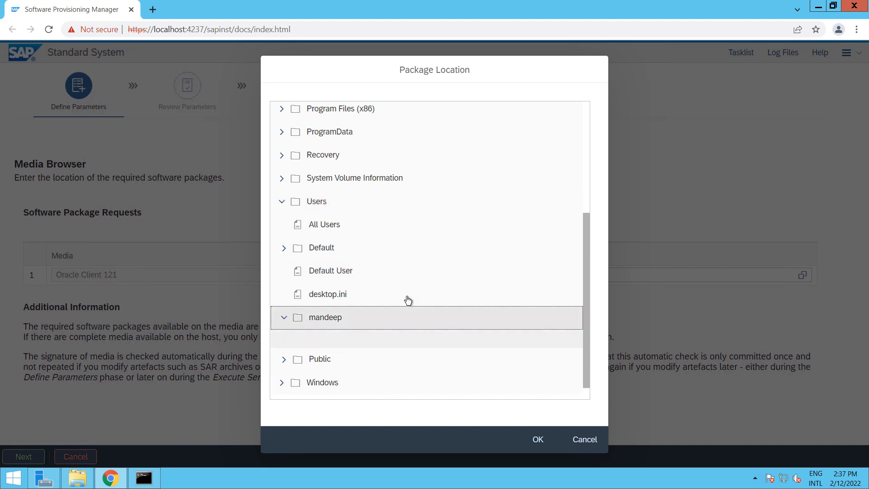
{"action": "scroll", "coordinate": [408, 300], "scroll_direction": "down", "scroll_amount": 3}
{"action": "scroll", "coordinate": [408, 300], "scroll_direction": "down", "scroll_amount": 3}
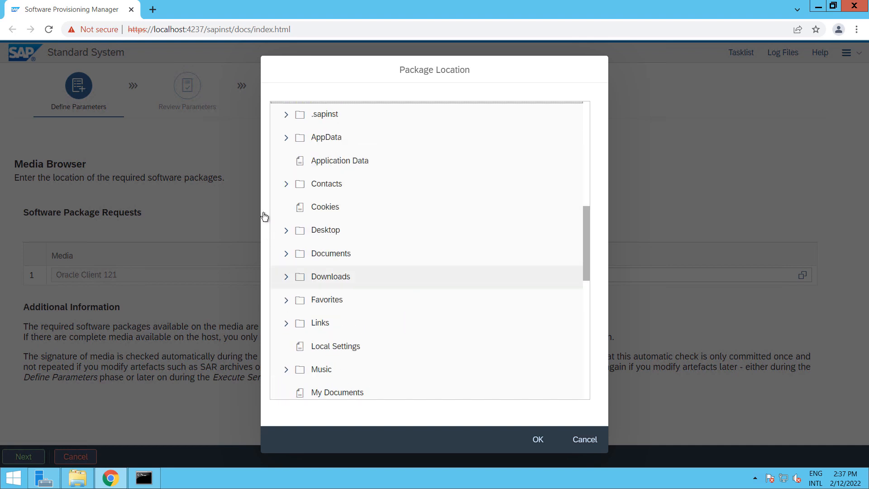
{"action": "left_click", "coordinate": [286, 277]}
{"action": "scroll", "coordinate": [431, 287], "scroll_direction": "down", "scroll_amount": 5}
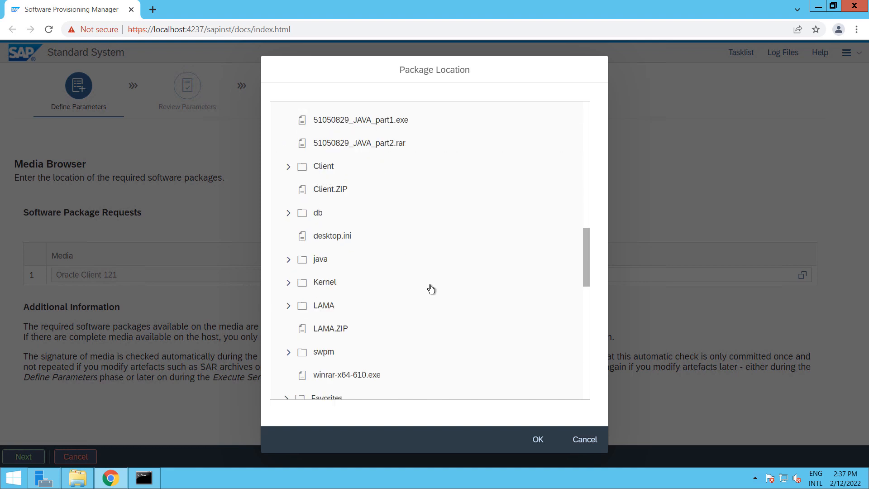
{"action": "left_click", "coordinate": [288, 167]}
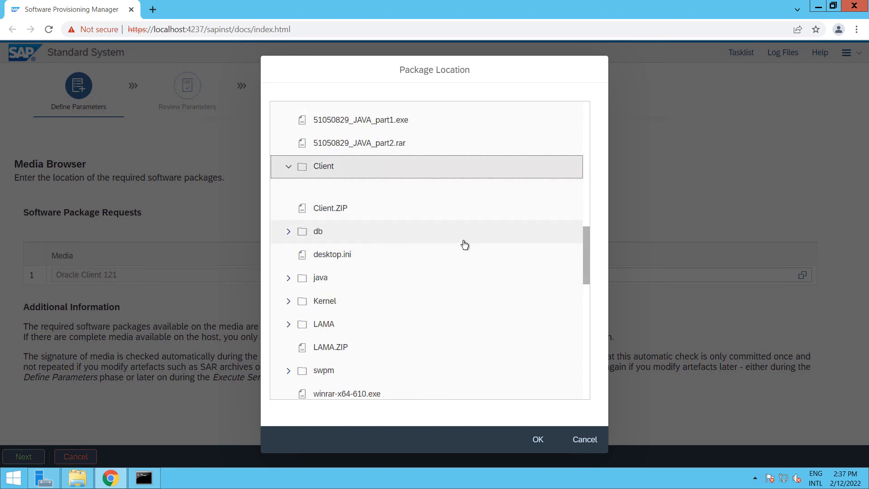
{"action": "scroll", "coordinate": [464, 245], "scroll_direction": "down", "scroll_amount": 1}
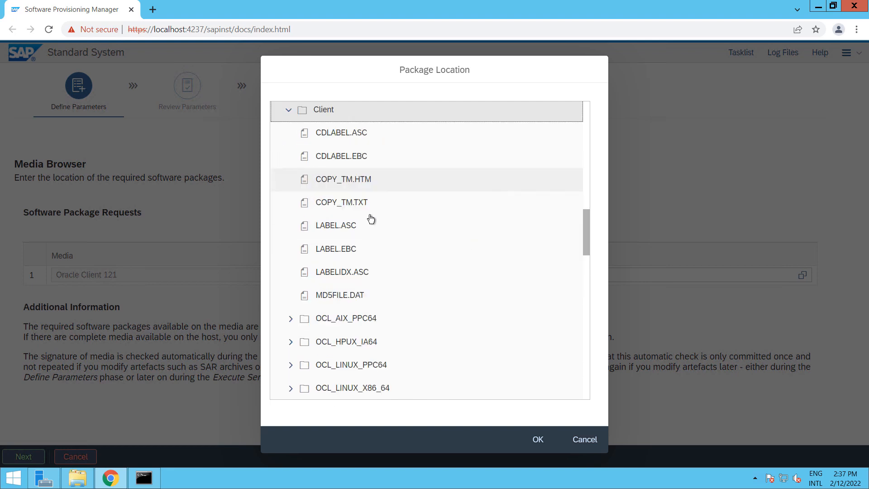
{"action": "left_click", "coordinate": [361, 230]}
{"action": "left_click", "coordinate": [537, 441]}
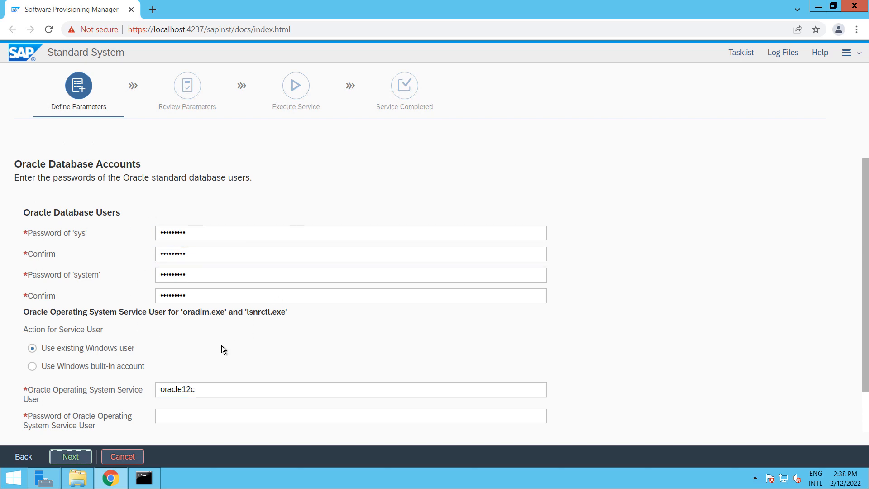
Enter the Oracle service user's password, then accept the secure store key phrase and continue
{"action": "scroll", "coordinate": [222, 345], "scroll_direction": "down", "scroll_amount": 1}
{"action": "left_click", "coordinate": [205, 373]}
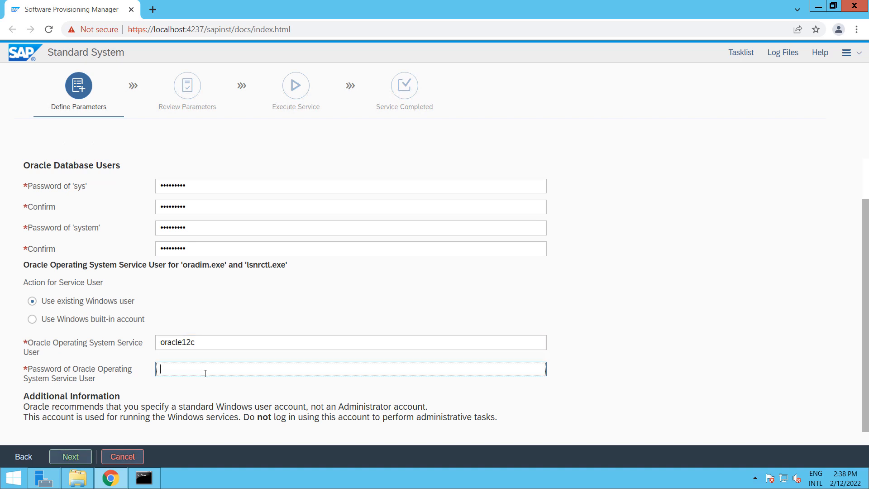
{"action": "type", "text": "•••••••••"}
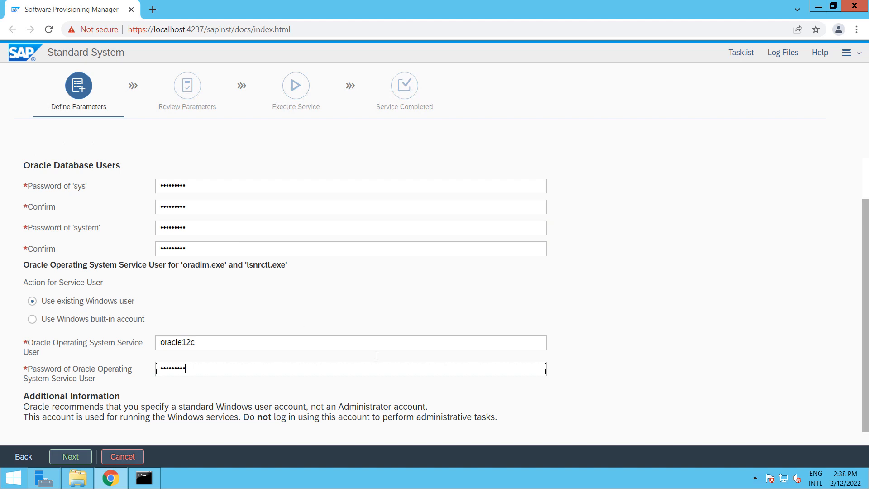
{"action": "left_click", "coordinate": [70, 456]}
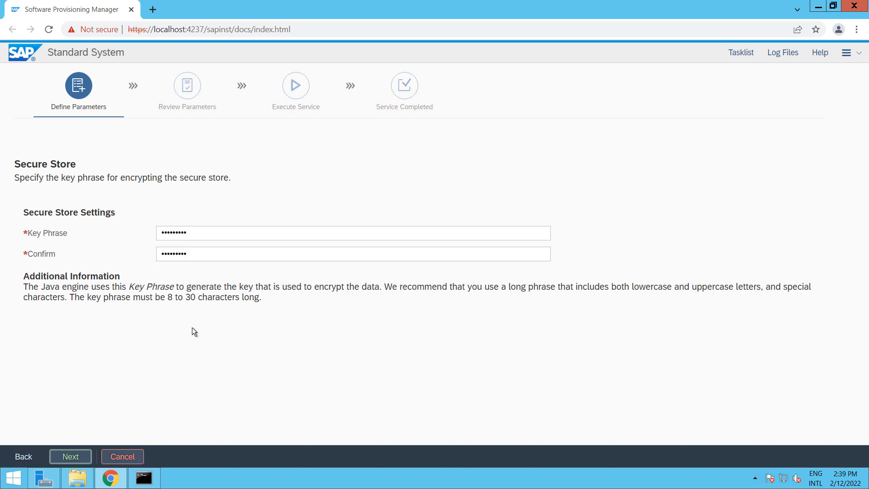
{"action": "left_click", "coordinate": [70, 457]}
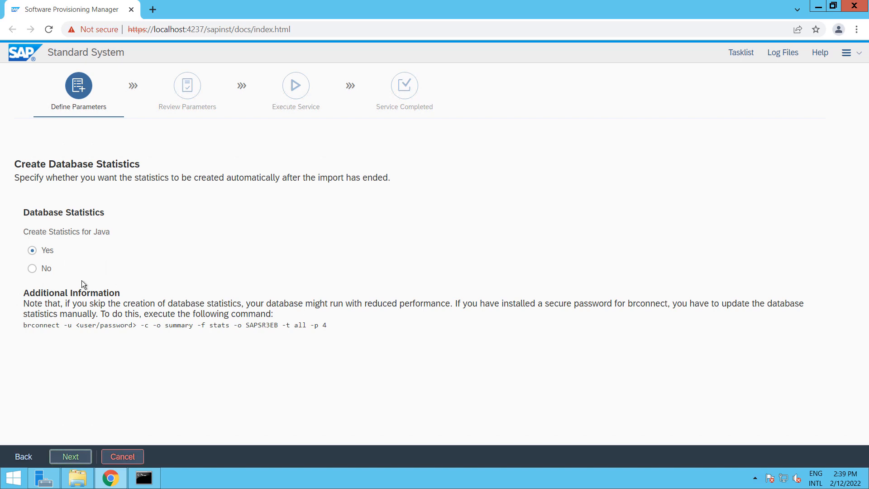
Set Create Statistics for Java to No and copy the manual brconnect statistics command
{"action": "left_click", "coordinate": [34, 267]}
{"action": "left_click_drag", "start_coordinate": [24, 325], "coordinate": [328, 326]}
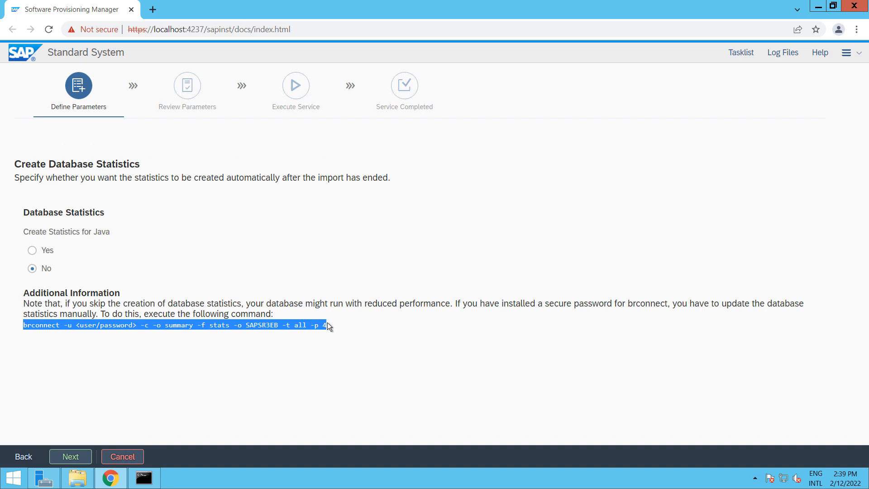
{"action": "key", "text": "super+r"}
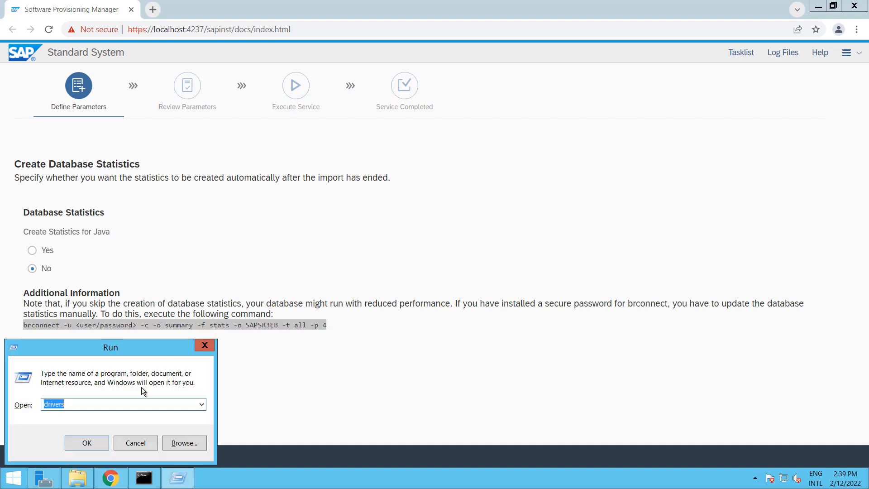
Save the brconnect statistics command in a new Notepad note, minimize it, and continue past the statistics step
{"action": "type", "text": "notepad"}
{"action": "key", "text": "Return"}
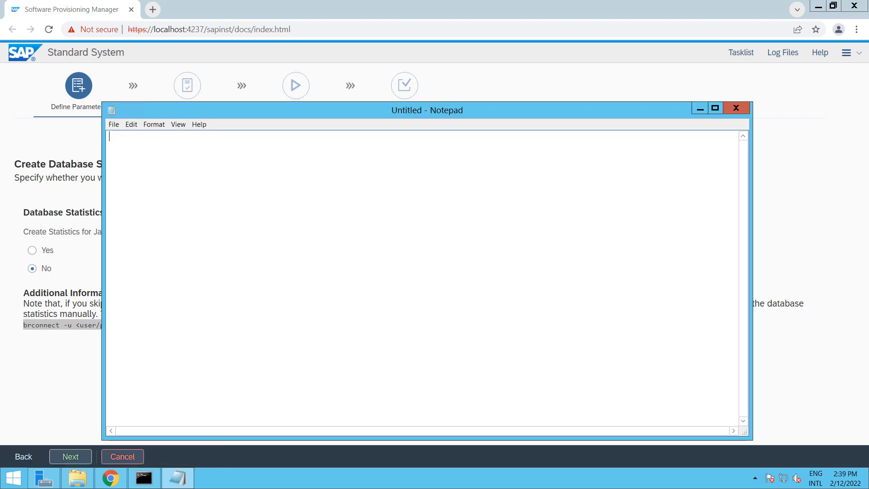
{"action": "key", "text": "ctrl+v"}
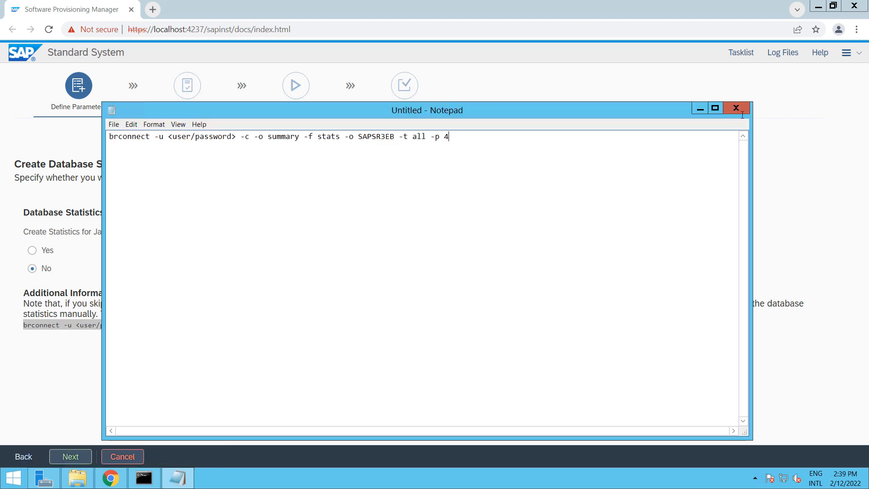
{"action": "left_click", "coordinate": [699, 110]}
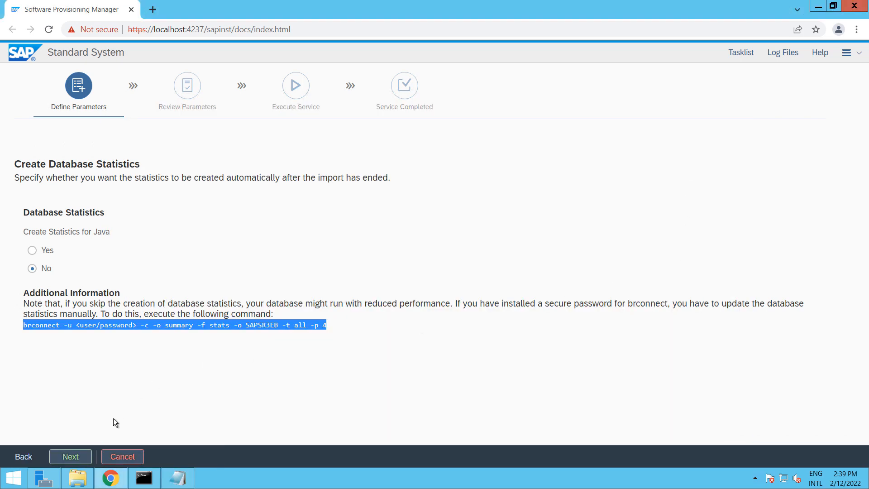
{"action": "left_click", "coordinate": [68, 452]}
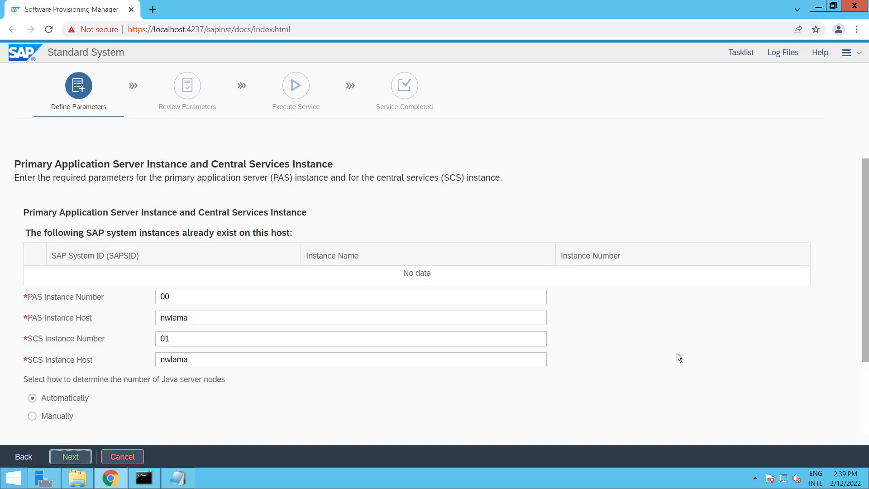
Accept PAS instance 00 and SCS 01 on nwlama, message server port 3901, and the webadm ICM password
{"action": "scroll", "coordinate": [677, 357], "scroll_direction": "down", "scroll_amount": 1}
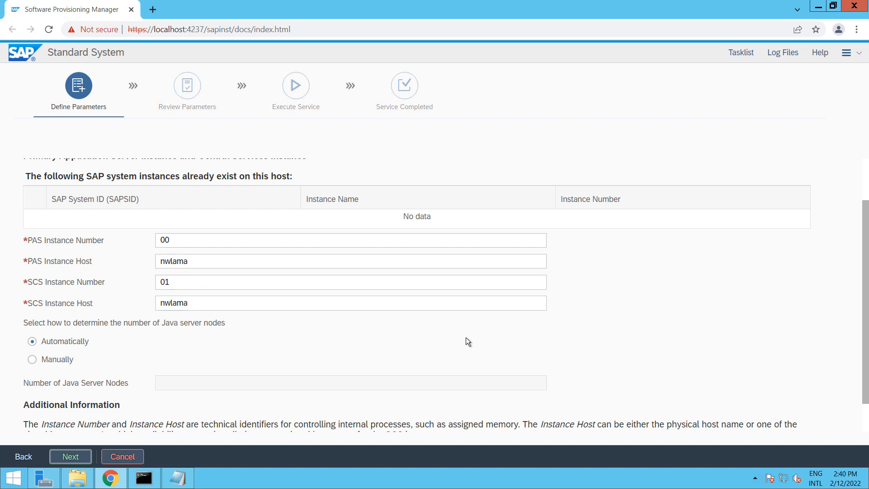
{"action": "scroll", "coordinate": [459, 339], "scroll_direction": "down", "scroll_amount": 1}
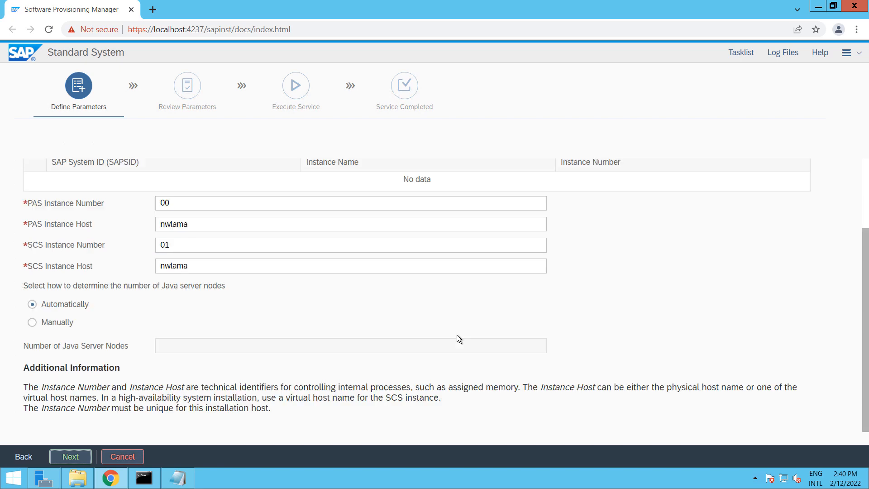
{"action": "left_click", "coordinate": [71, 456]}
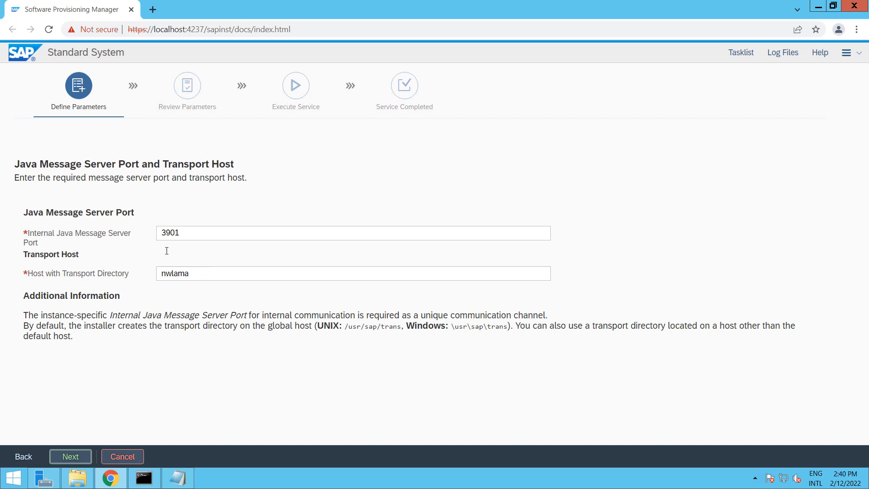
{"action": "left_click", "coordinate": [71, 457]}
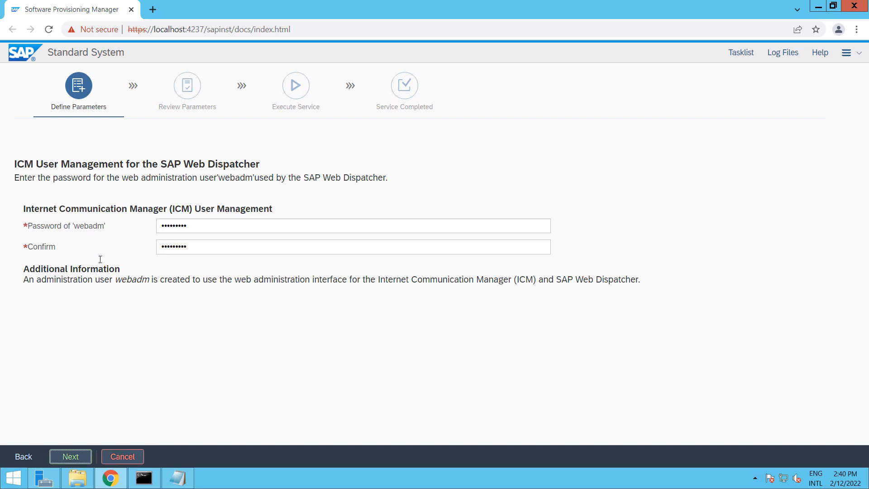
{"action": "left_click", "coordinate": [77, 455]}
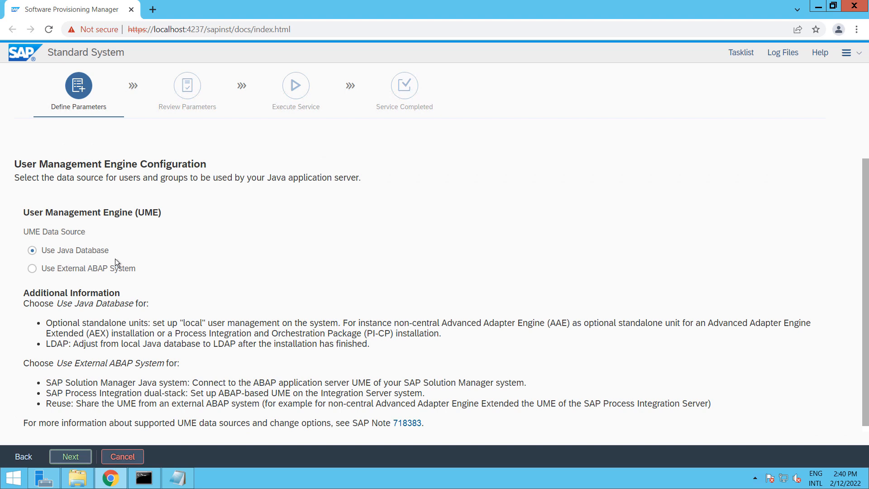
Keep UME on the Java database and accept the Administrator and Guest users, with no SLD destination, message server ACL or Web Dispatcher
{"action": "left_click", "coordinate": [77, 458]}
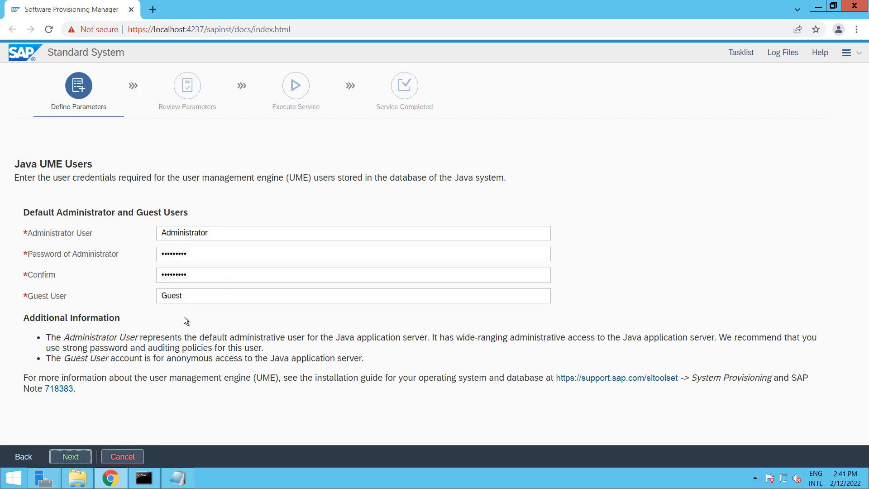
{"action": "left_click", "coordinate": [70, 457]}
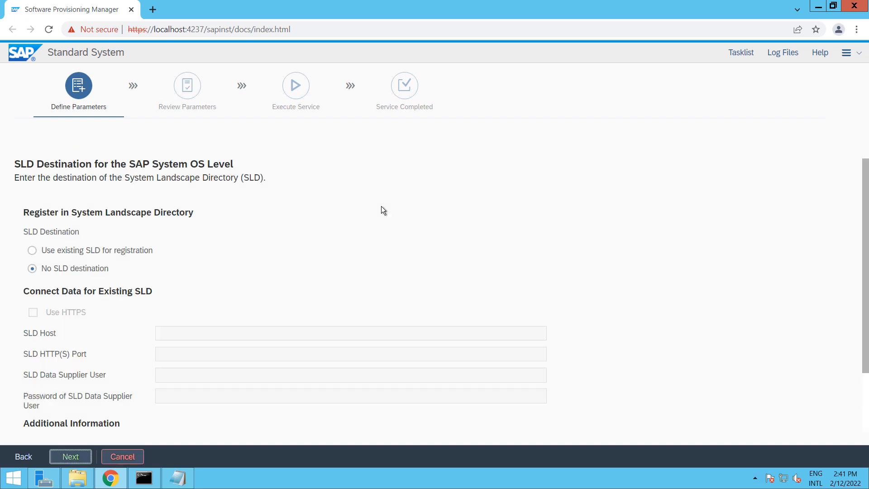
{"action": "left_click", "coordinate": [73, 457]}
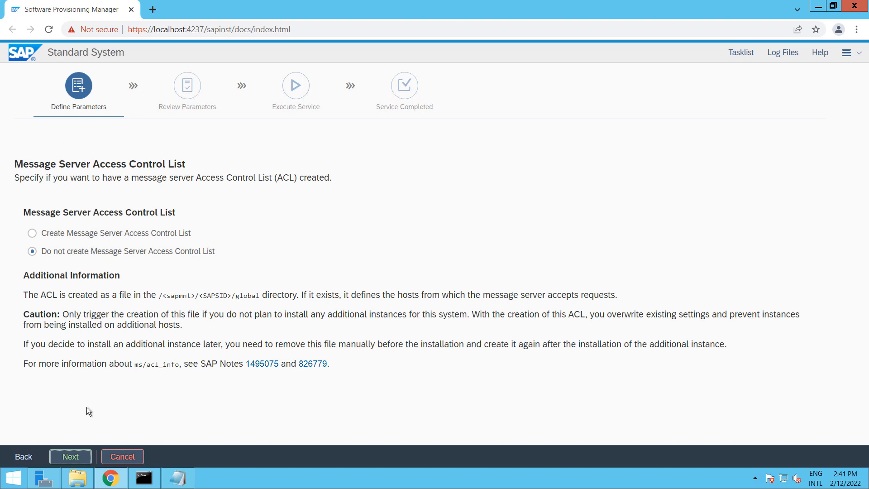
{"action": "left_click", "coordinate": [76, 457]}
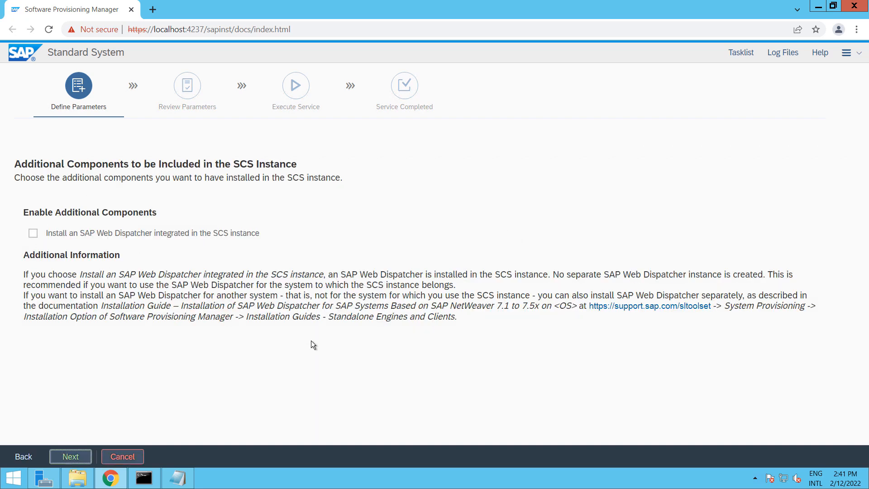
{"action": "left_click", "coordinate": [70, 456]}
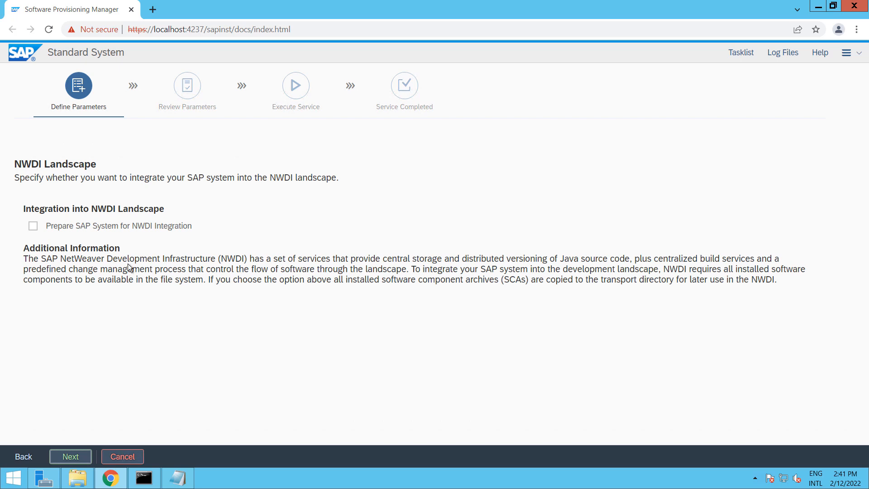
Leave NWDI integration unchecked, review the Parameter Summary, and launch the Standard System installation
{"action": "left_click", "coordinate": [71, 456]}
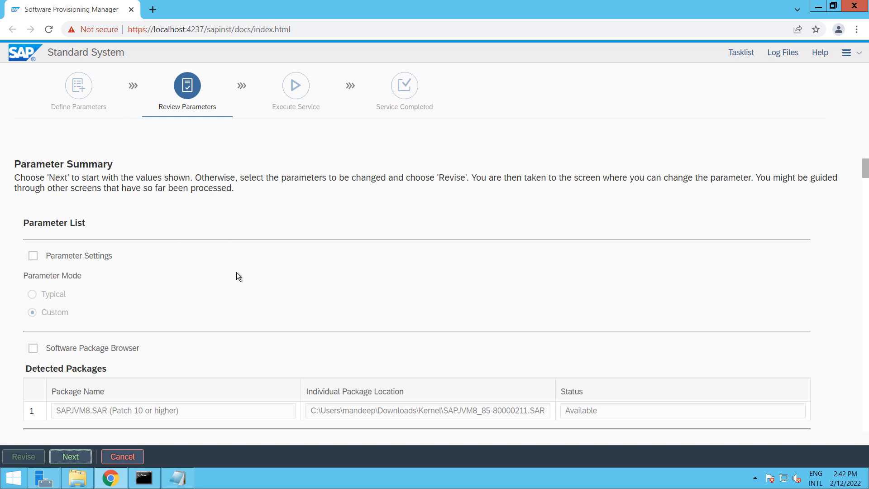
{"action": "scroll", "coordinate": [241, 239], "scroll_direction": "down", "scroll_amount": 20}
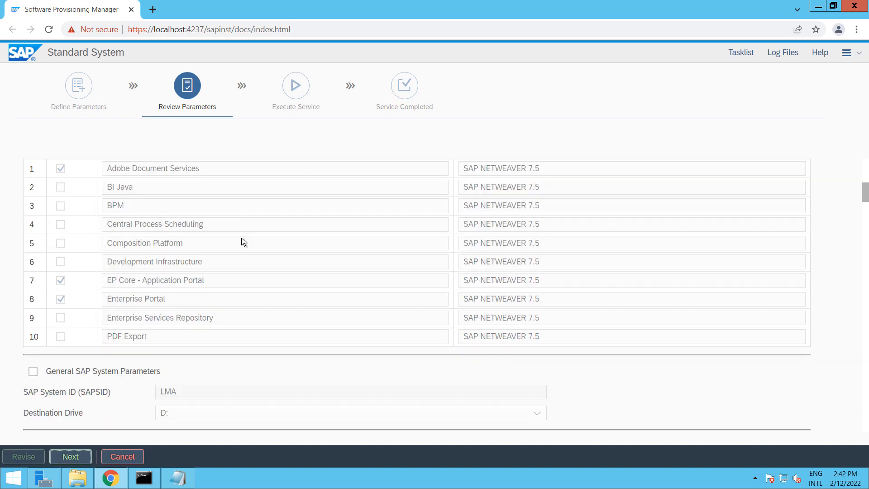
{"action": "scroll", "coordinate": [242, 241], "scroll_direction": "down", "scroll_amount": 20}
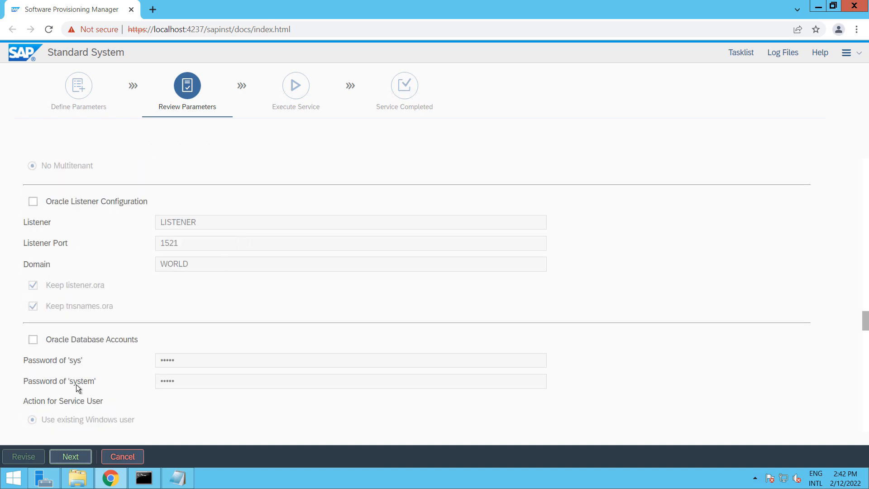
{"action": "left_click", "coordinate": [72, 456]}
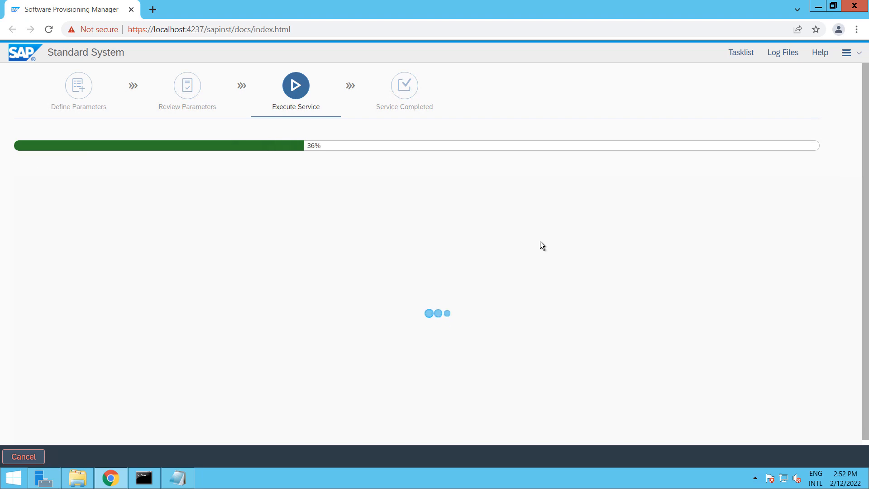
Open the Tasklist panel and scroll to the running Create database step
{"action": "left_click", "coordinate": [741, 53]}
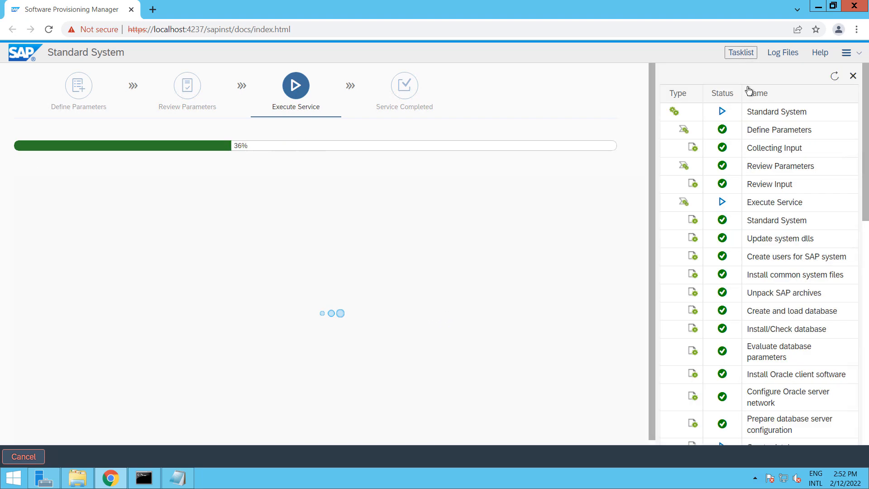
{"action": "scroll", "coordinate": [817, 316], "scroll_direction": "down", "scroll_amount": 5}
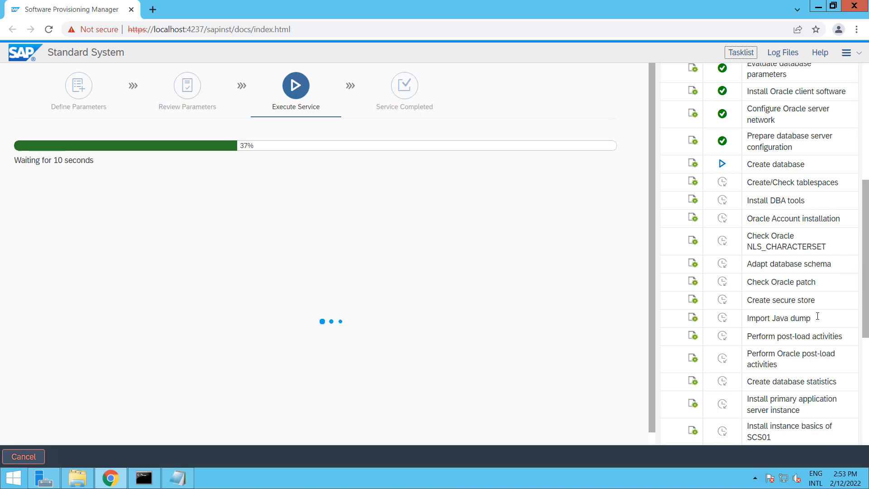
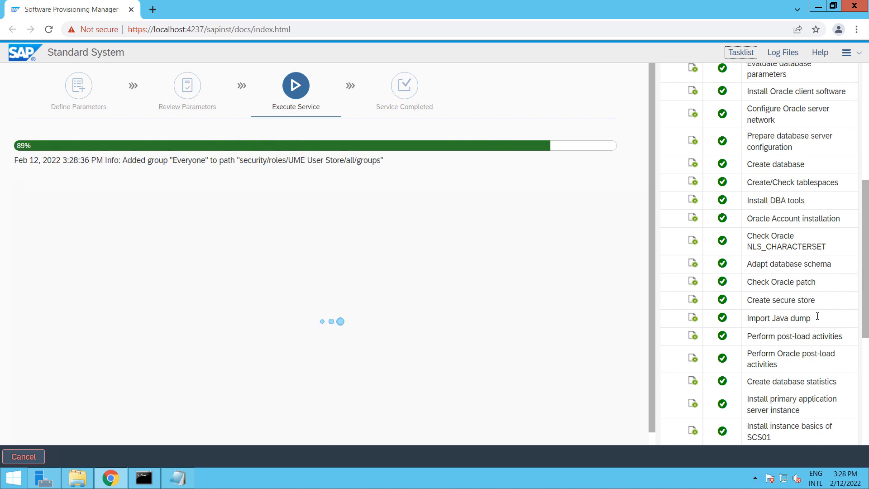
Let the Execute Service tasks run until the progress bar reaches 100% and Service Completed appears
{"action": "scroll", "coordinate": [817, 316], "scroll_direction": "down", "scroll_amount": 6}
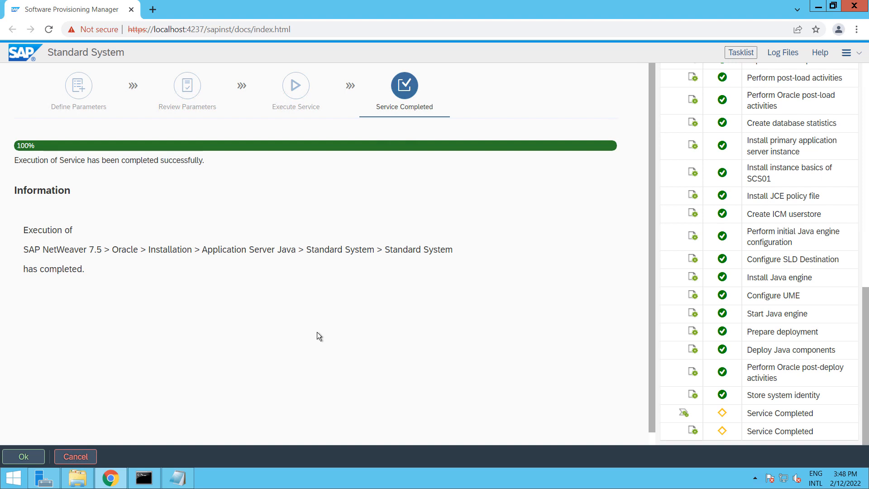
Acknowledge the completed installation, close the Feedback to SAP form, exit the installer and show the desktop
{"action": "left_click", "coordinate": [18, 462]}
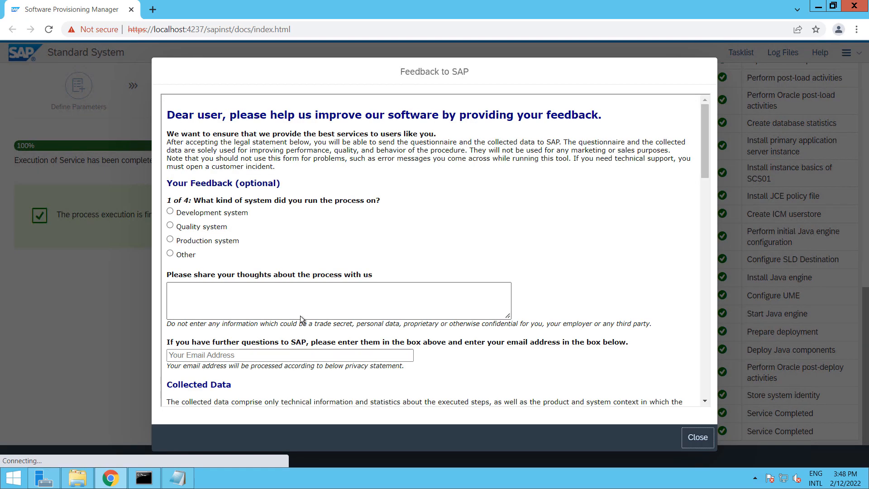
{"action": "left_click", "coordinate": [696, 438]}
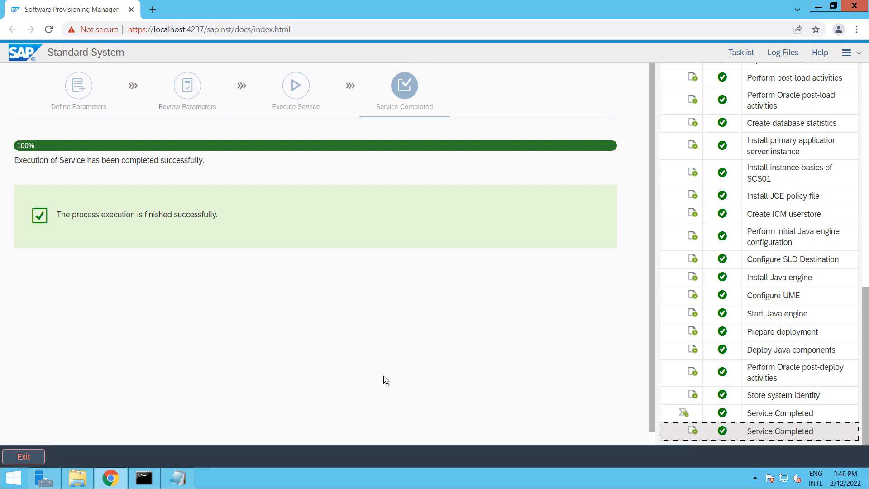
{"action": "left_click", "coordinate": [36, 456]}
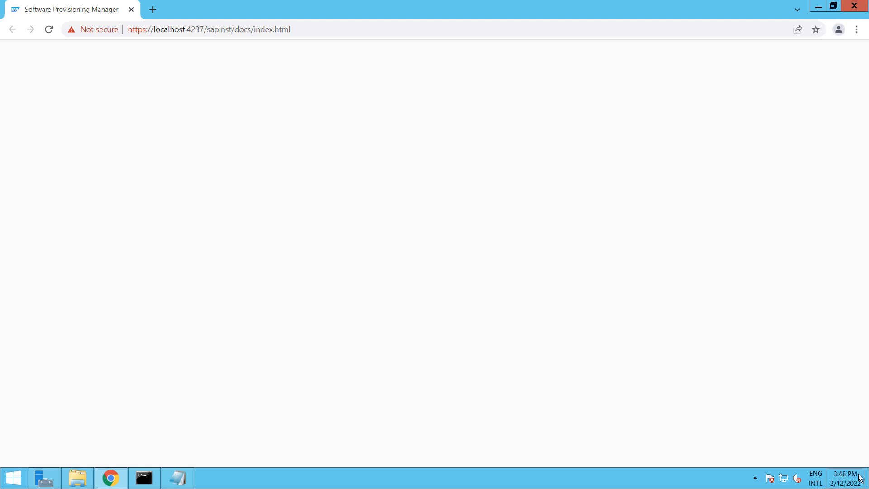
{"action": "key", "text": "super+d"}
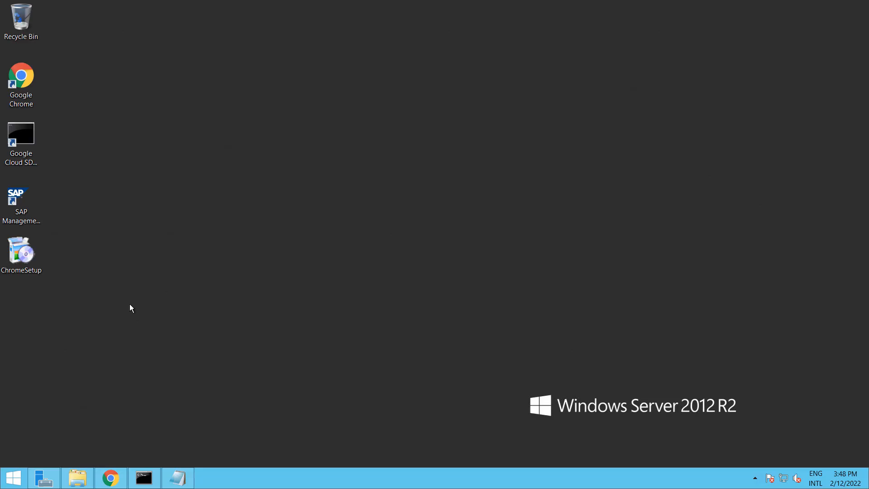
In SAP Management Console, expand SAP Systems > LMA and refresh to show J00 and SCS01 running
{"action": "double_click", "coordinate": [21, 203]}
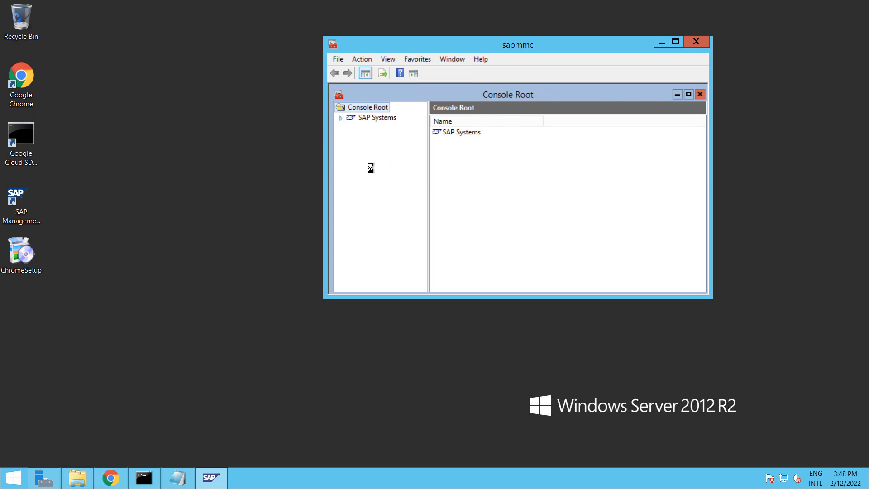
{"action": "left_click", "coordinate": [349, 129]}
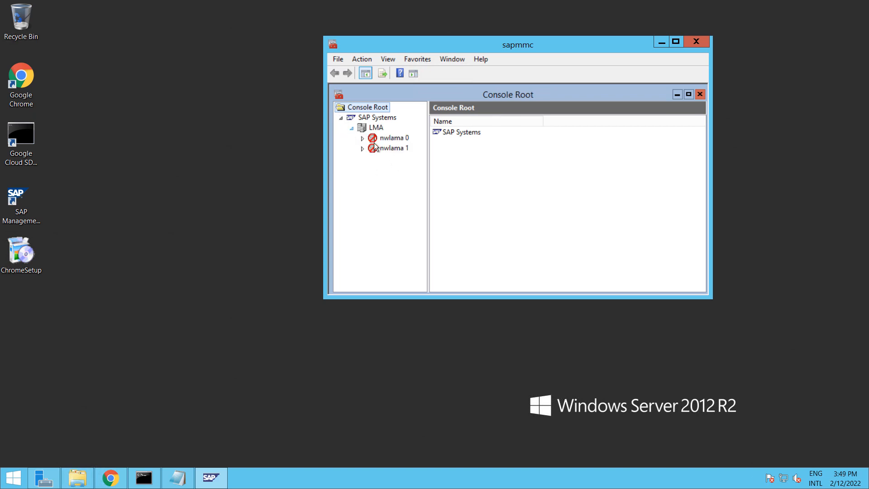
{"action": "left_click", "coordinate": [375, 128]}
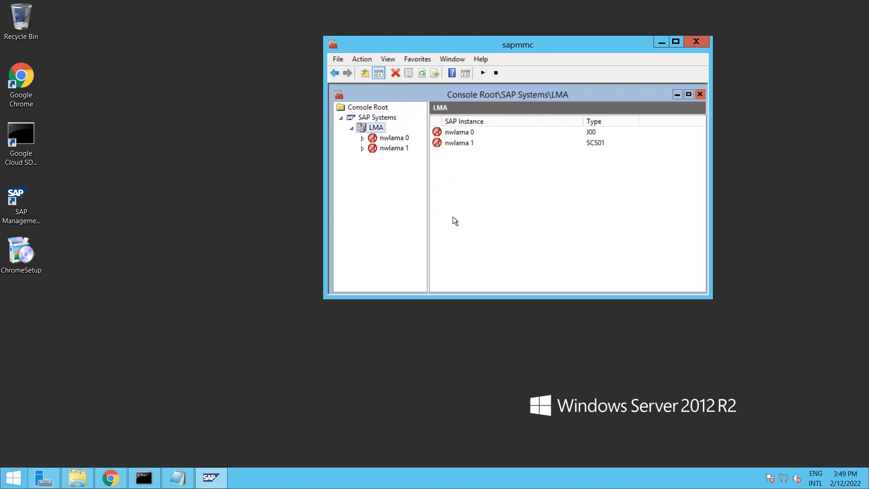
{"action": "left_click", "coordinate": [424, 75]}
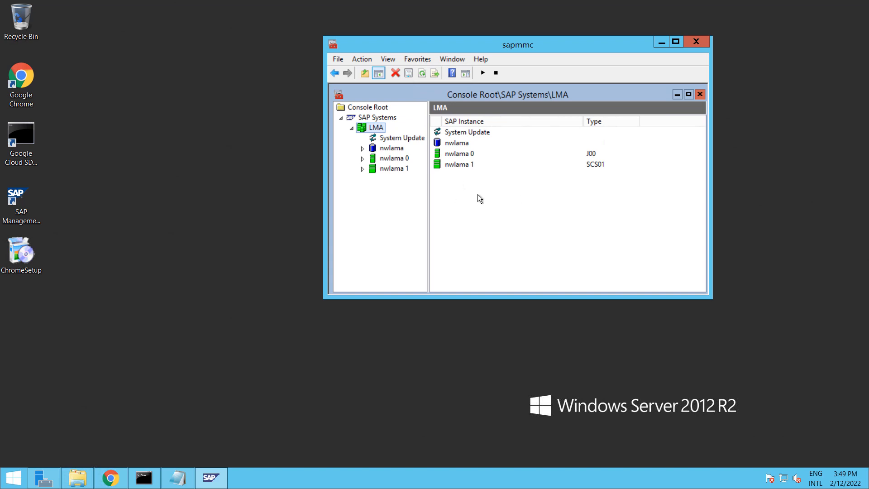
{"action": "left_click", "coordinate": [110, 478]}
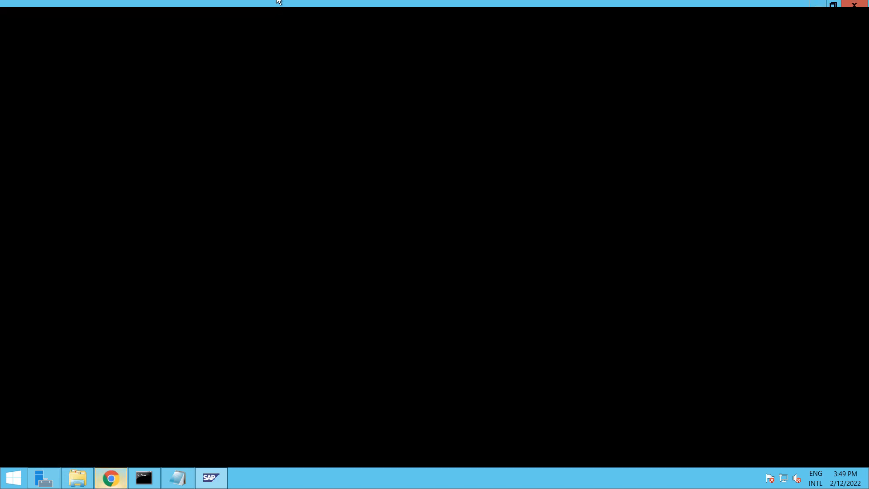
{"action": "left_click", "coordinate": [153, 10]}
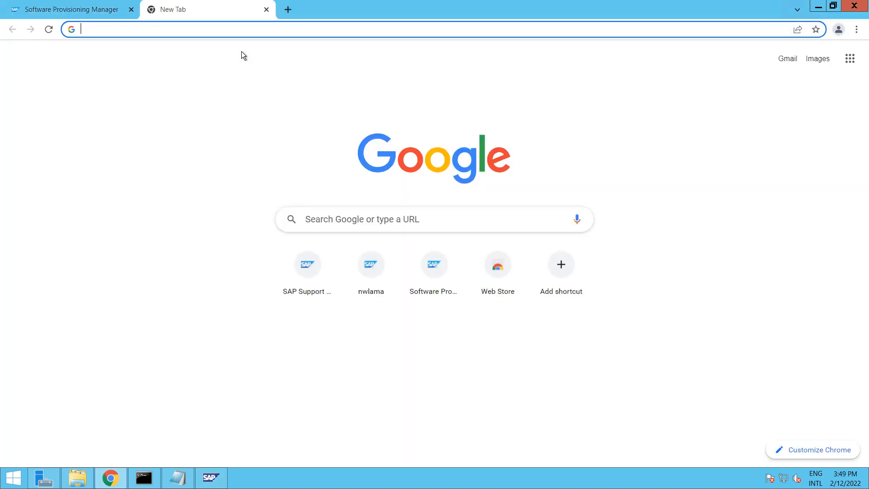
{"action": "type", "text": "http"}
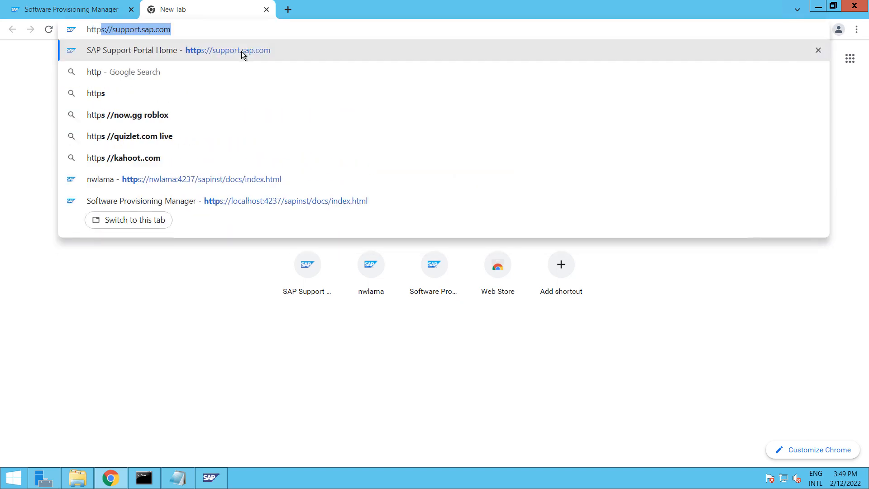
{"action": "type", "text": "://ne"}
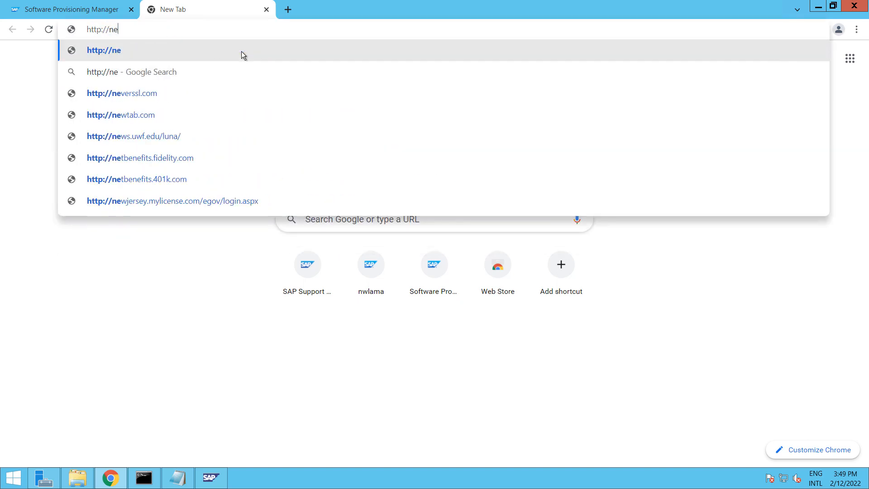
{"action": "key", "text": "BackSpace"}
{"action": "type", "text": "wlama"}
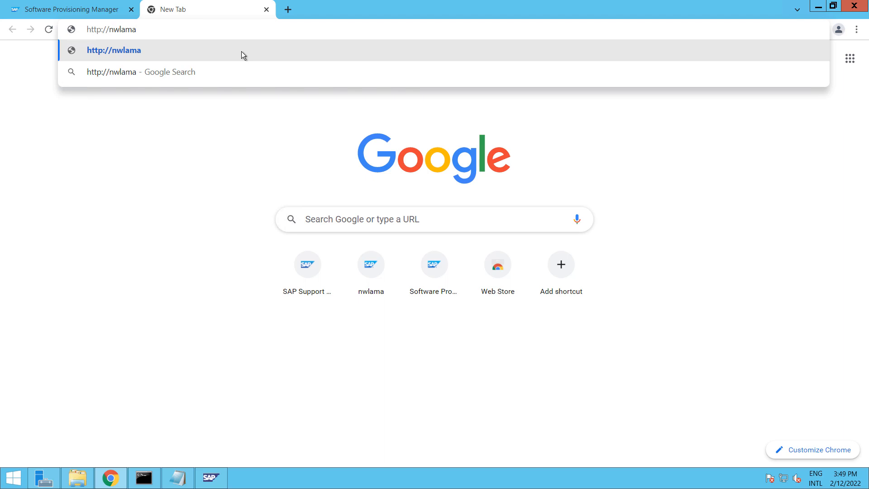
{"action": "type", "text": ":5000"}
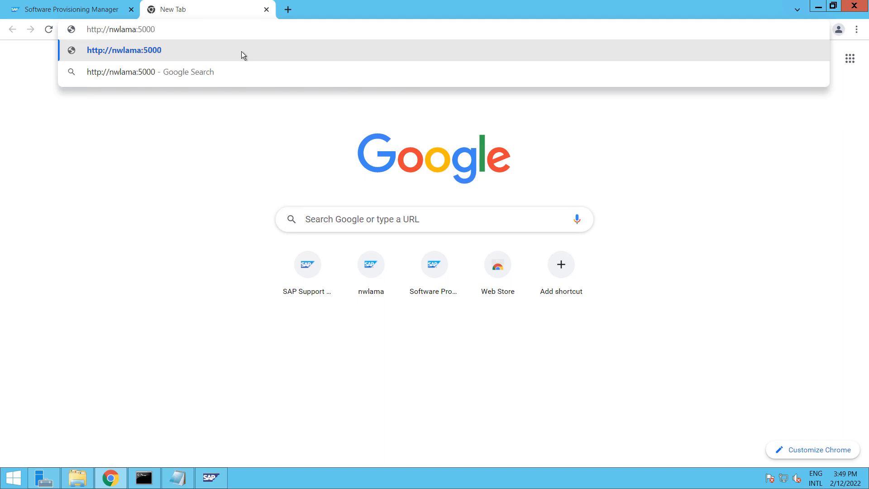
{"action": "key", "text": "BackSpace"}
{"action": "type", "text": "1"}
{"action": "key", "text": "BackSpace"}
{"action": "key", "text": "BackSpace"}
{"action": "type", "text": "000/nwa"}
{"action": "key", "text": "Return"}
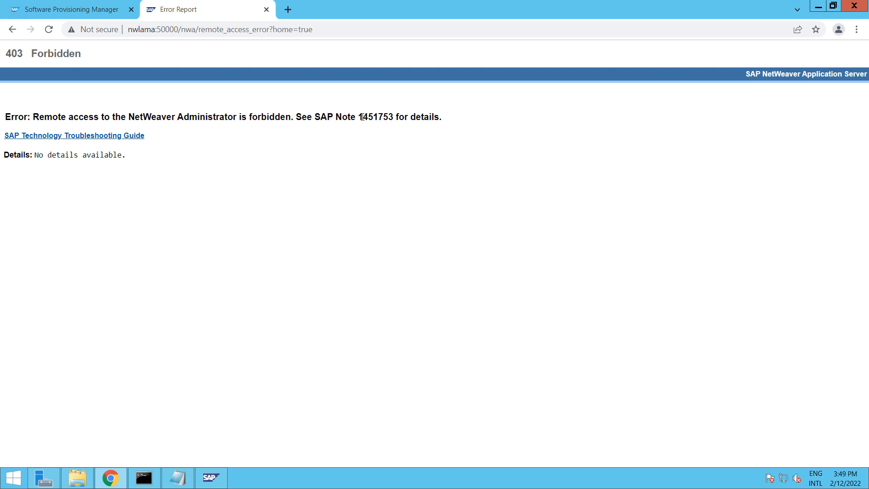
{"action": "left_click_drag", "start_coordinate": [358, 116], "coordinate": [394, 117]}
Search the web for note 1451753 and open the SAP blog about the error
{"action": "right_click", "coordinate": [375, 118]}
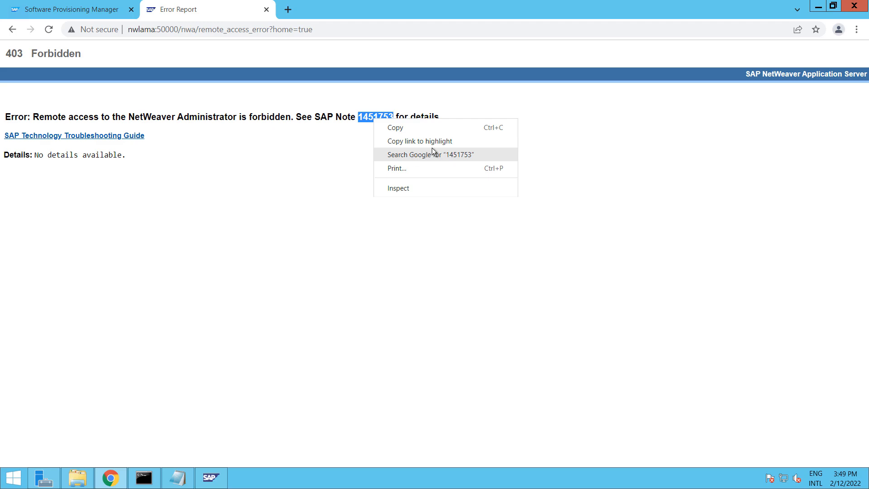
{"action": "left_click", "coordinate": [432, 151]}
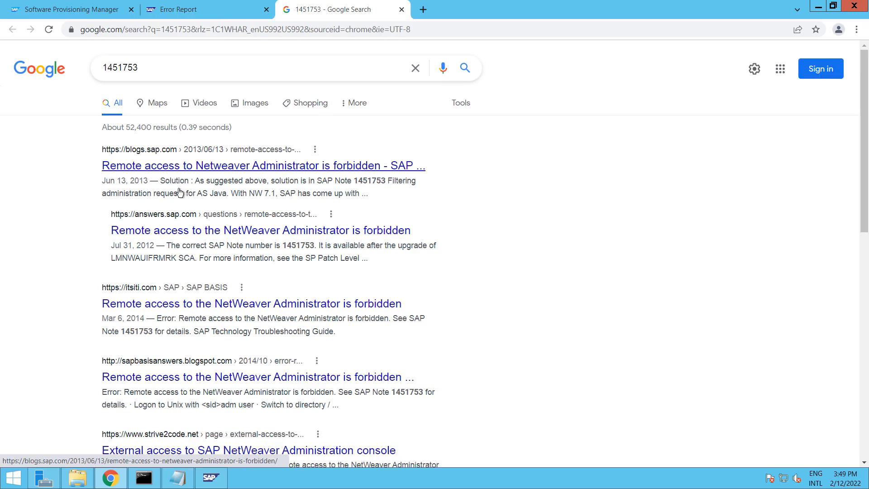
{"action": "left_click", "coordinate": [190, 166]}
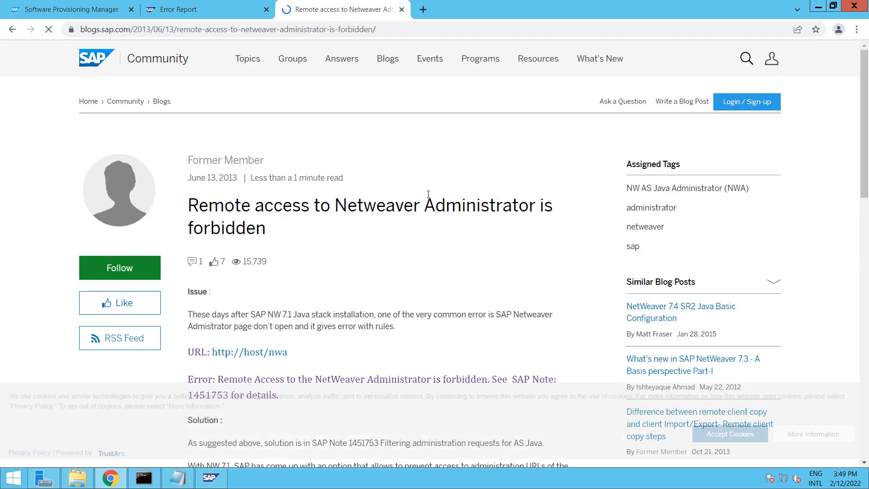
{"action": "scroll", "coordinate": [428, 194], "scroll_direction": "down", "scroll_amount": 6}
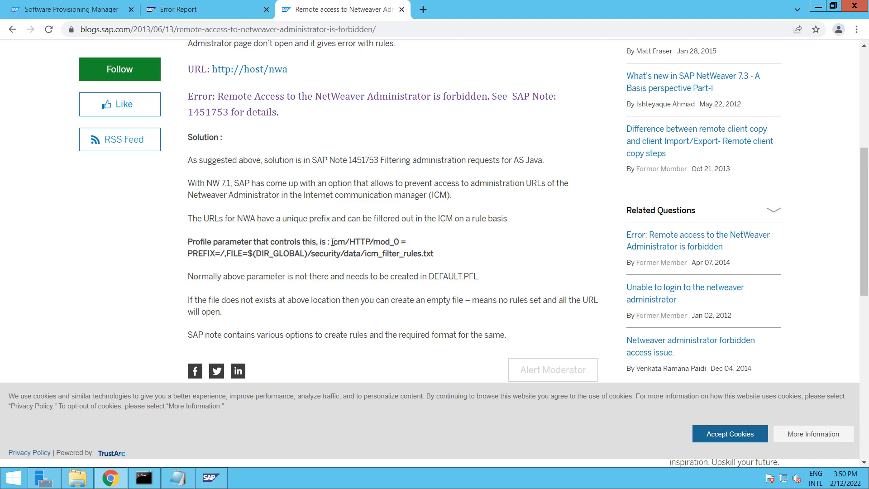
{"action": "left_click_drag", "start_coordinate": [413, 252], "coordinate": [434, 251]}
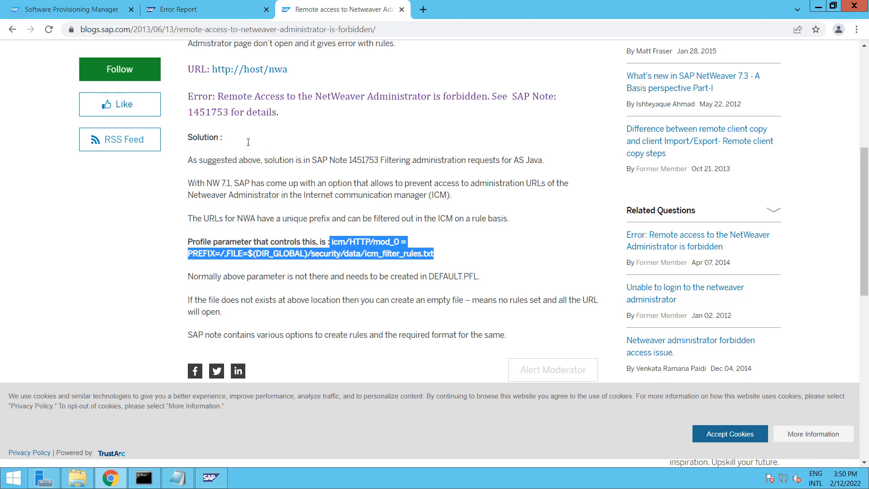
Search 1451753 again and copy the icm/HTTP/mod_0 parameter from the itsiti article
{"action": "double_click", "coordinate": [206, 111]}
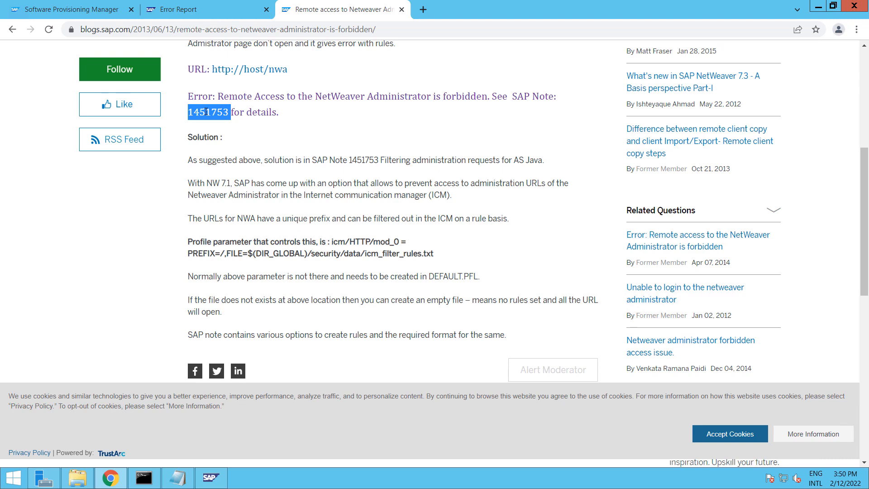
{"action": "right_click", "coordinate": [206, 111]}
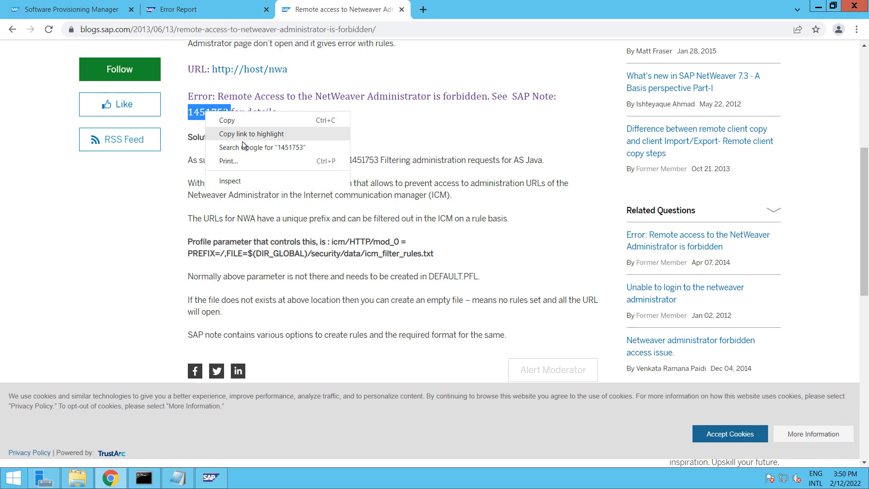
{"action": "left_click", "coordinate": [291, 149]}
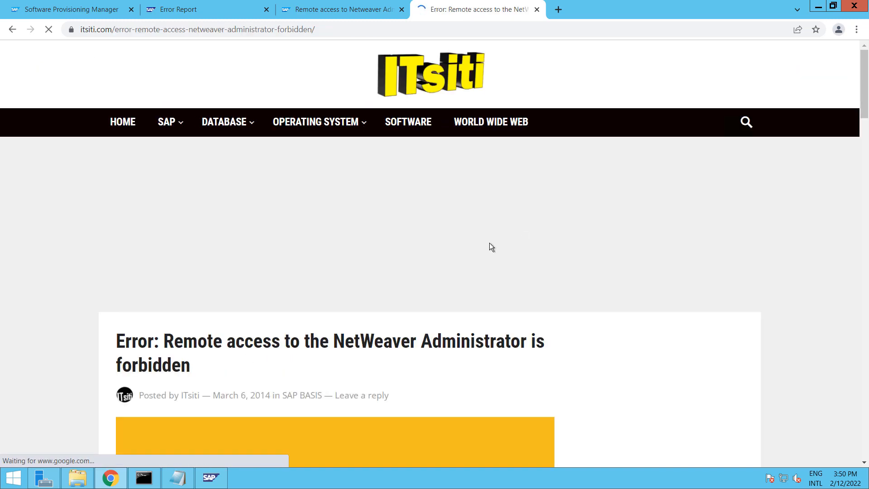
{"action": "scroll", "coordinate": [404, 232], "scroll_direction": "down", "scroll_amount": 5}
{"action": "scroll", "coordinate": [404, 233], "scroll_direction": "down", "scroll_amount": 7}
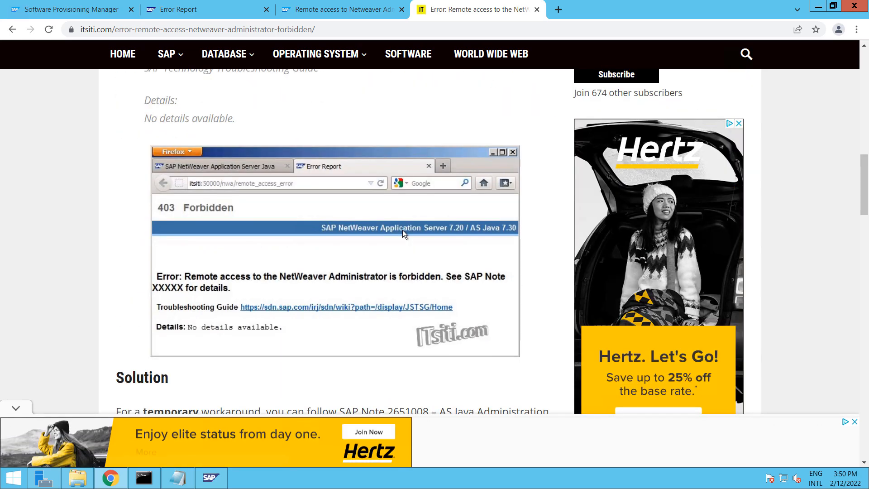
{"action": "scroll", "coordinate": [404, 234], "scroll_direction": "down", "scroll_amount": 2}
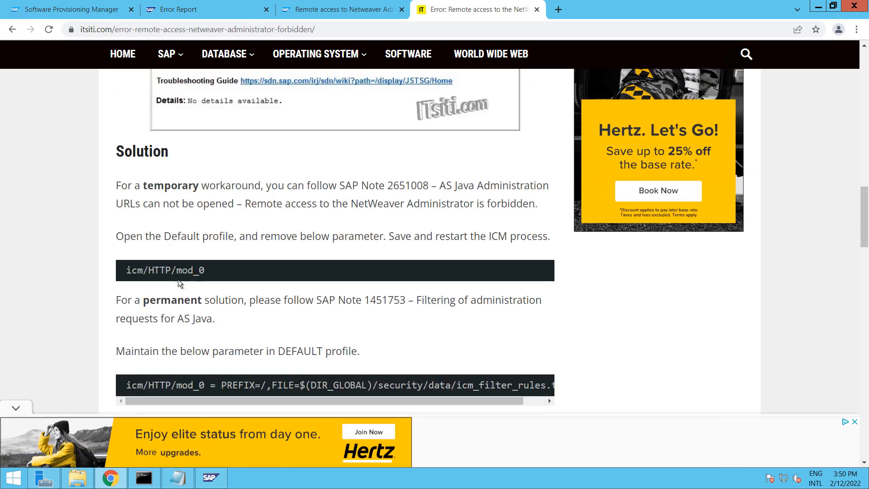
{"action": "left_click_drag", "start_coordinate": [125, 272], "coordinate": [205, 270]}
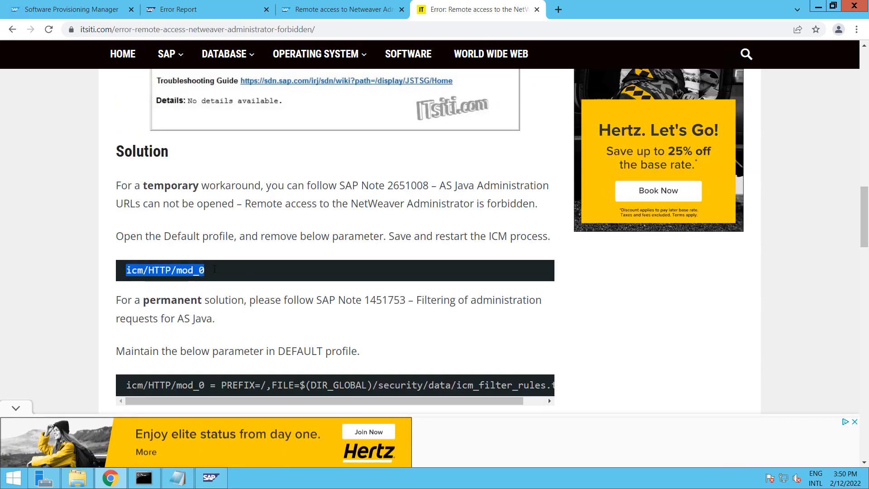
{"action": "right_click", "coordinate": [182, 270]}
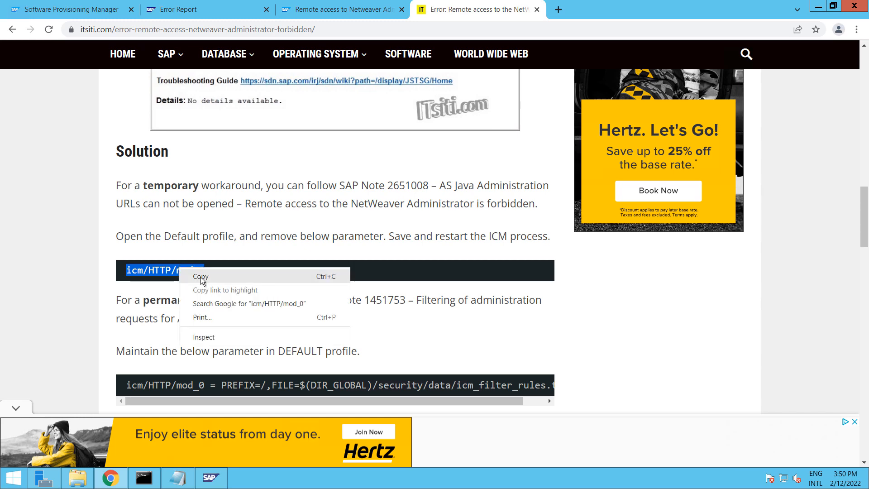
{"action": "left_click", "coordinate": [281, 276]}
Copy the full icm/HTTP/mod_0 = PREFIX=/,FILE=... filter-rules line
{"action": "scroll", "coordinate": [299, 276], "scroll_direction": "down", "scroll_amount": 1}
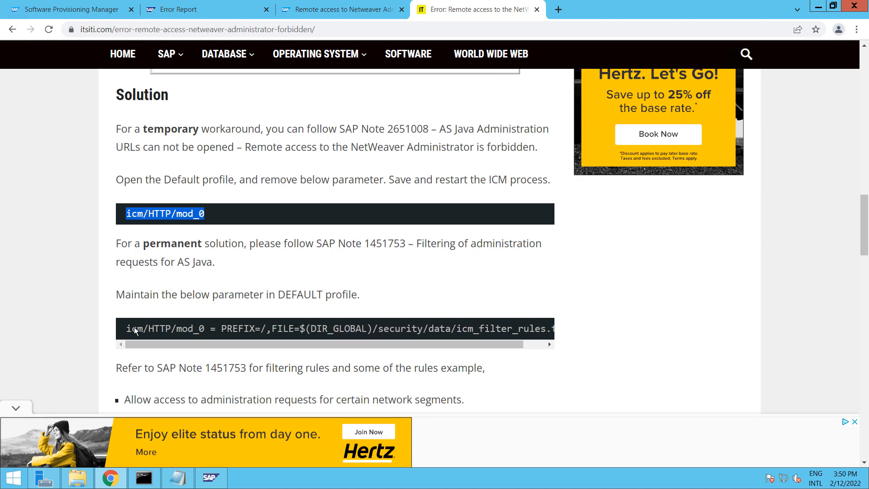
{"action": "left_click_drag", "start_coordinate": [126, 329], "coordinate": [610, 325]}
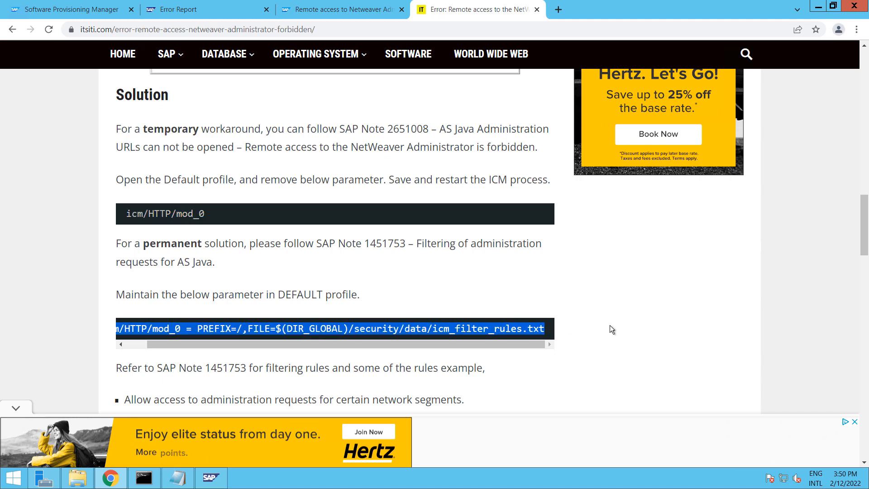
{"action": "right_click", "coordinate": [460, 331]}
{"action": "left_click", "coordinate": [493, 338]}
{"action": "left_click", "coordinate": [75, 480]}
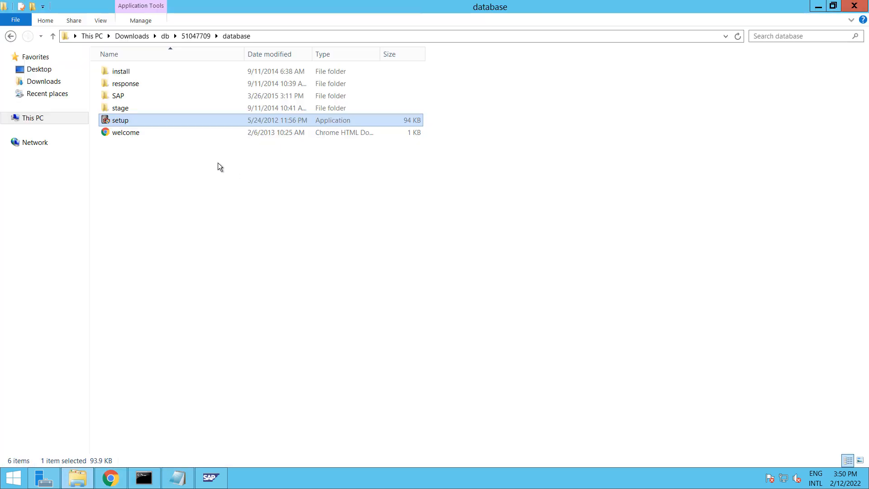
Browse This PC to D:\usr\sap and open the LMA folder, granting permanent access
{"action": "left_click", "coordinate": [42, 144]}
{"action": "left_click", "coordinate": [47, 122]}
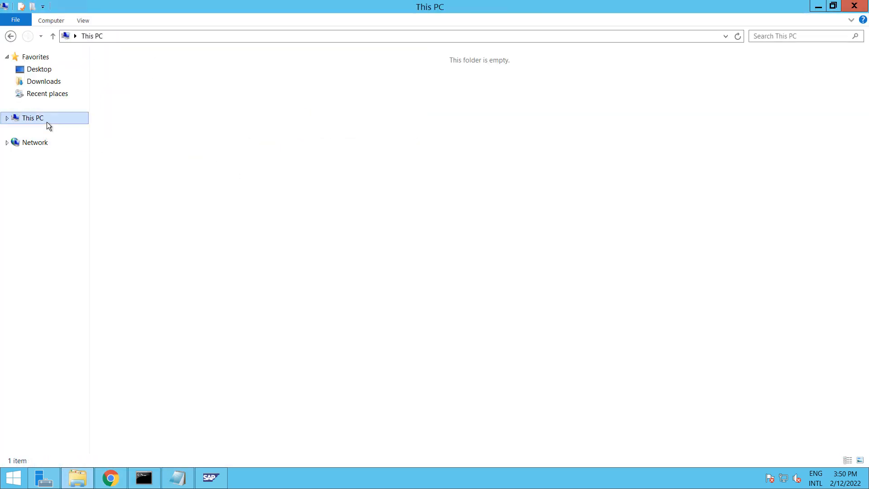
{"action": "double_click", "coordinate": [297, 159]}
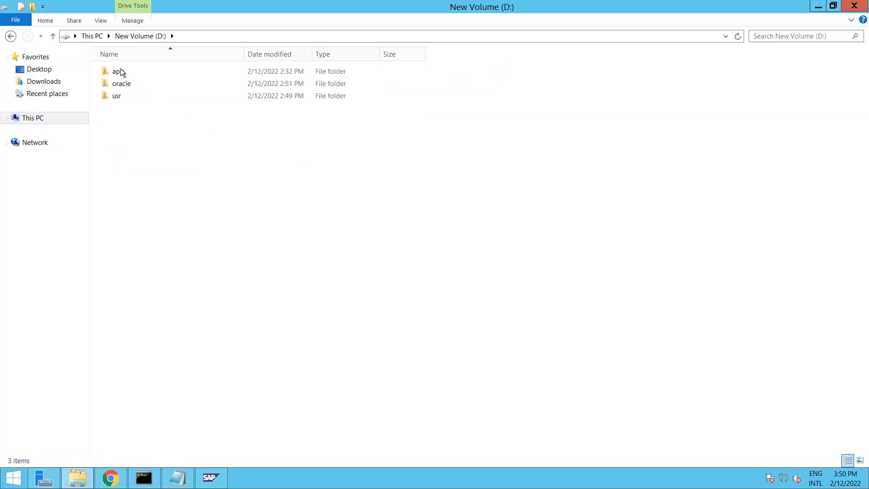
{"action": "double_click", "coordinate": [123, 95]}
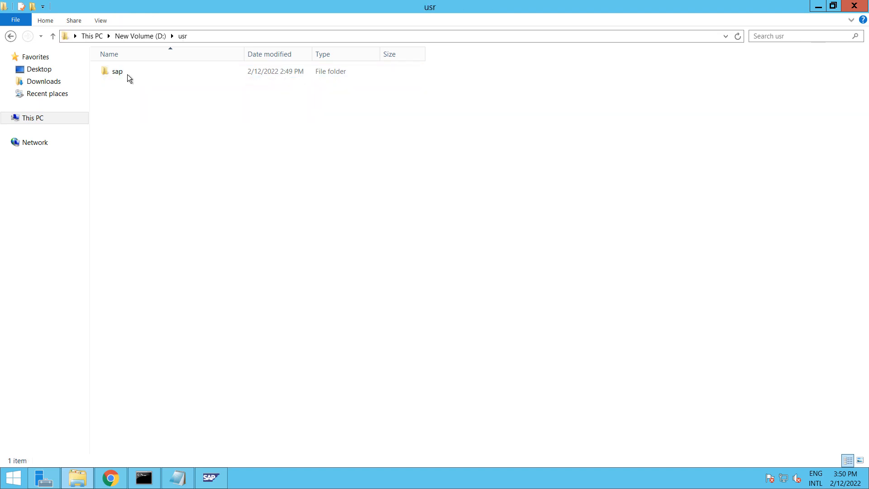
{"action": "double_click", "coordinate": [128, 74]}
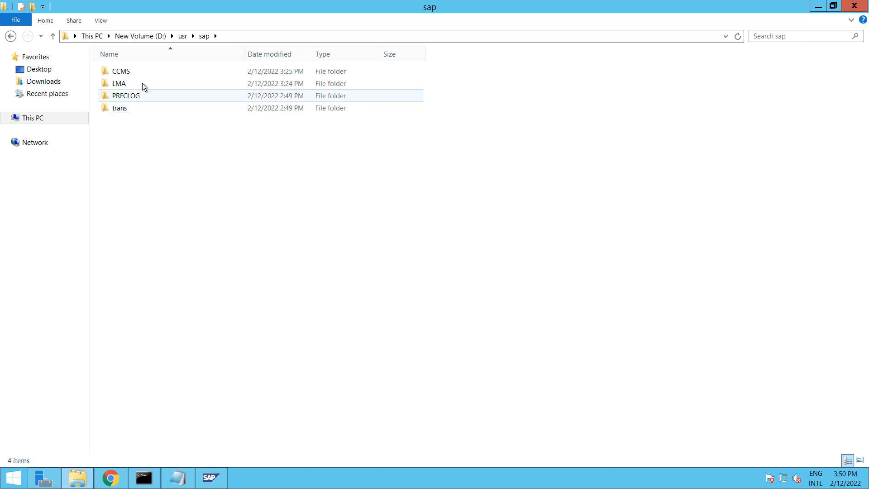
{"action": "double_click", "coordinate": [142, 83]}
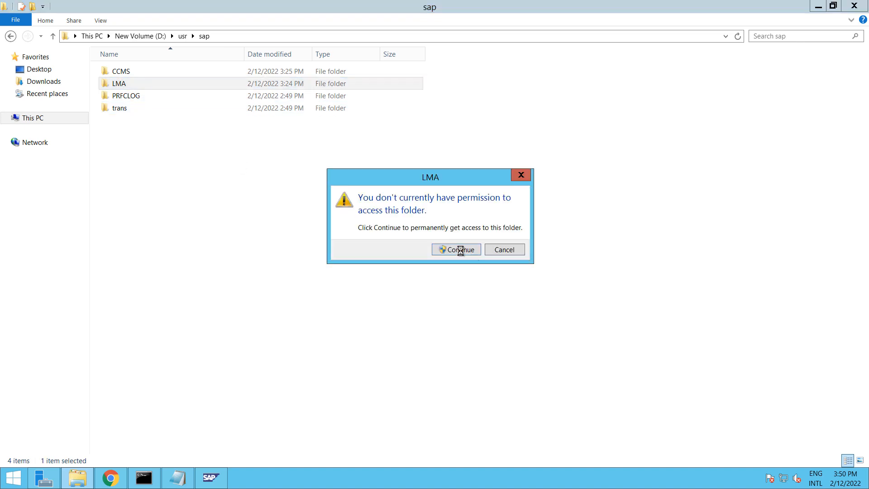
{"action": "key", "text": "Return"}
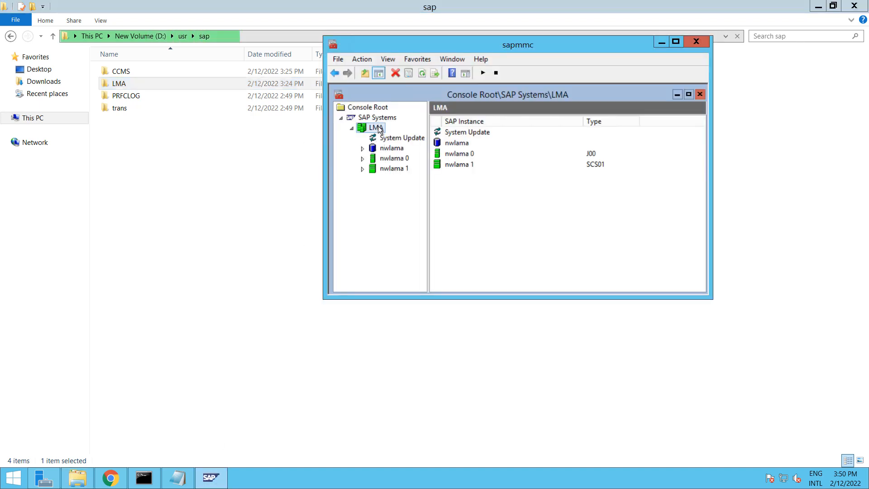
Stop the LMA system, confirming the shutdown and authenticating with the OS user's password
{"action": "right_click", "coordinate": [379, 129]}
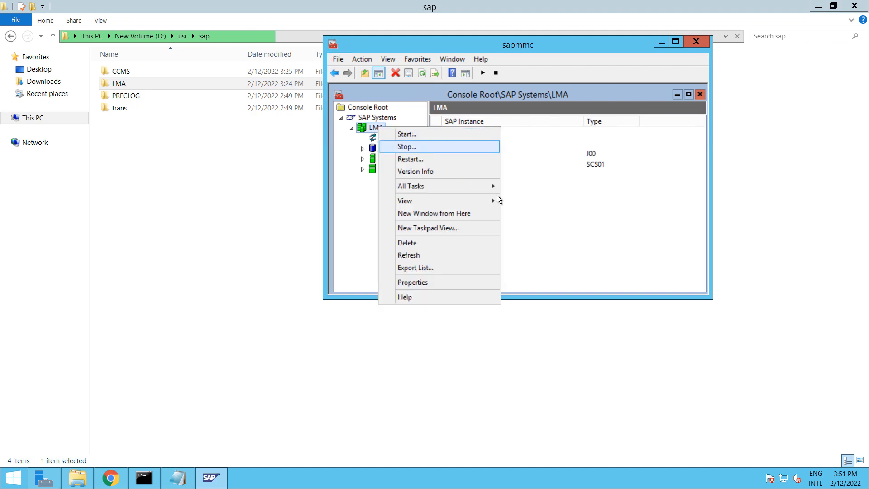
{"action": "left_click", "coordinate": [426, 147]}
{"action": "left_click", "coordinate": [480, 296]}
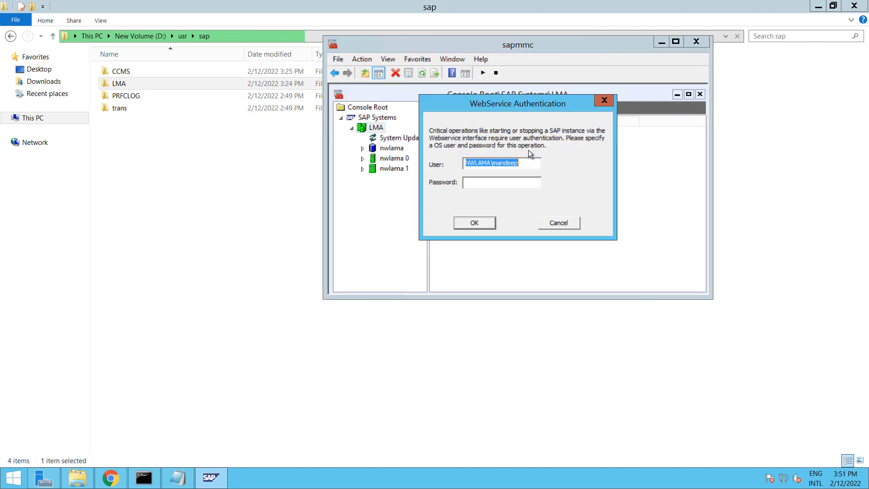
{"action": "left_click", "coordinate": [487, 183]}
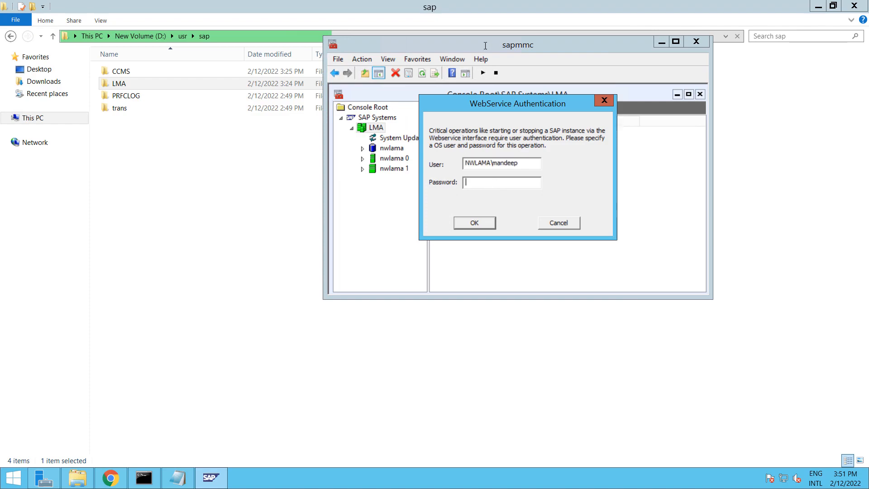
{"action": "left_click", "coordinate": [429, 8]}
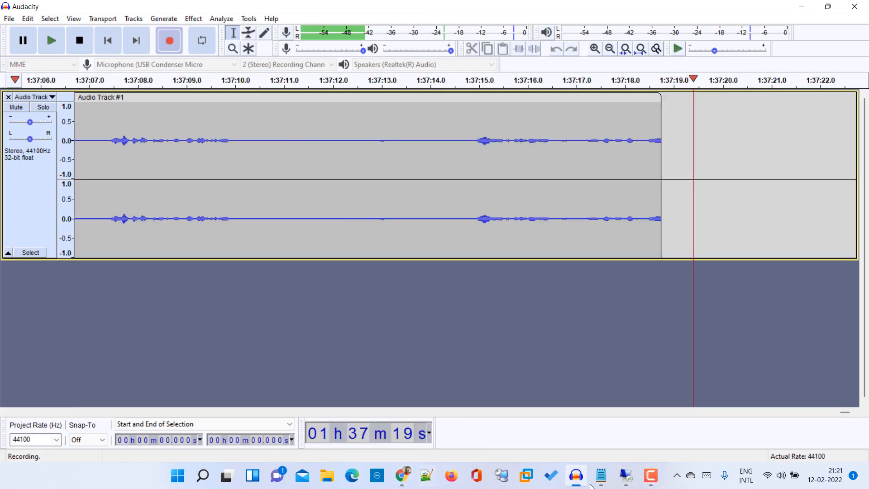
{"action": "left_click", "coordinate": [601, 475]}
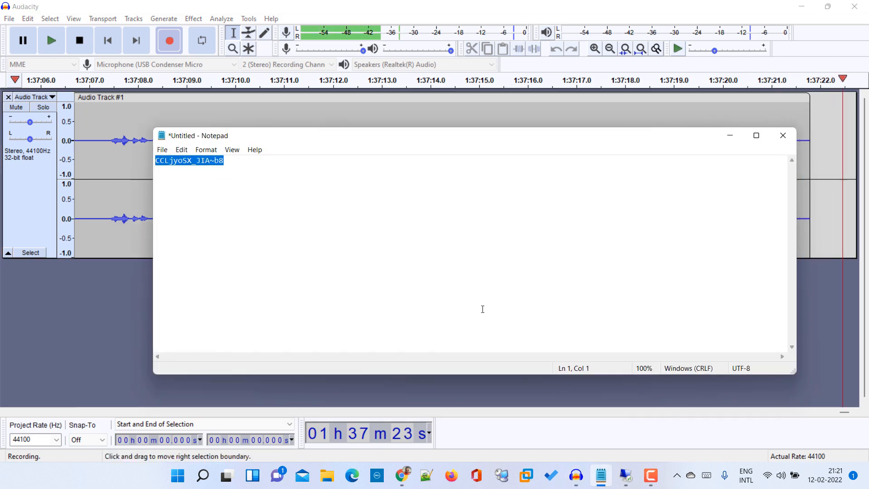
{"action": "left_click", "coordinate": [626, 475]}
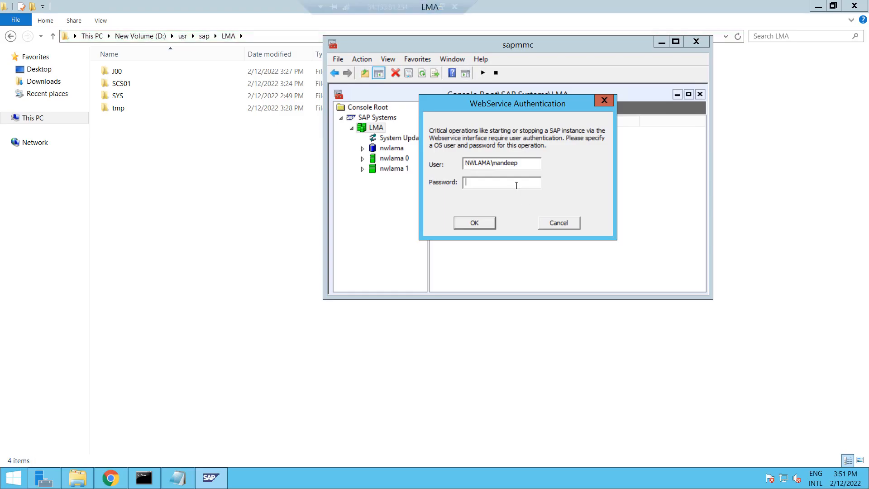
{"action": "key", "text": "ctrl+v"}
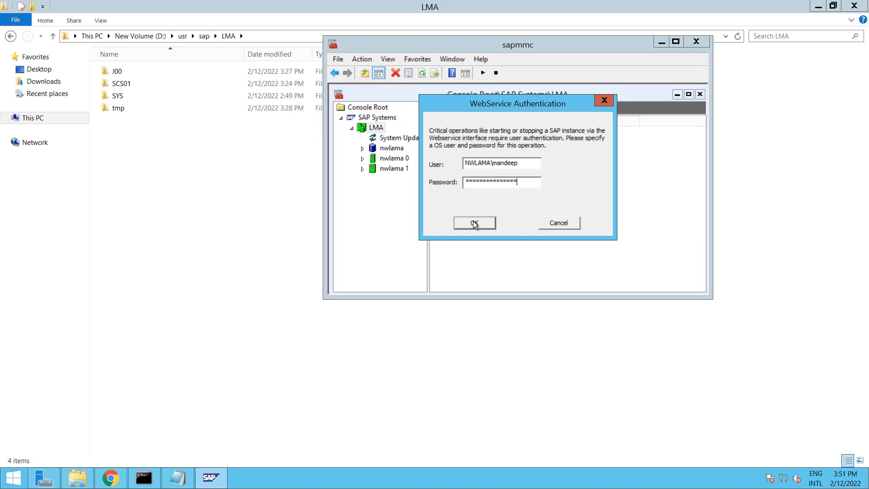
{"action": "left_click", "coordinate": [474, 223]}
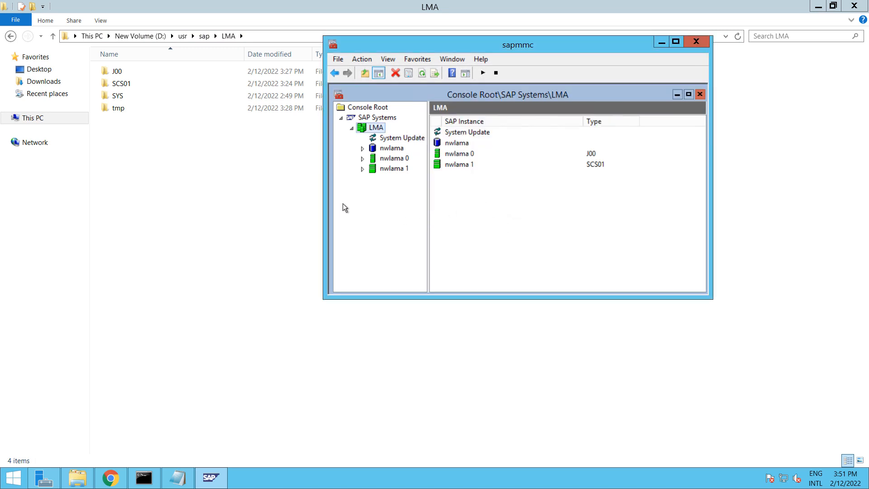
Go to D:\usr\sap\LMA\SYS\profile and choose an app on this PC to open DEFAULT.PFL
{"action": "left_click", "coordinate": [135, 107]}
{"action": "double_click", "coordinate": [139, 94]}
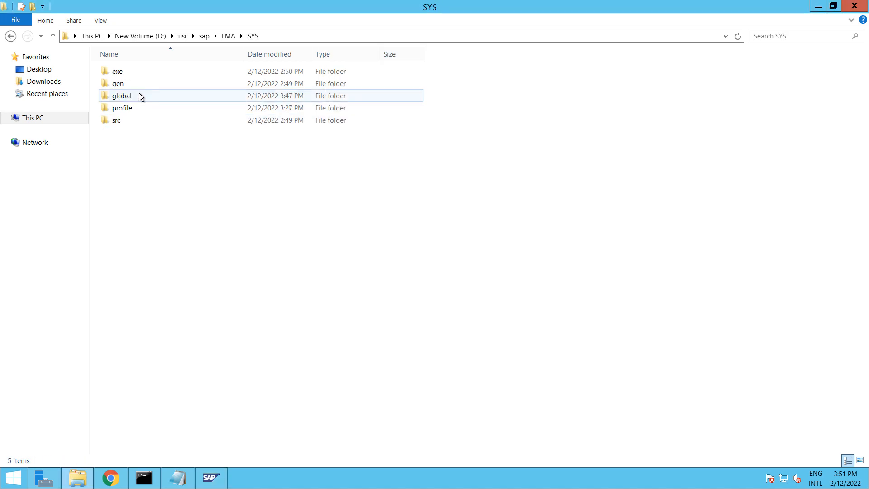
{"action": "double_click", "coordinate": [138, 108]}
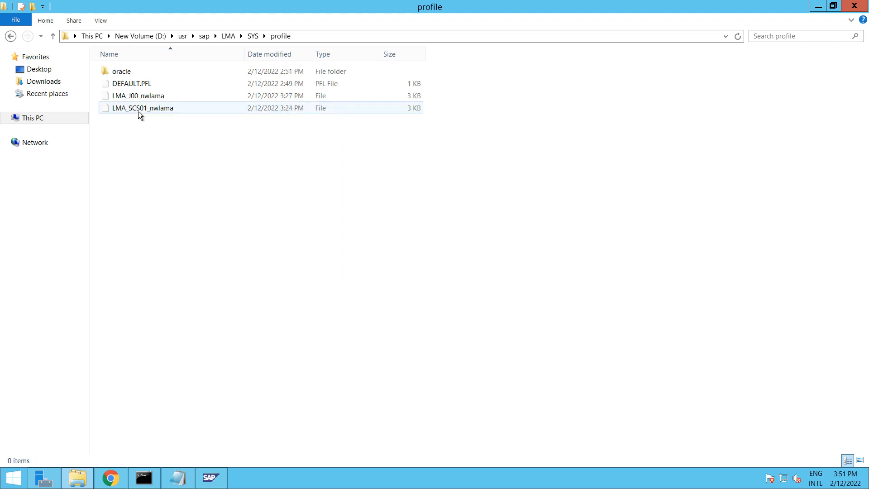
{"action": "right_click", "coordinate": [138, 86]}
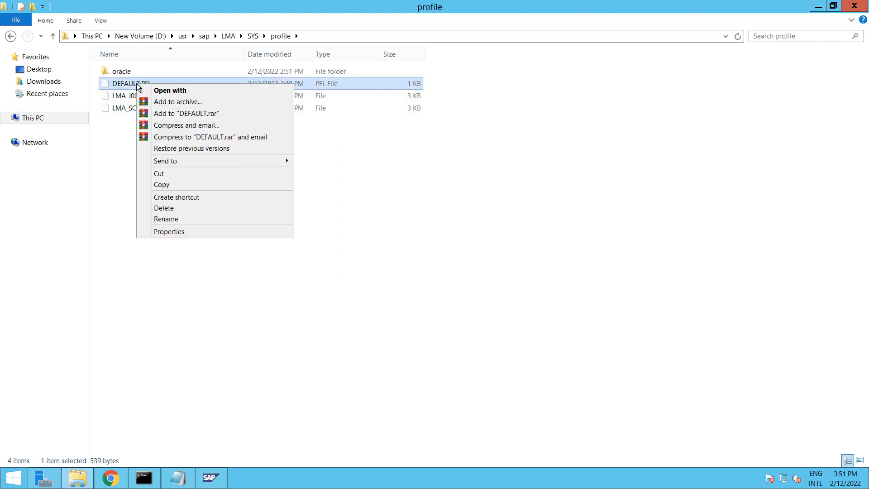
{"action": "left_click", "coordinate": [171, 90]}
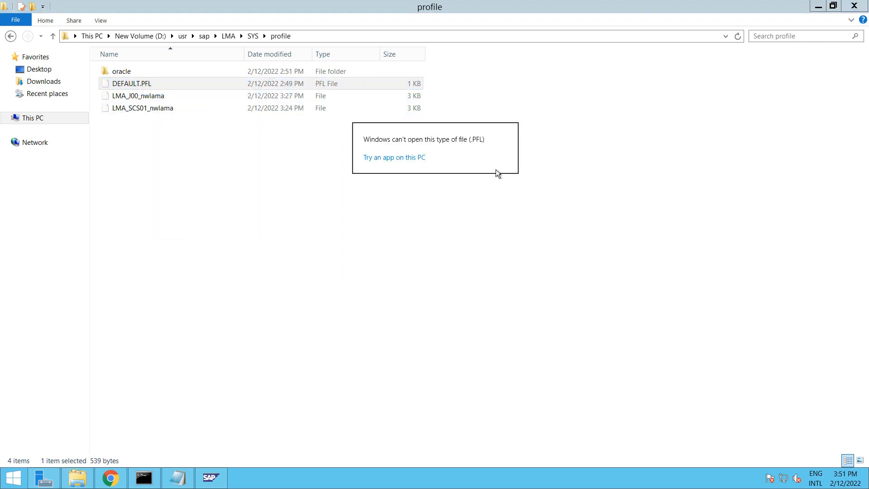
{"action": "left_click", "coordinate": [379, 156]}
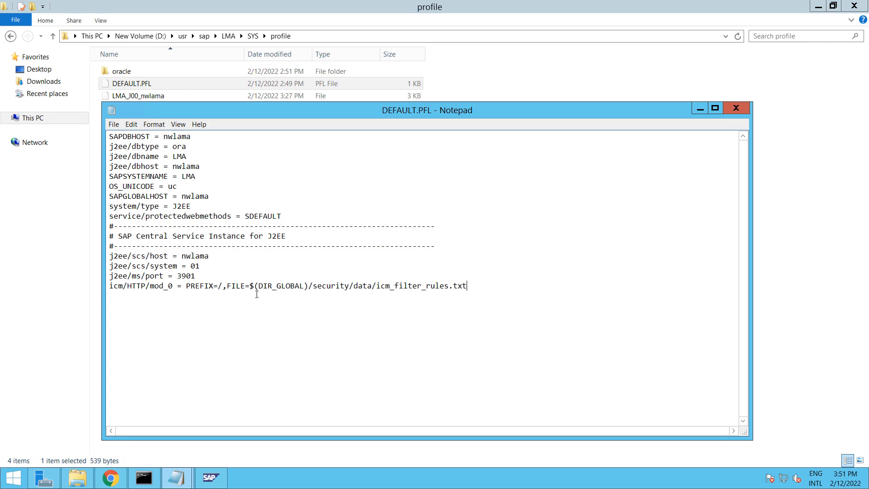
Compare the icm/HTTP/mod_0 text in the itsiti article with the DEFAULT.PFL open in Notepad
{"action": "left_click", "coordinate": [121, 481]}
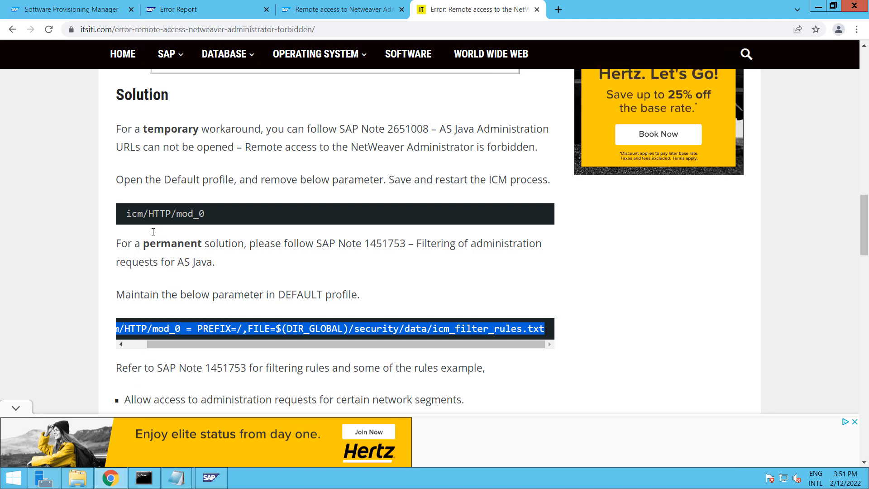
{"action": "left_click_drag", "start_coordinate": [234, 228], "coordinate": [125, 214]}
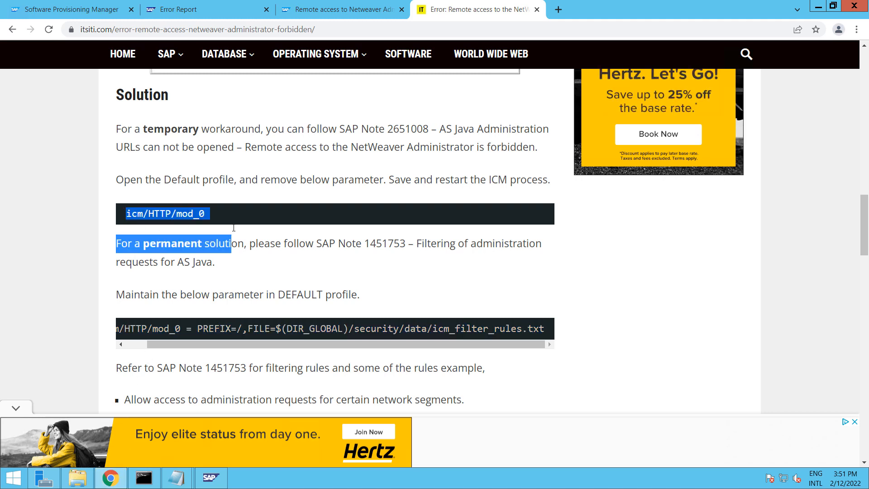
{"action": "left_click", "coordinate": [229, 206]}
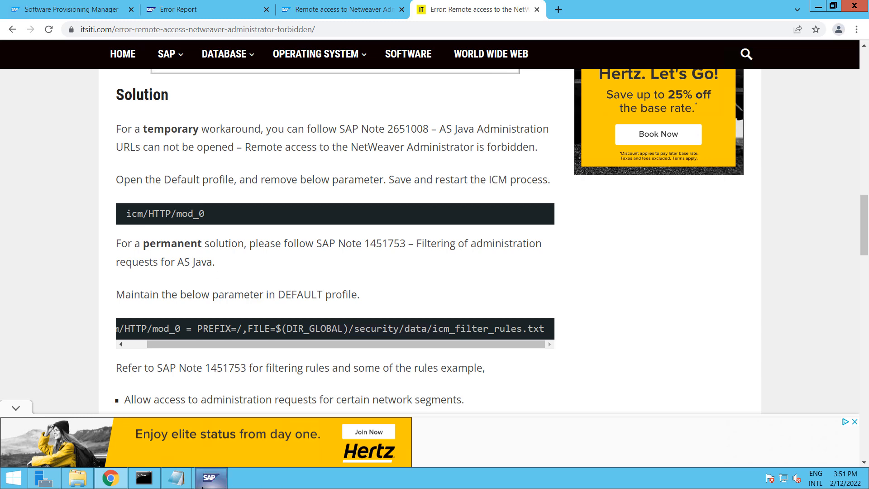
{"action": "mouse_move", "coordinate": [177, 475]}
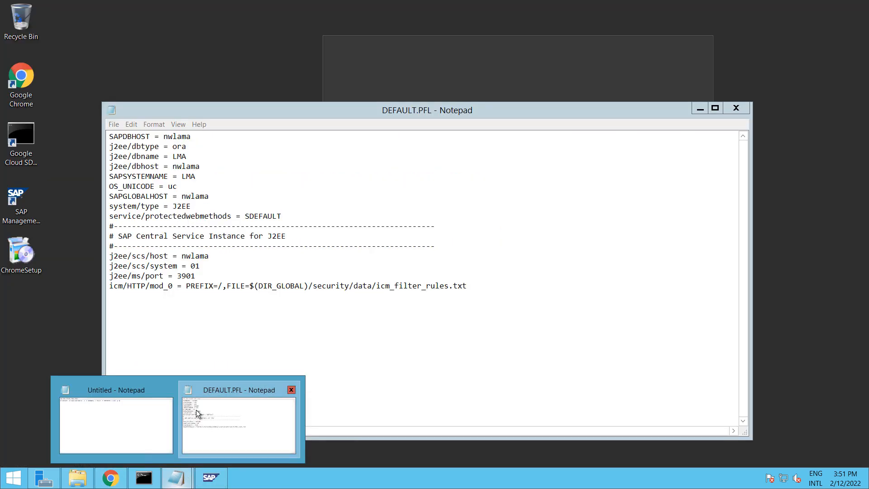
{"action": "left_click", "coordinate": [198, 413]}
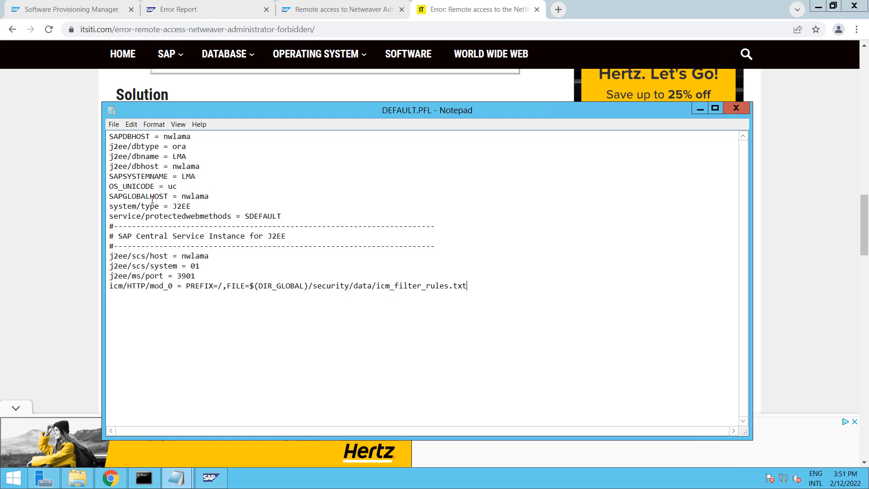
{"action": "left_click", "coordinate": [185, 478]}
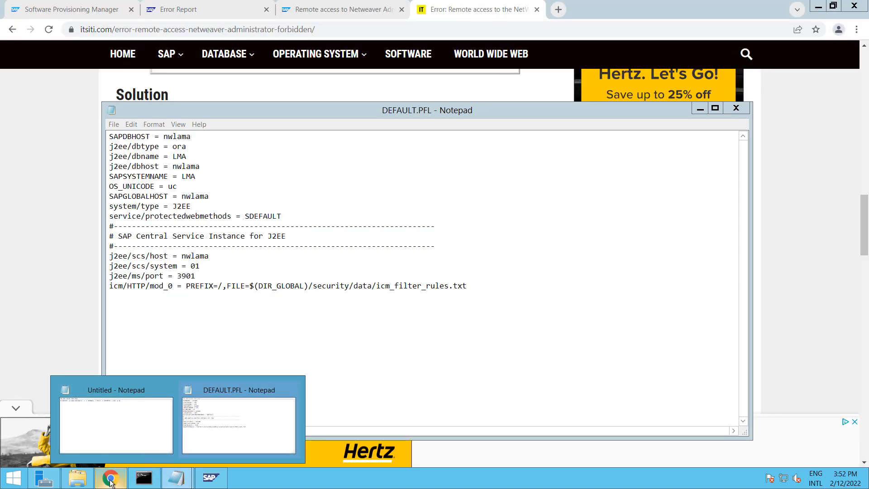
{"action": "left_click", "coordinate": [111, 478]}
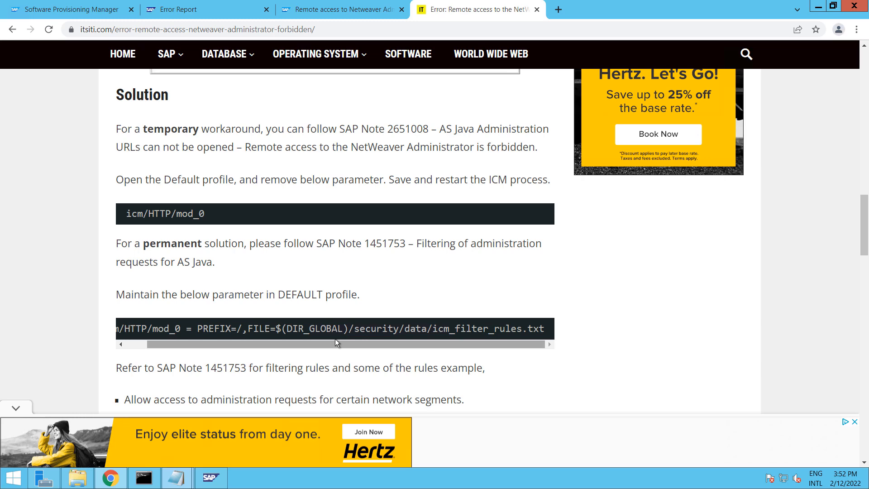
Select the whole icm/HTTP/mod_0 = PREFIX=/,FILE=$(DIR_GLOBAL)/security/data/icm_filter_rules.txt line
{"action": "scroll", "coordinate": [265, 319], "scroll_direction": "down", "scroll_amount": 1}
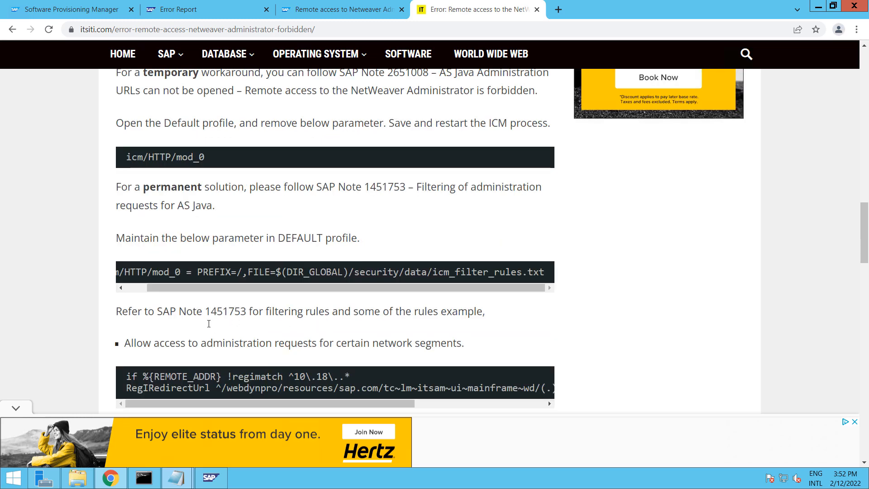
{"action": "scroll", "coordinate": [209, 323], "scroll_direction": "down", "scroll_amount": 1}
{"action": "scroll", "coordinate": [407, 320], "scroll_direction": "down", "scroll_amount": 1}
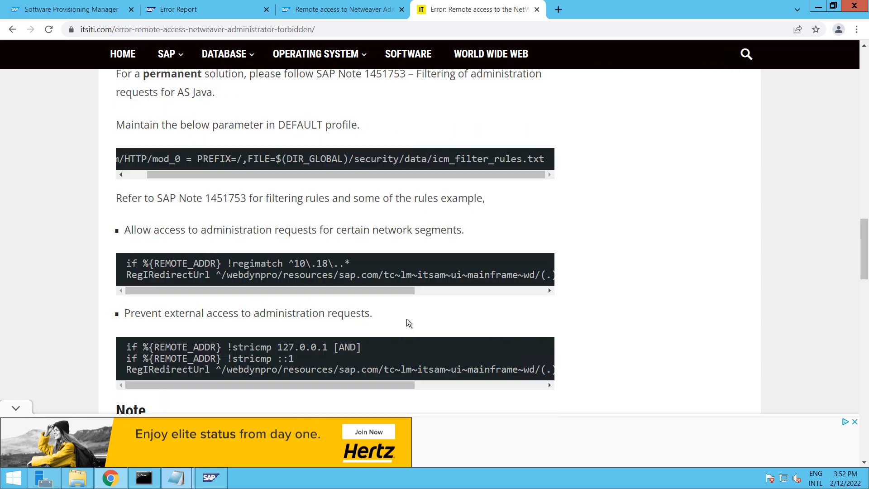
{"action": "scroll", "coordinate": [406, 318], "scroll_direction": "down", "scroll_amount": 1}
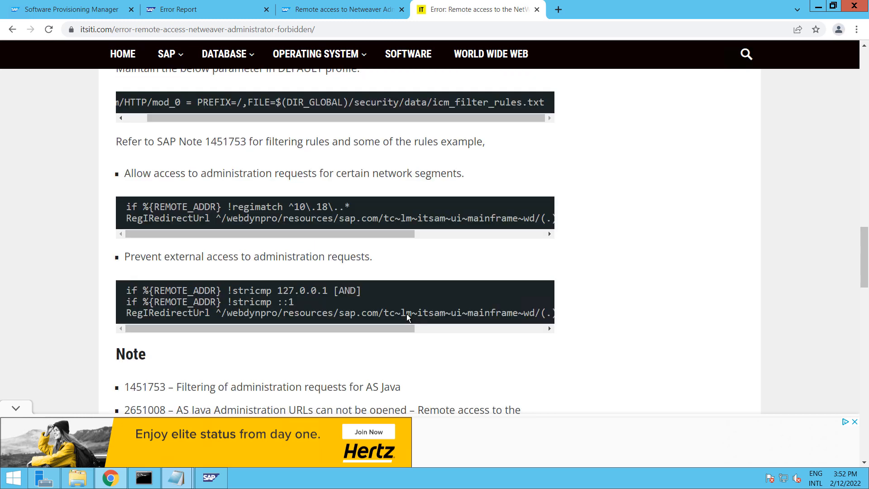
{"action": "scroll", "coordinate": [319, 247], "scroll_direction": "up", "scroll_amount": 3}
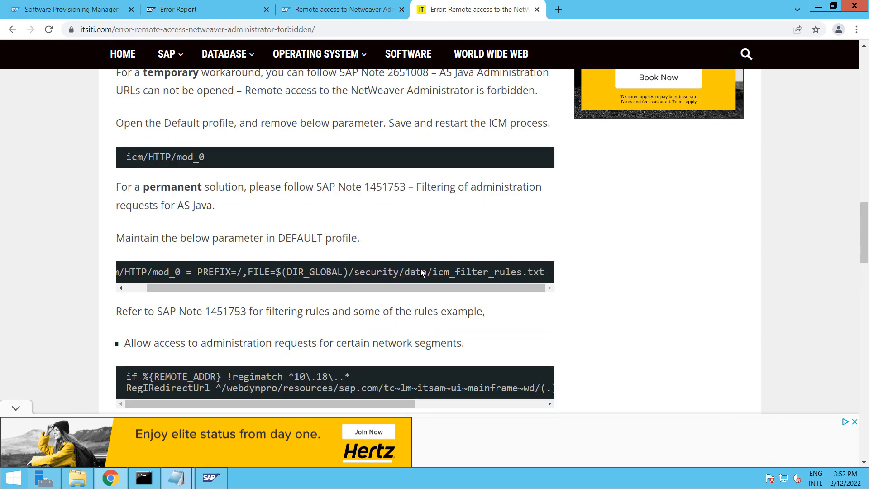
{"action": "left_click_drag", "start_coordinate": [545, 272], "coordinate": [1, 289]}
{"action": "key", "text": "ctrl+c"}
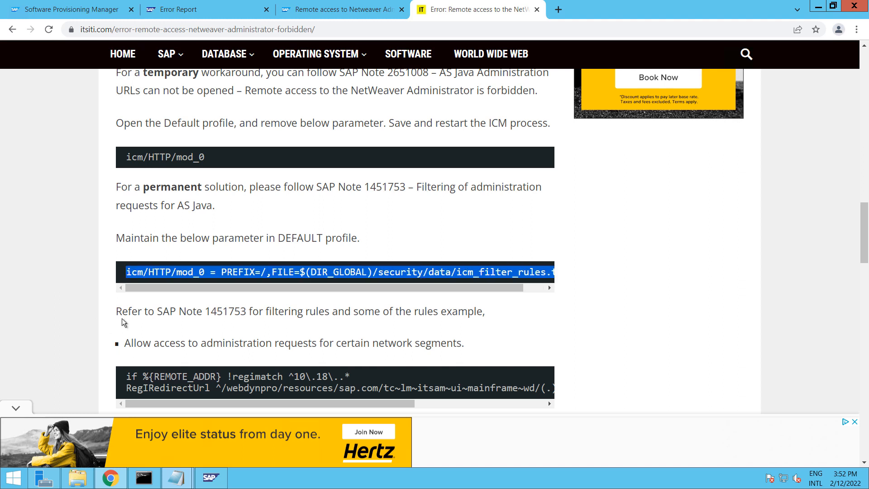
Paste the filter-rules line into DEFAULT.PFL, then close Notepad without saving
{"action": "left_click", "coordinate": [181, 477]}
{"action": "left_click", "coordinate": [293, 378]}
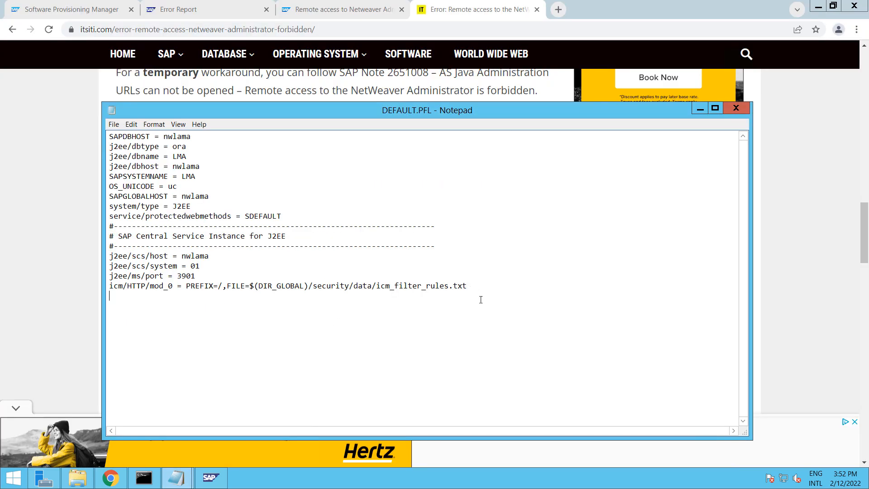
{"action": "key", "text": "ctrl+v"}
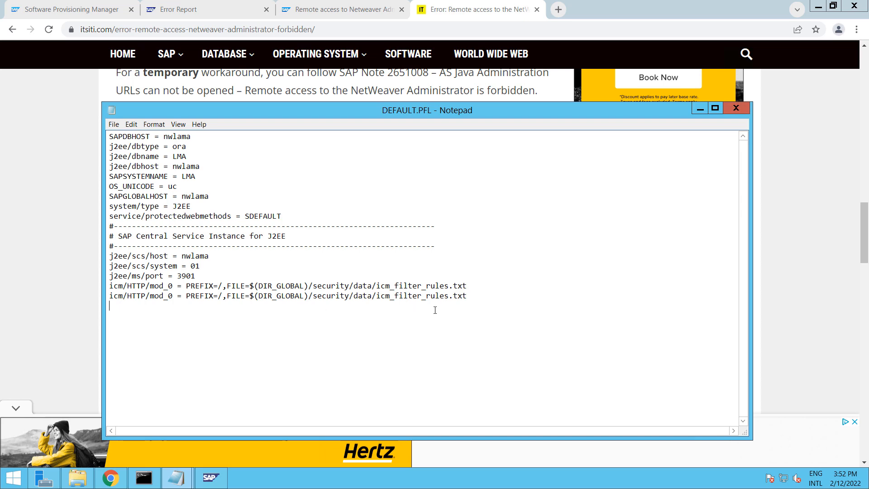
{"action": "left_click", "coordinate": [737, 108]}
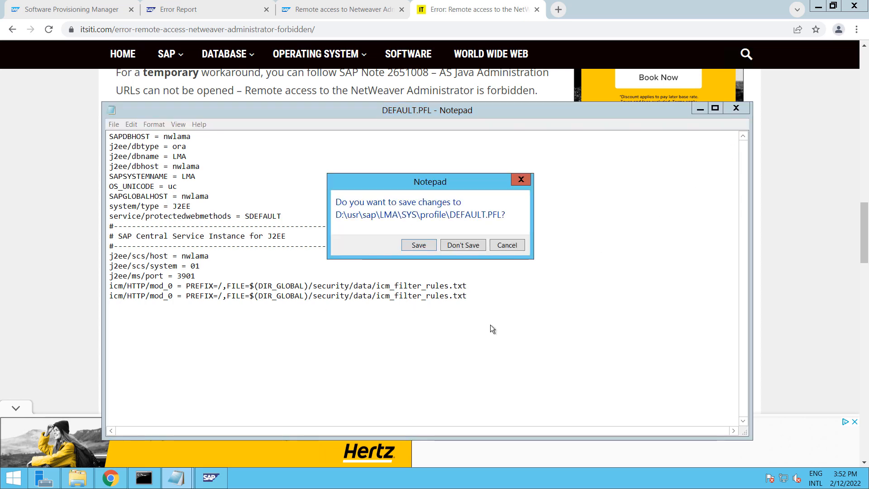
{"action": "left_click", "coordinate": [460, 244]}
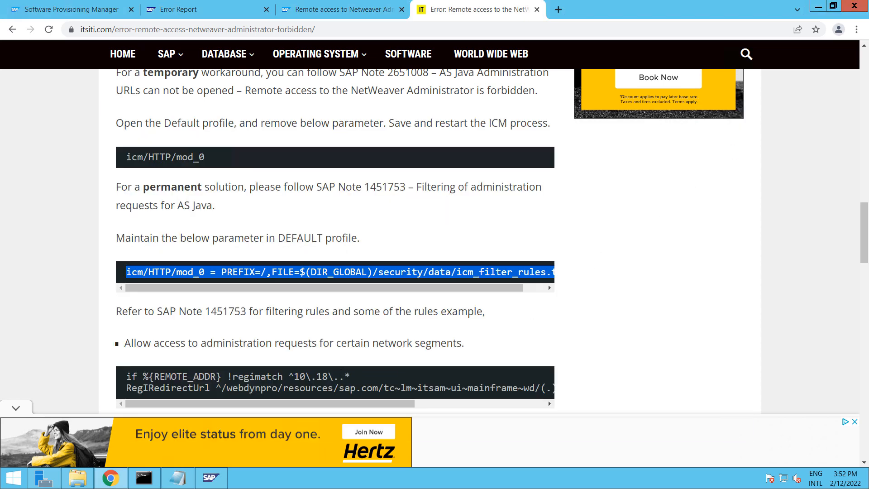
{"action": "left_click", "coordinate": [210, 481]}
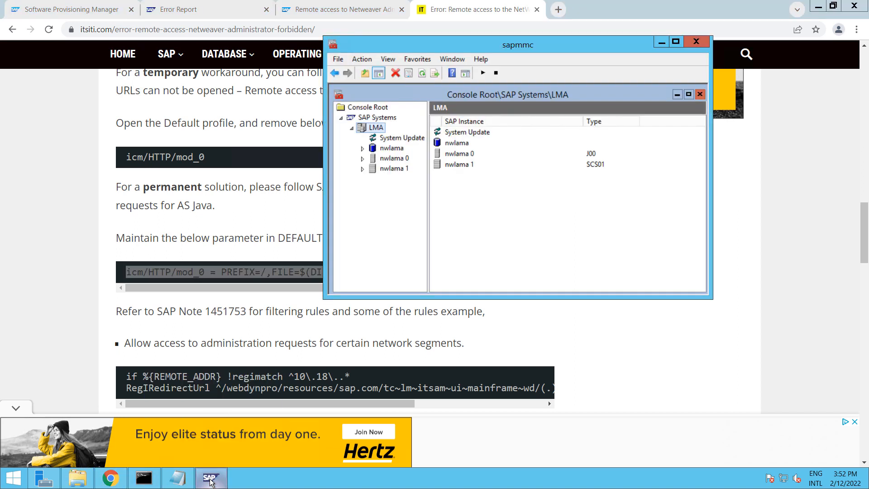
Start the LMA system from its SAP Management Console menu, then bring Chrome back to the front
{"action": "right_click", "coordinate": [380, 130]}
{"action": "left_click", "coordinate": [414, 138]}
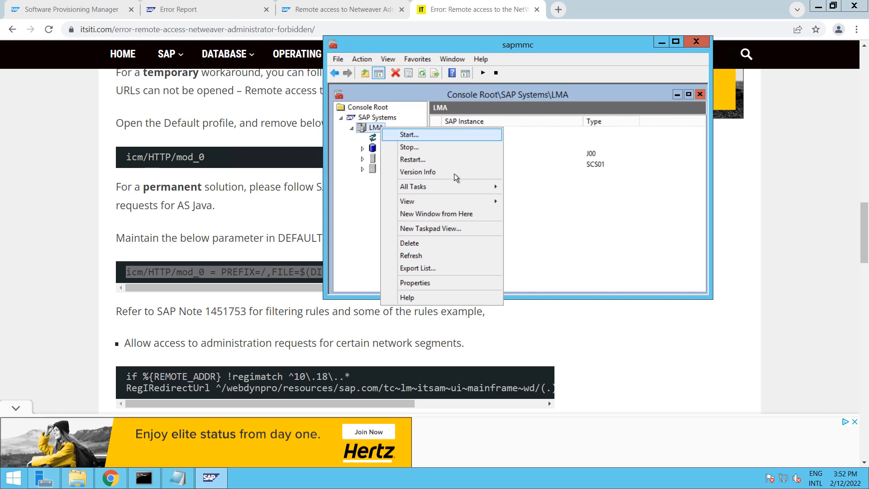
{"action": "left_click", "coordinate": [485, 200]}
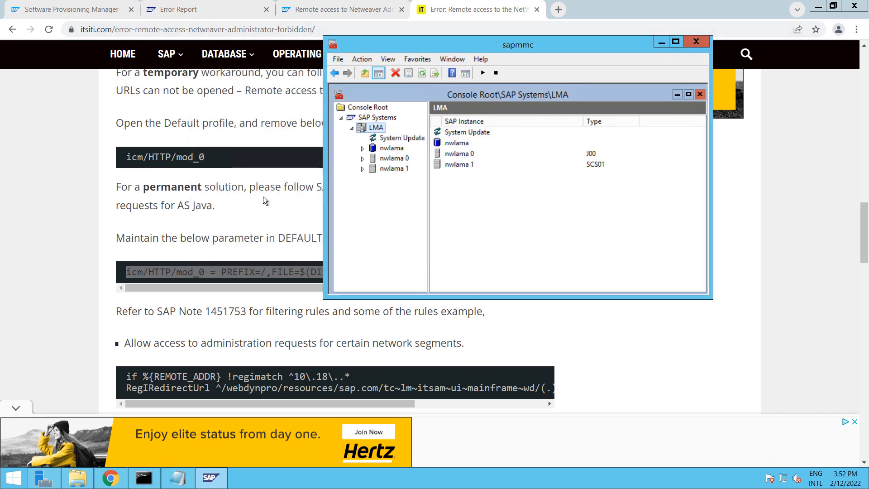
{"action": "left_click", "coordinate": [572, 356]}
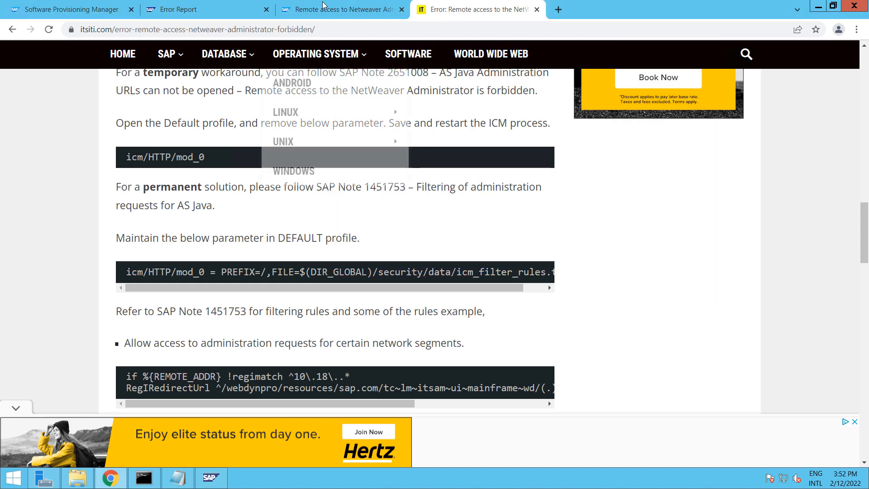
Return from the SAP blog to the Google results and select note number 1451753
{"action": "left_click", "coordinate": [317, 9]}
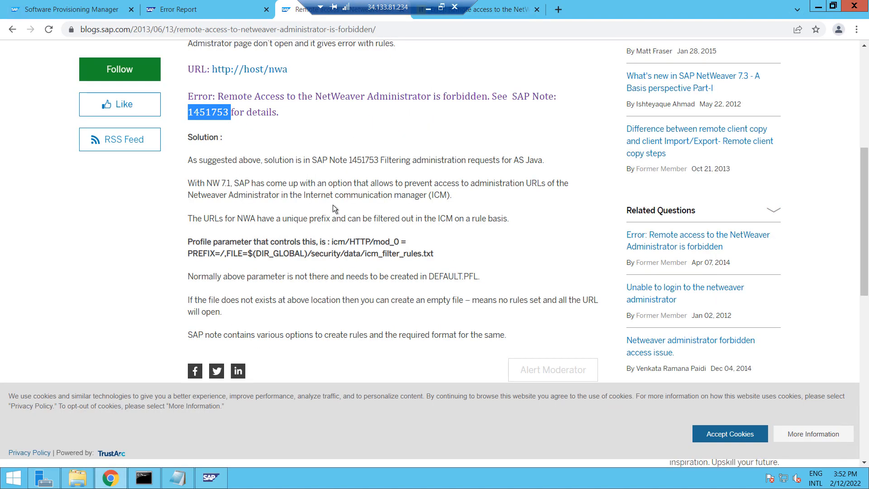
{"action": "left_click", "coordinate": [11, 31]}
{"action": "scroll", "coordinate": [436, 249], "scroll_direction": "down", "scroll_amount": 2}
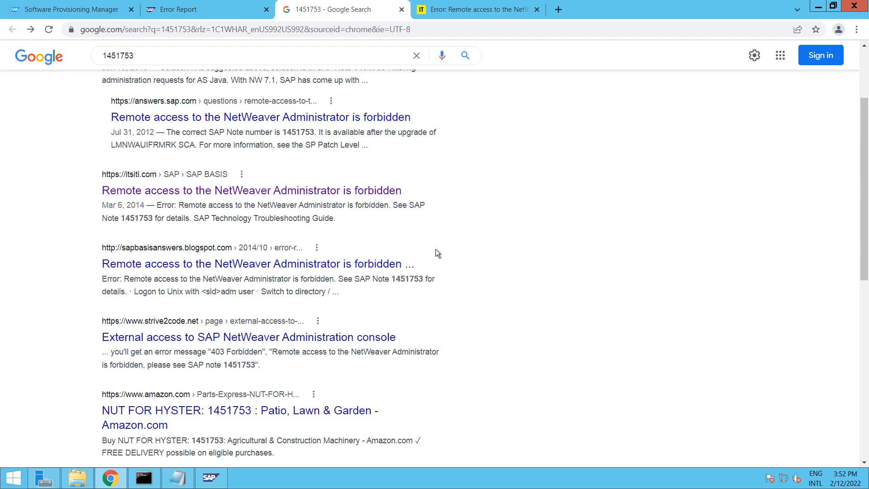
{"action": "scroll", "coordinate": [435, 250], "scroll_direction": "up", "scroll_amount": 2}
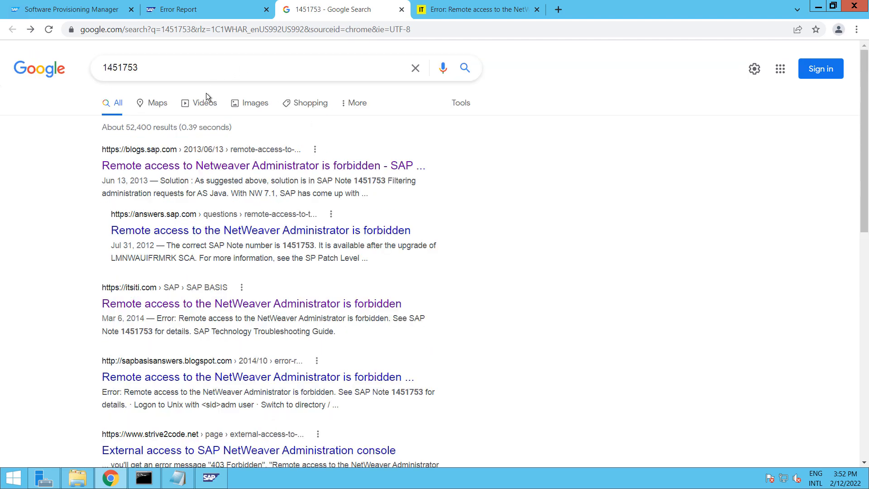
{"action": "left_click_drag", "start_coordinate": [150, 68], "coordinate": [92, 72]}
{"action": "key", "text": "ctrl+c"}
Open support.sap.com in a new tab and paste 1451753 into its SAP Note search
{"action": "left_click", "coordinate": [560, 10]}
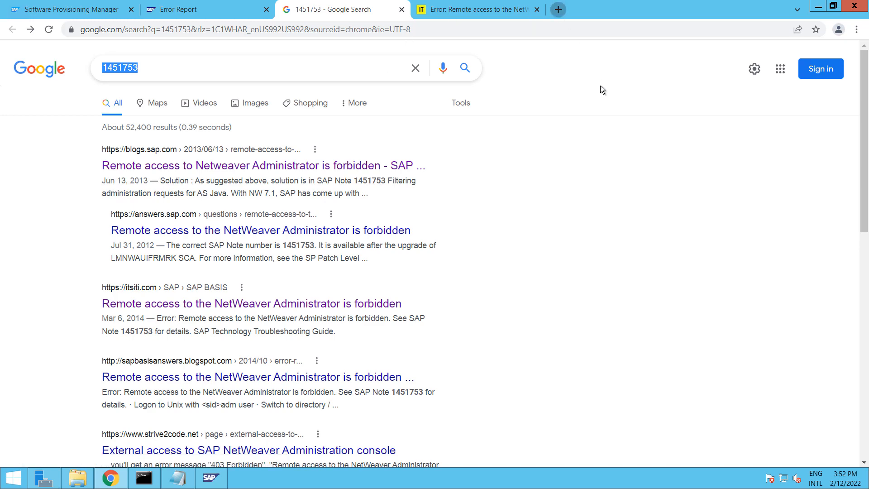
{"action": "type", "text": "support."}
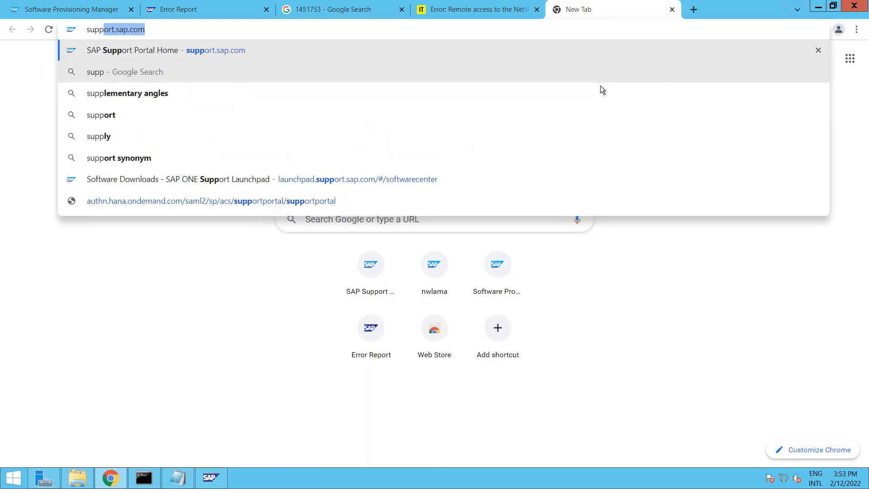
{"action": "type", "text": "sap.com"}
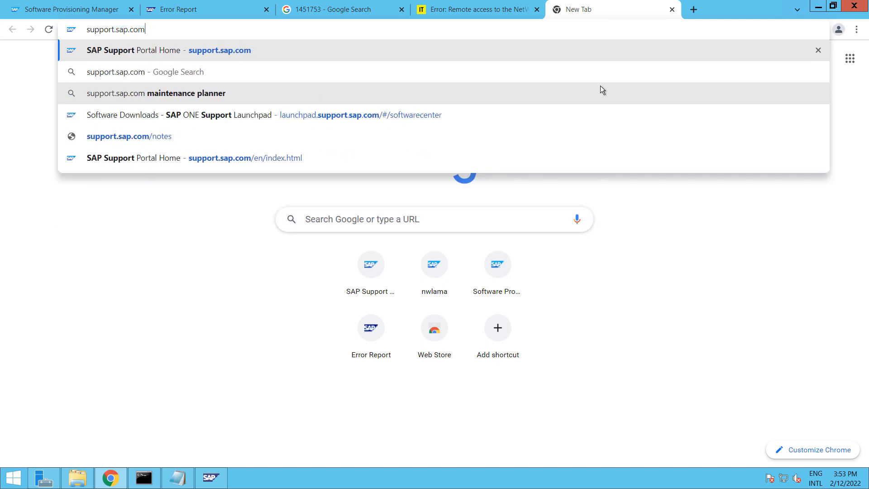
{"action": "key", "text": "Return"}
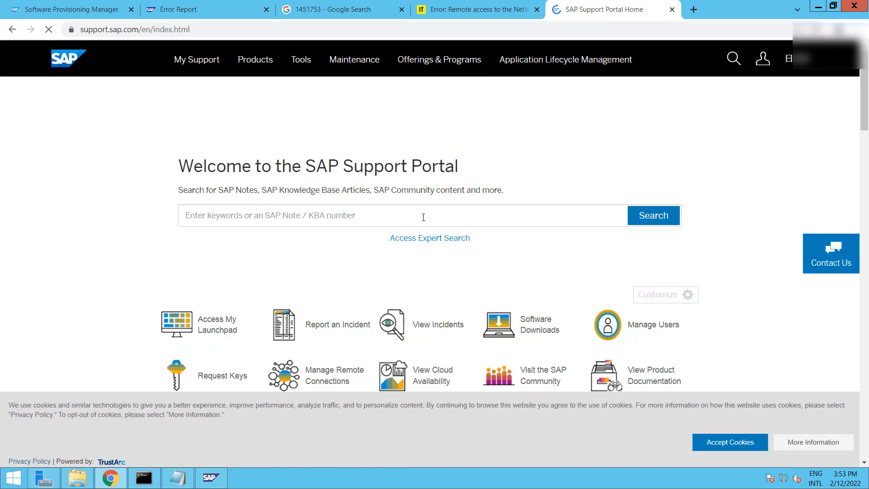
{"action": "left_click", "coordinate": [423, 217]}
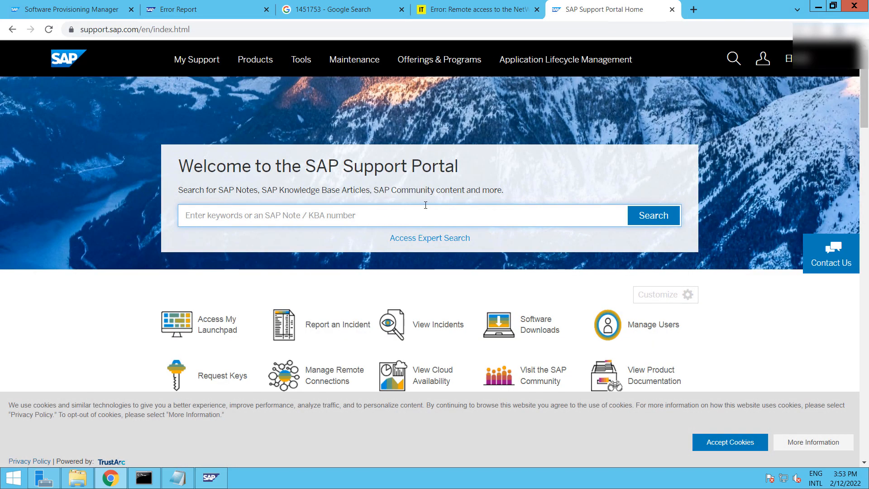
{"action": "key", "text": "ctrl+v"}
Search the portal for note 1451753 and scroll through the note
{"action": "left_click", "coordinate": [651, 215]}
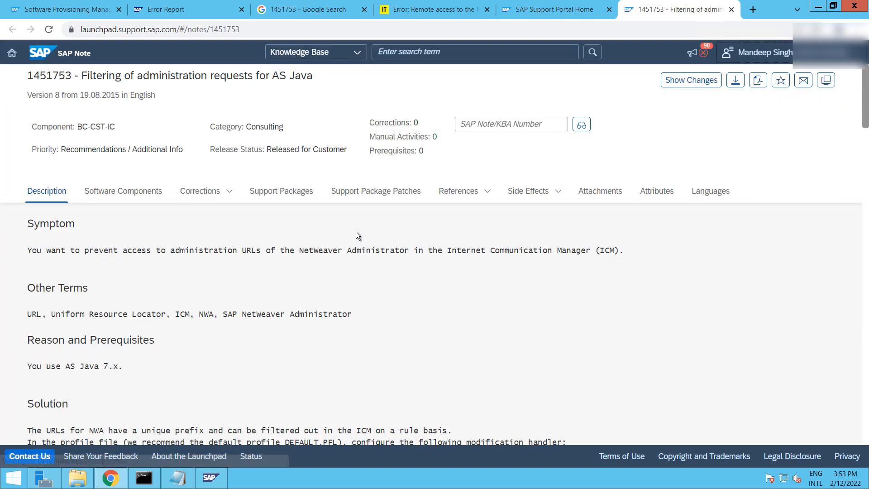
{"action": "scroll", "coordinate": [356, 232], "scroll_direction": "down", "scroll_amount": 3}
{"action": "scroll", "coordinate": [356, 232], "scroll_direction": "down", "scroll_amount": 3}
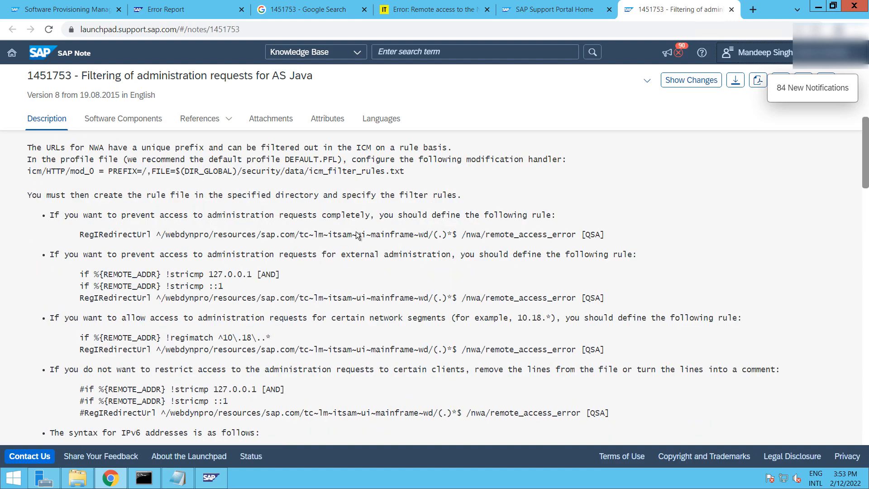
{"action": "scroll", "coordinate": [356, 231], "scroll_direction": "down", "scroll_amount": 3}
{"action": "scroll", "coordinate": [356, 235], "scroll_direction": "down", "scroll_amount": 2}
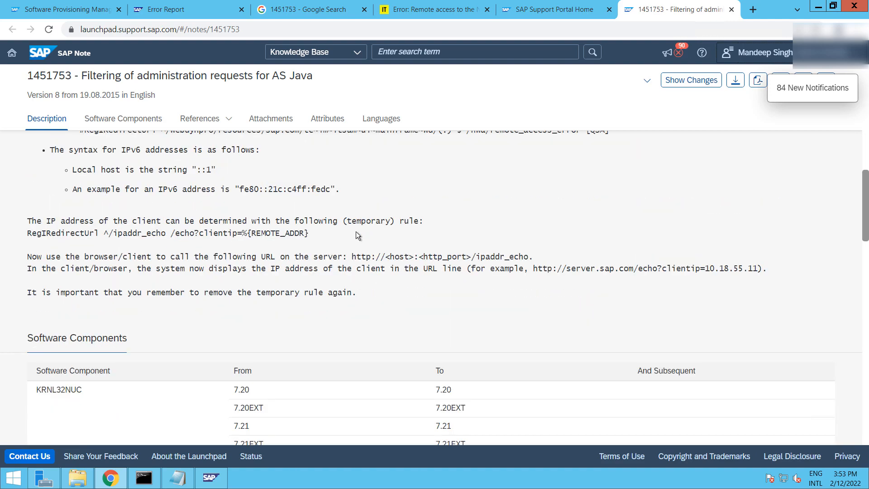
{"action": "scroll", "coordinate": [356, 235], "scroll_direction": "up", "scroll_amount": 3}
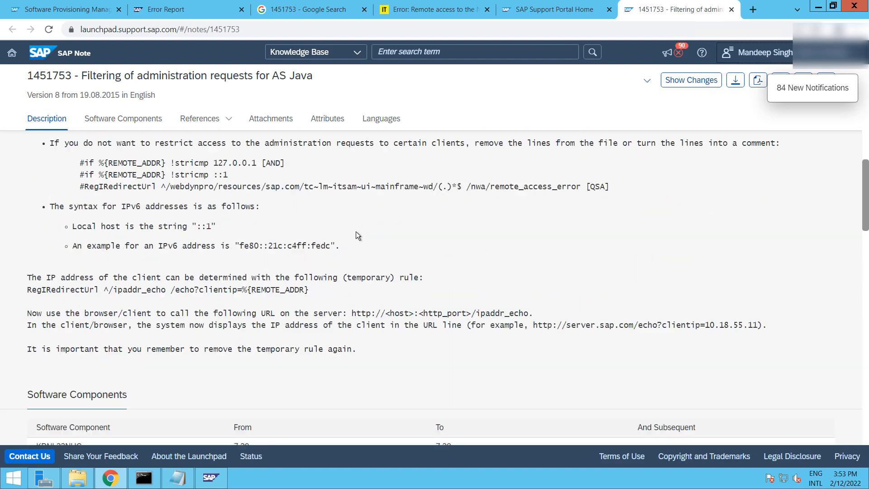
{"action": "scroll", "coordinate": [355, 235], "scroll_direction": "down", "scroll_amount": 3}
{"action": "scroll", "coordinate": [356, 233], "scroll_direction": "up", "scroll_amount": 7}
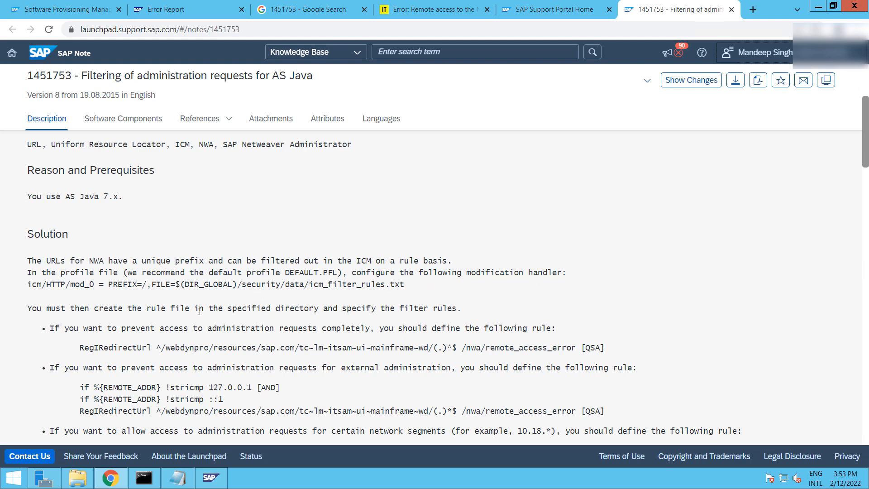
Copy the three commented-out #if / #RegIRedirectUrl rule lines from the note's examples
{"action": "scroll", "coordinate": [201, 315], "scroll_direction": "down", "scroll_amount": 1}
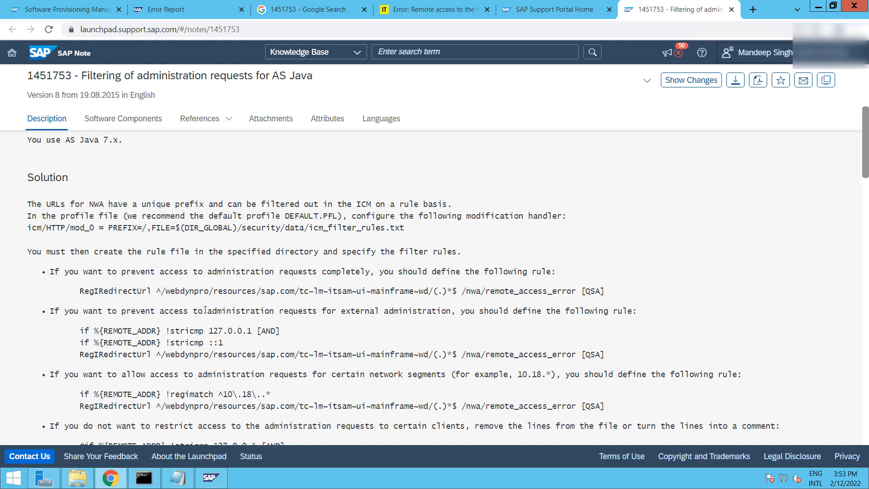
{"action": "scroll", "coordinate": [205, 310], "scroll_direction": "down", "scroll_amount": 1}
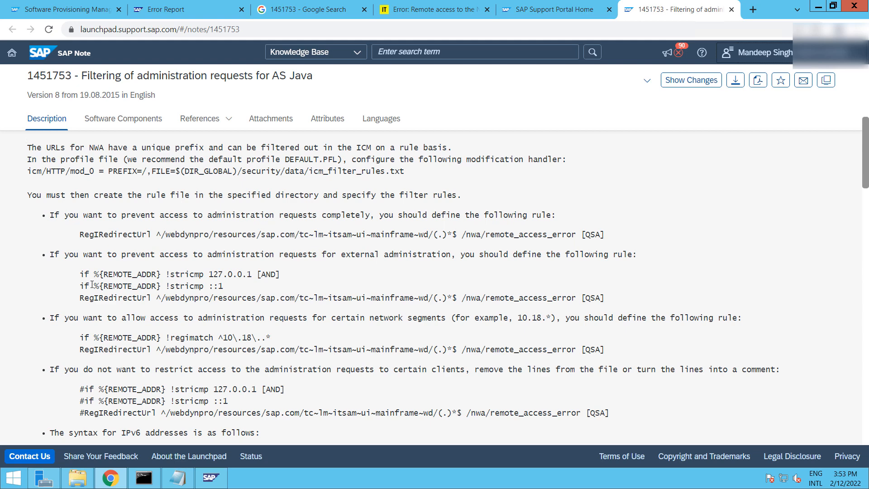
{"action": "scroll", "coordinate": [121, 317], "scroll_direction": "down", "scroll_amount": 1}
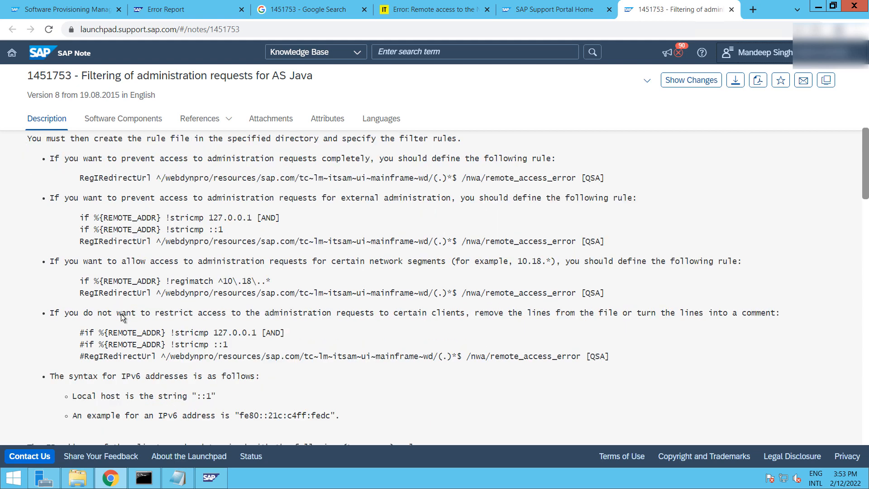
{"action": "scroll", "coordinate": [122, 314], "scroll_direction": "down", "scroll_amount": 1}
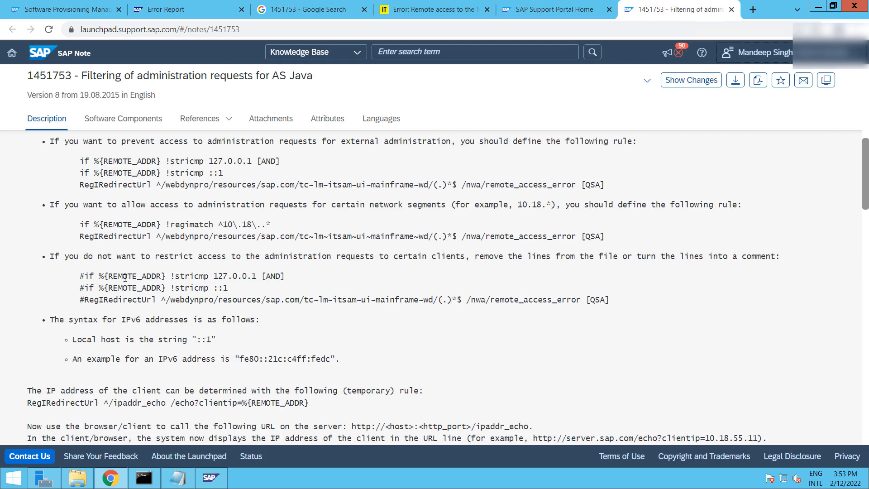
{"action": "left_click_drag", "start_coordinate": [72, 276], "coordinate": [631, 301]}
{"action": "right_click", "coordinate": [168, 294]}
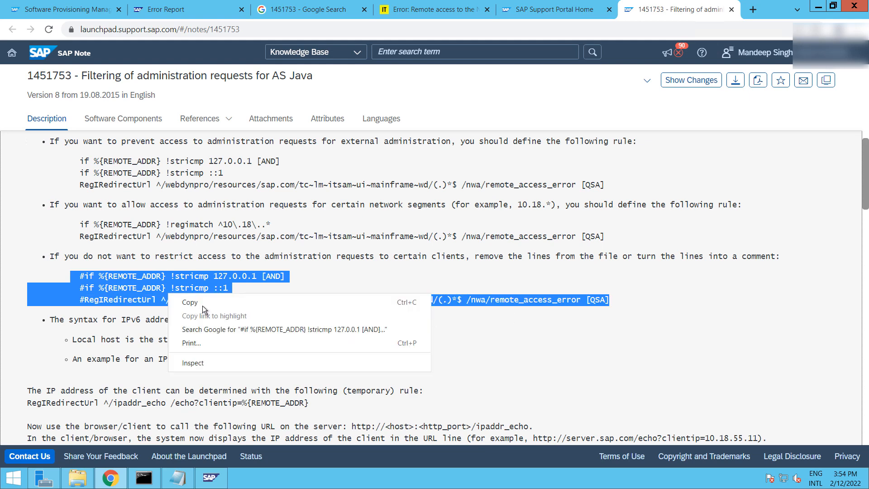
{"action": "left_click", "coordinate": [204, 303]}
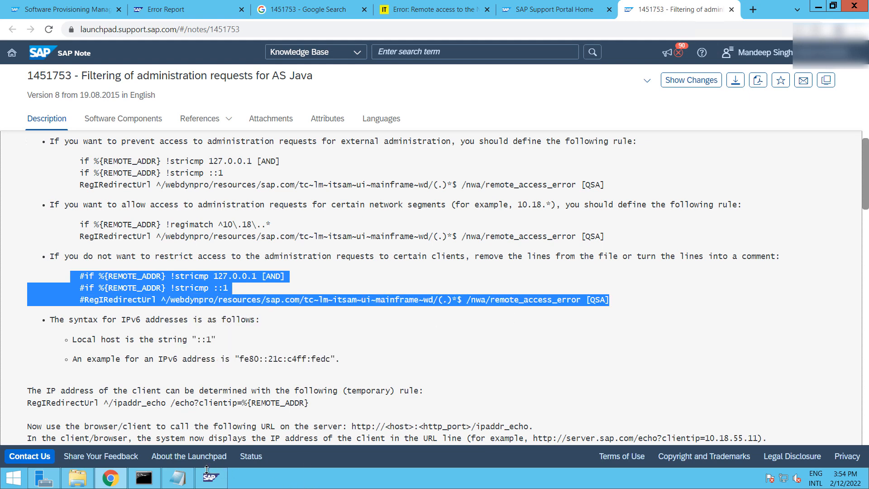
Open DEFAULT.PFL in Notepad to check its icm/HTTP/mod_0 filter-rules line, then return to SYS
{"action": "left_click", "coordinate": [177, 477]}
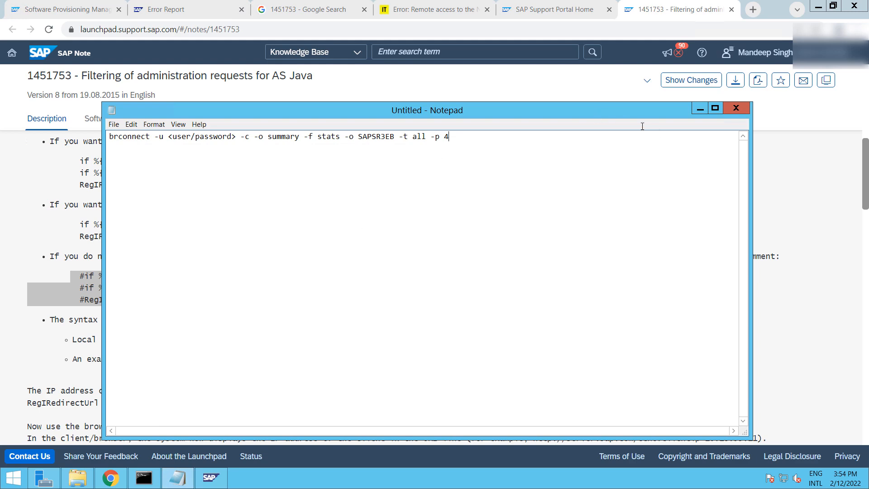
{"action": "left_click", "coordinate": [699, 110]}
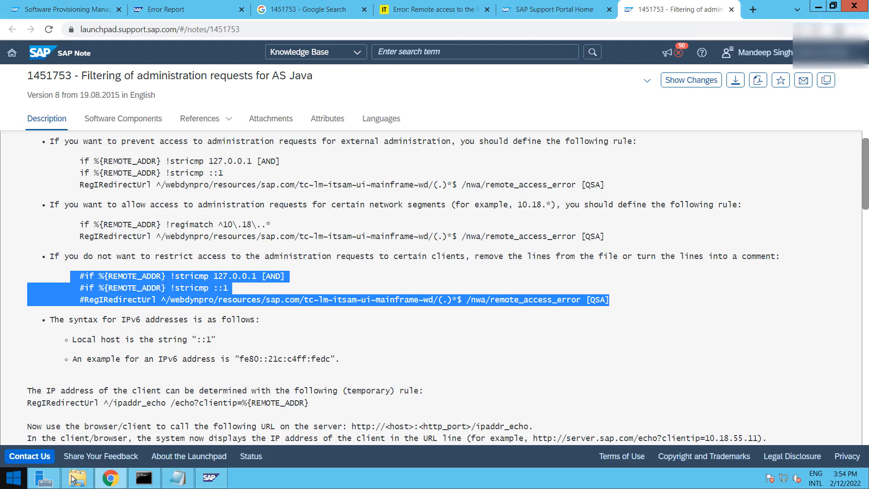
{"action": "left_click", "coordinate": [78, 477]}
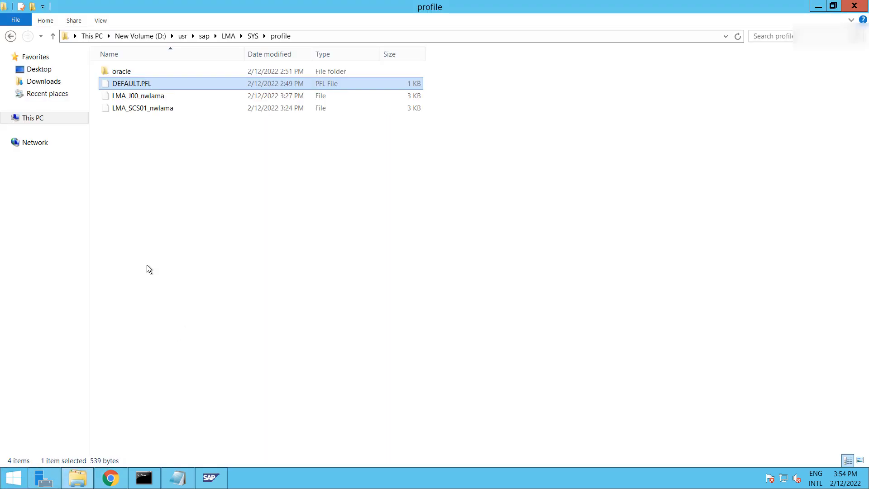
{"action": "right_click", "coordinate": [135, 83]}
{"action": "left_click", "coordinate": [169, 89]}
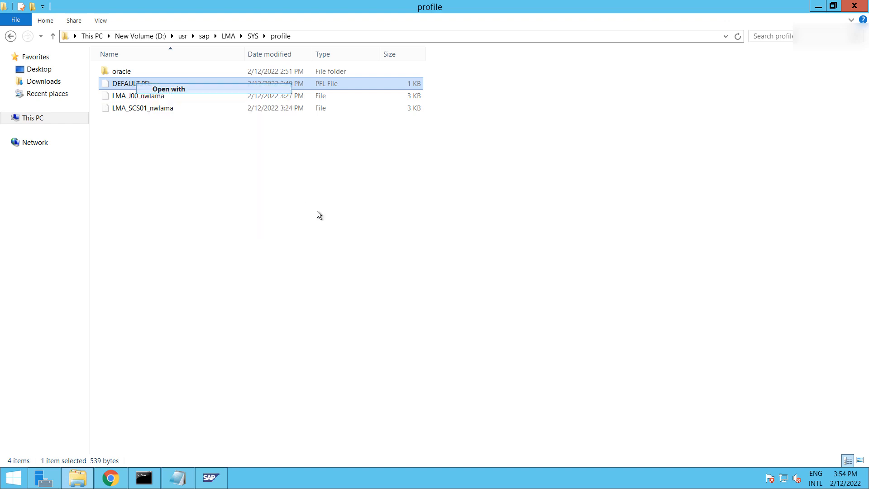
{"action": "left_click", "coordinate": [386, 171]}
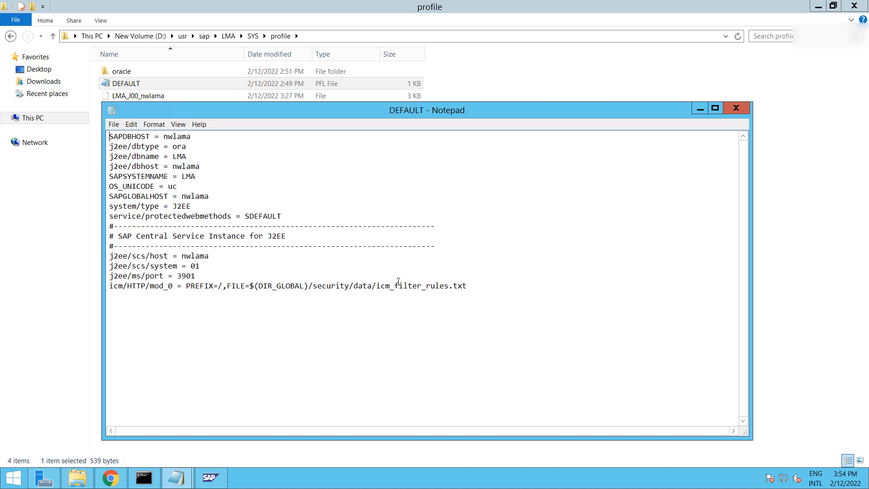
{"action": "left_click", "coordinate": [699, 109]}
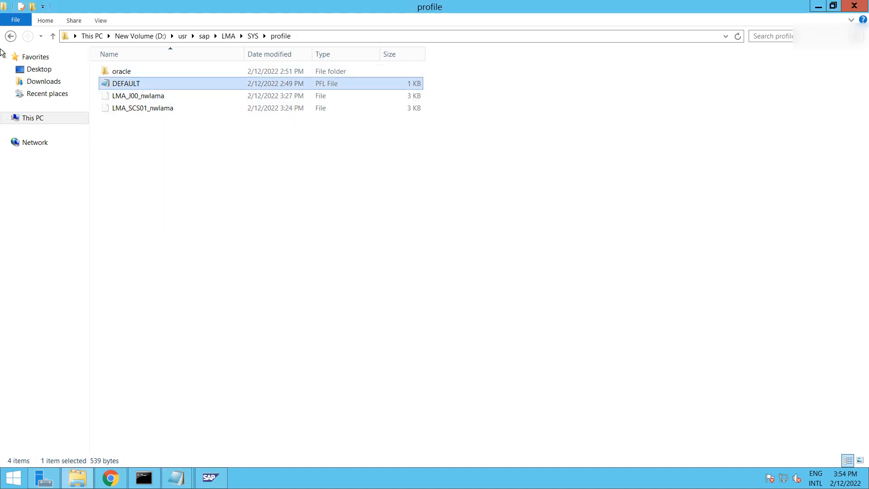
{"action": "left_click", "coordinate": [10, 37]}
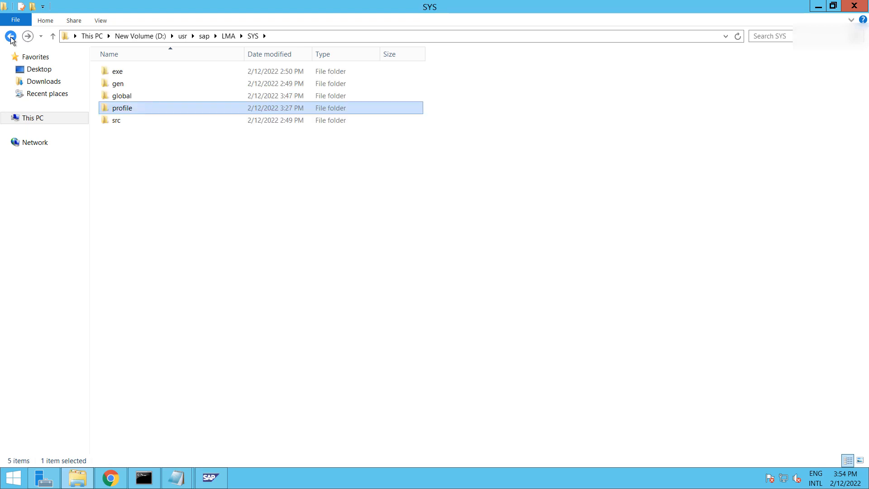
Browse into global\security\data, granting access to the security folder
{"action": "double_click", "coordinate": [121, 97]}
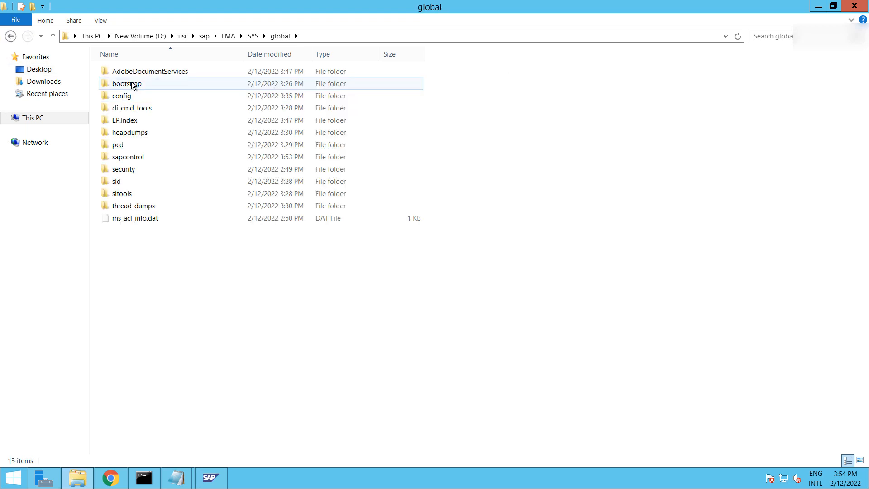
{"action": "double_click", "coordinate": [137, 170]}
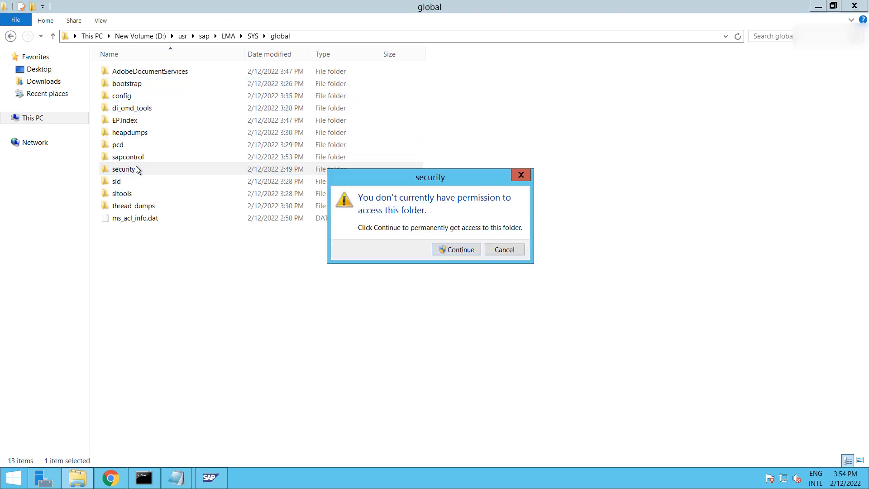
{"action": "left_click", "coordinate": [460, 251]}
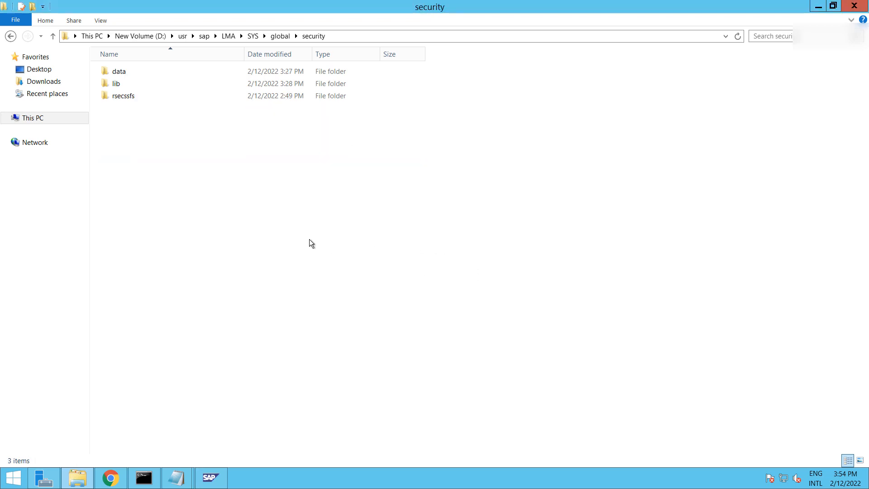
{"action": "double_click", "coordinate": [122, 71]}
Open icm_filter_rules in Notepad and turn on Word Wrap
{"action": "left_click", "coordinate": [145, 69]}
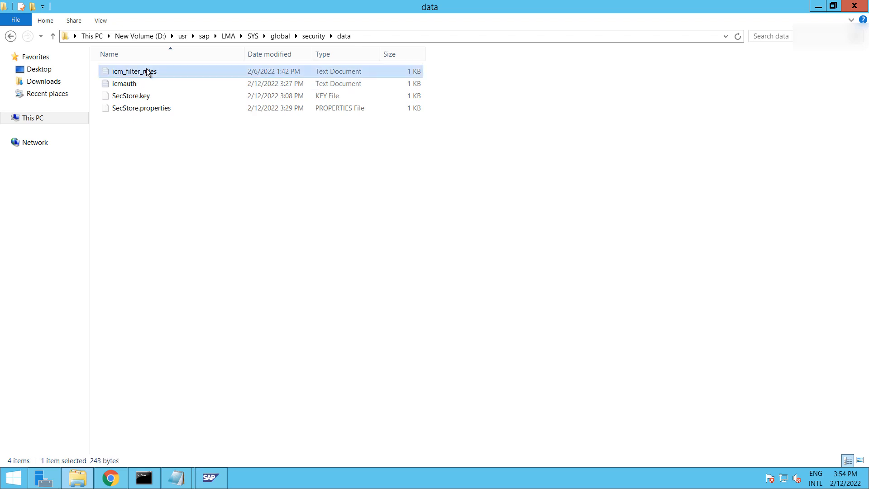
{"action": "right_click", "coordinate": [146, 69]}
{"action": "left_click", "coordinate": [190, 75]}
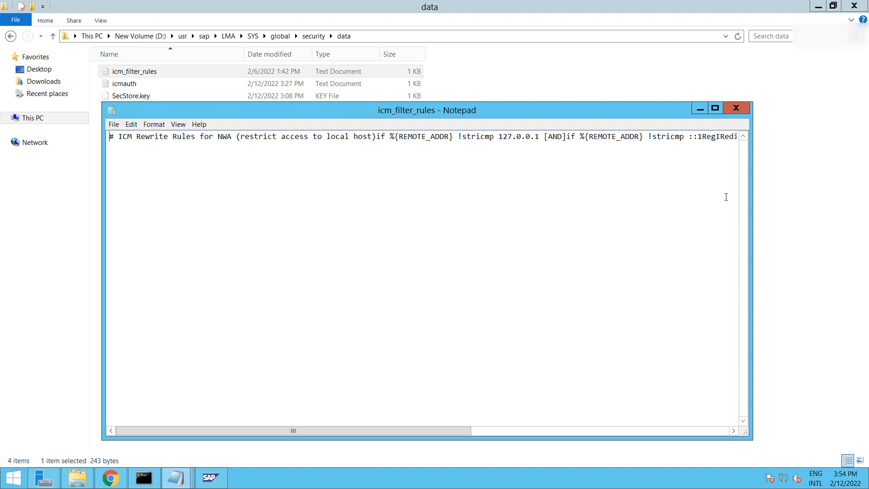
{"action": "left_click", "coordinate": [178, 124]}
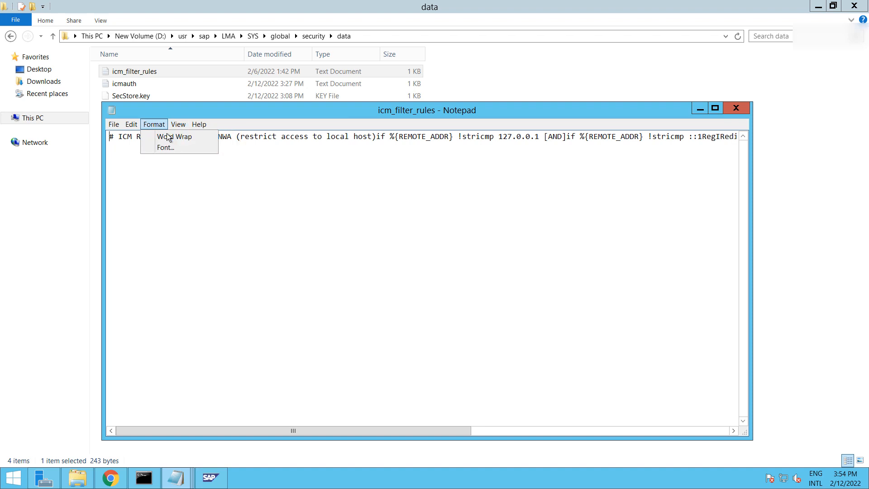
{"action": "left_click", "coordinate": [169, 137]}
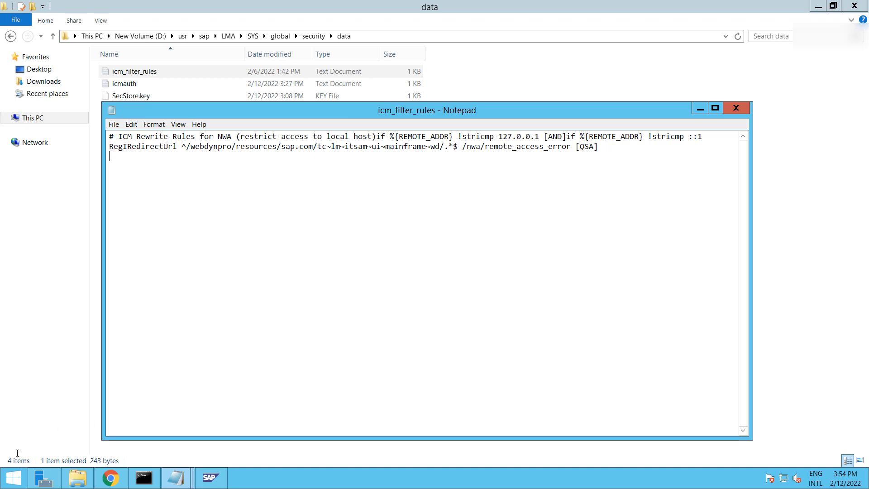
Copy the commented-out rule lines from SAP Note 1451753 in the browser
{"action": "left_click", "coordinate": [112, 479]}
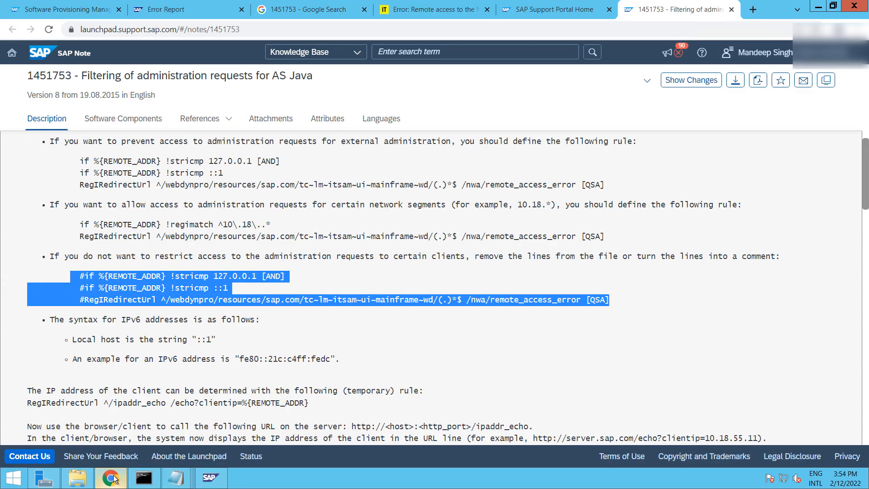
{"action": "scroll", "coordinate": [135, 324], "scroll_direction": "up", "scroll_amount": 2}
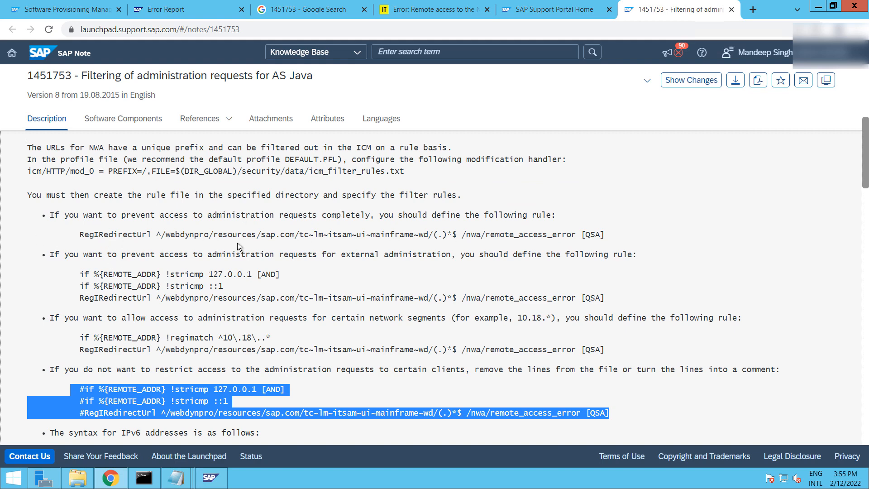
{"action": "right_click", "coordinate": [148, 393]}
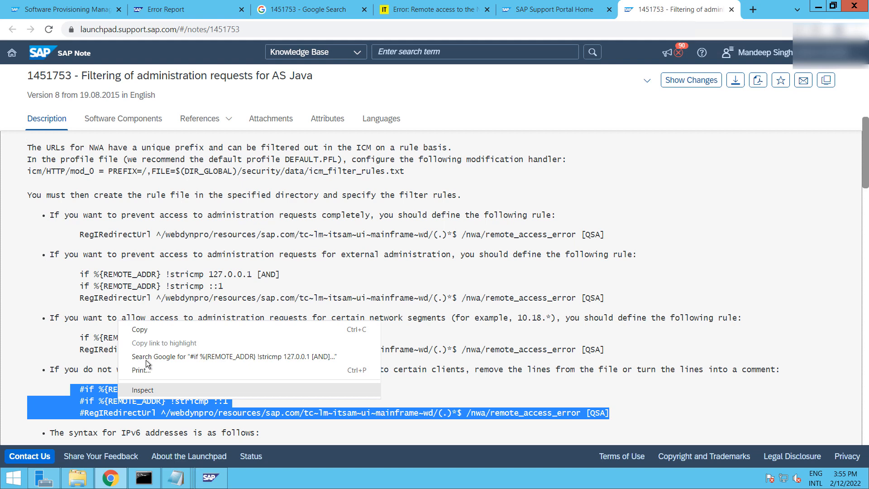
{"action": "left_click", "coordinate": [150, 329]}
{"action": "scroll", "coordinate": [233, 382], "scroll_direction": "down", "scroll_amount": 2}
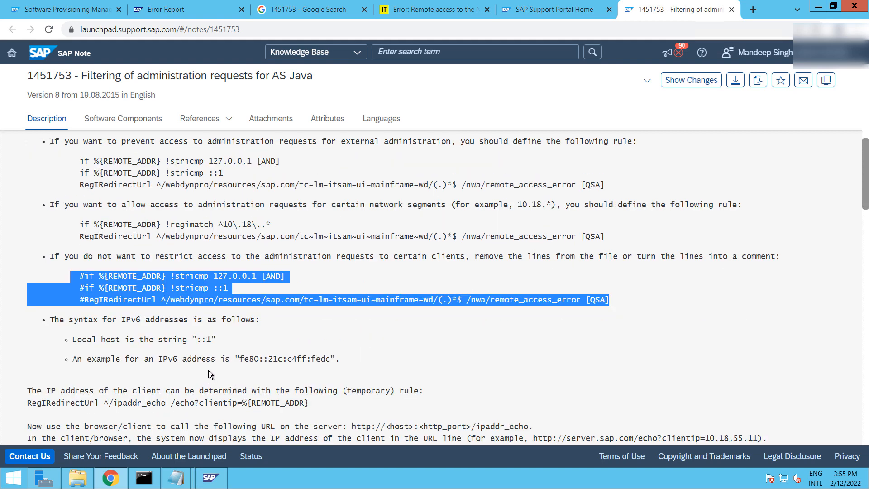
Replace the active RegIRedirectUrl line in icm_filter_rules with the copied lines, save and close
{"action": "left_click", "coordinate": [115, 483]}
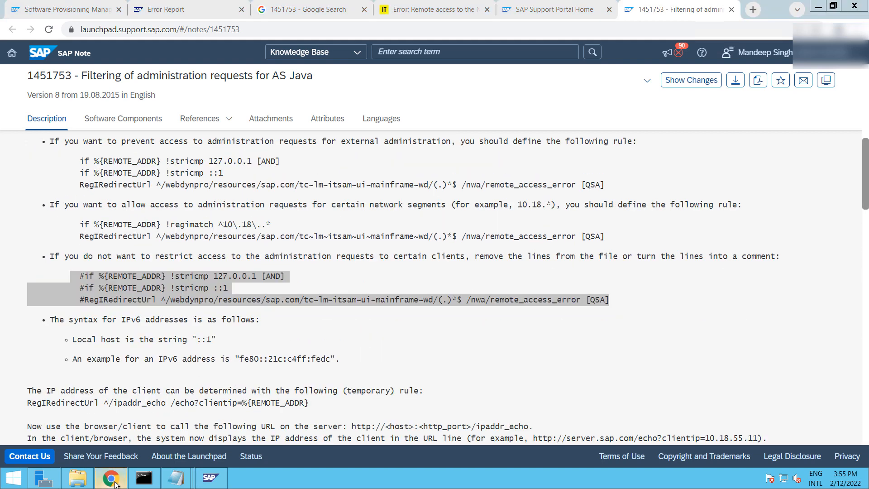
{"action": "mouse_move", "coordinate": [176, 478]}
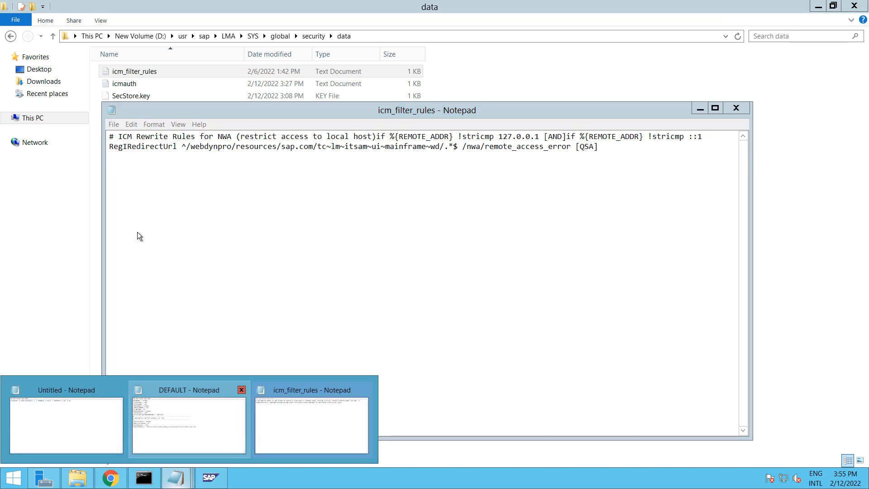
{"action": "left_click", "coordinate": [478, 217]}
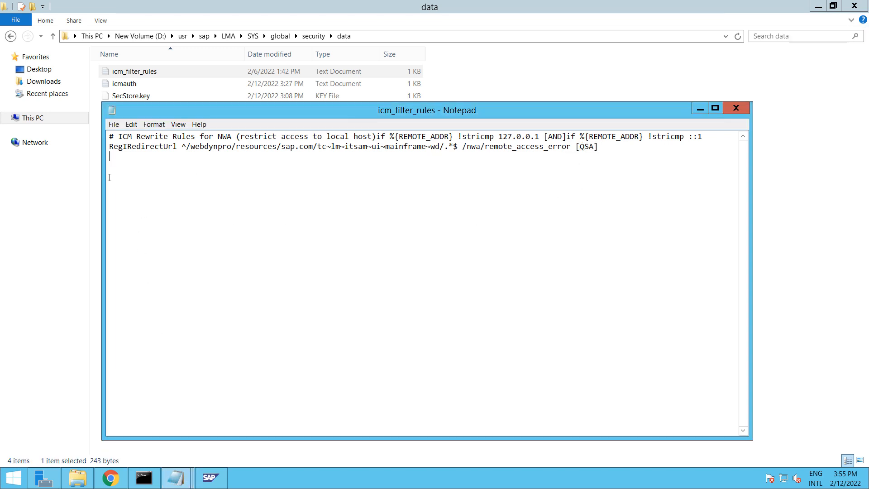
{"action": "key", "text": "shift+Up"}
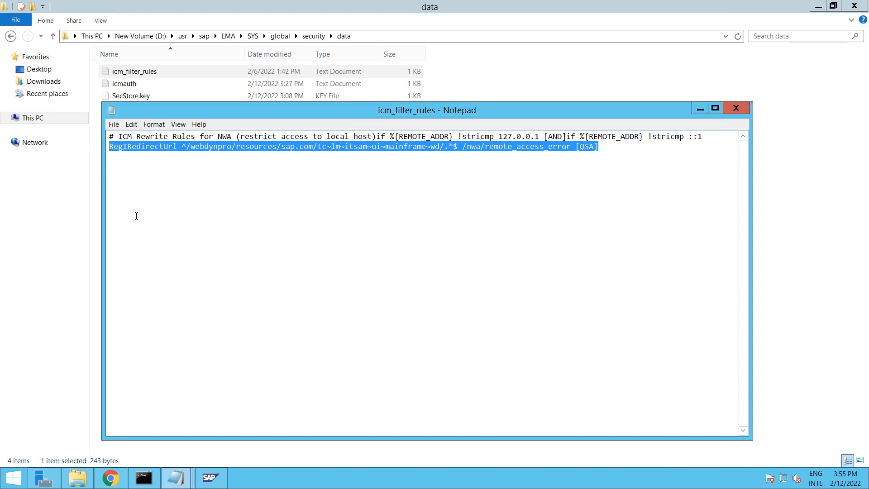
{"action": "key", "text": "ctrl+v"}
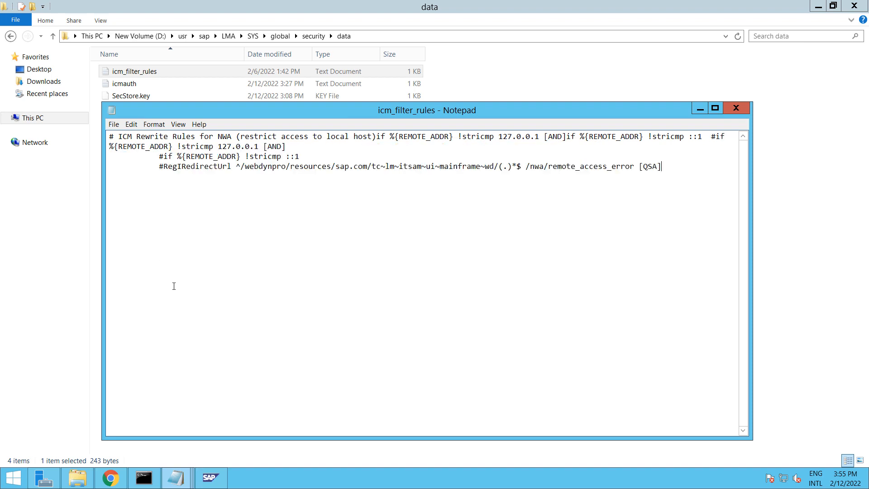
{"action": "key", "text": "ctrl+s"}
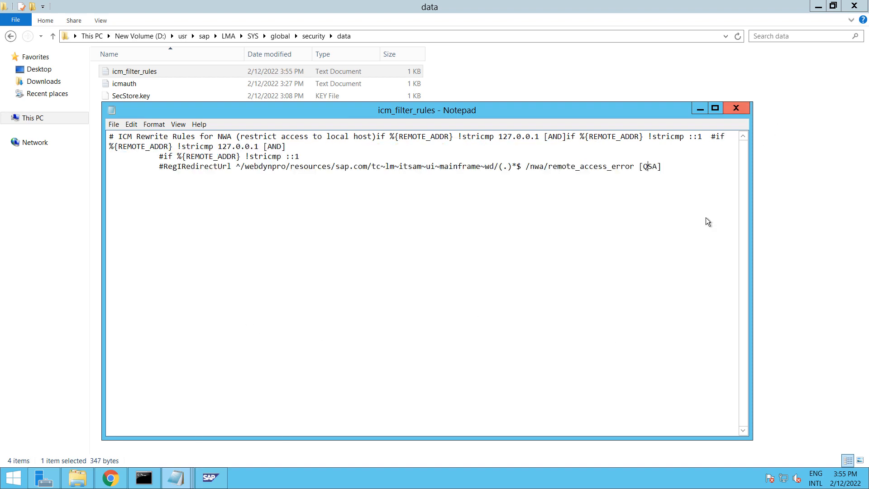
{"action": "key", "text": "alt+F4"}
Restart all LMA instances with Hard shutdown from the LMA node's context menu
{"action": "left_click", "coordinate": [217, 479]}
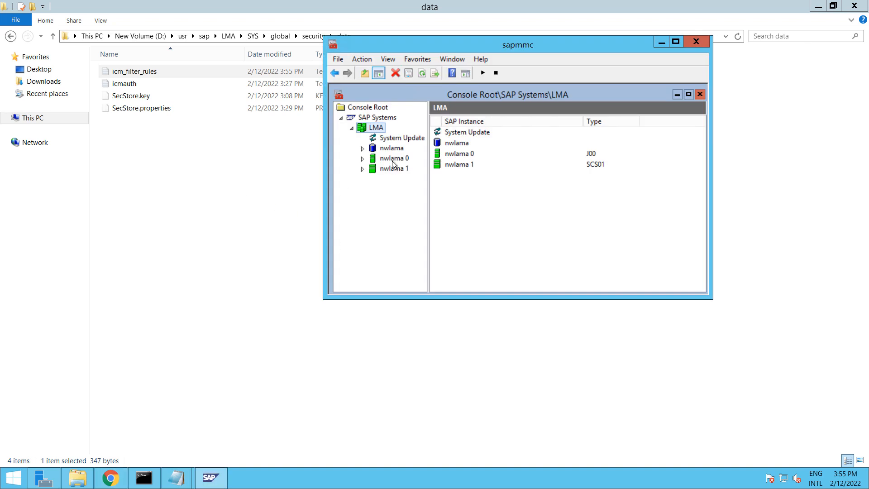
{"action": "right_click", "coordinate": [383, 129]}
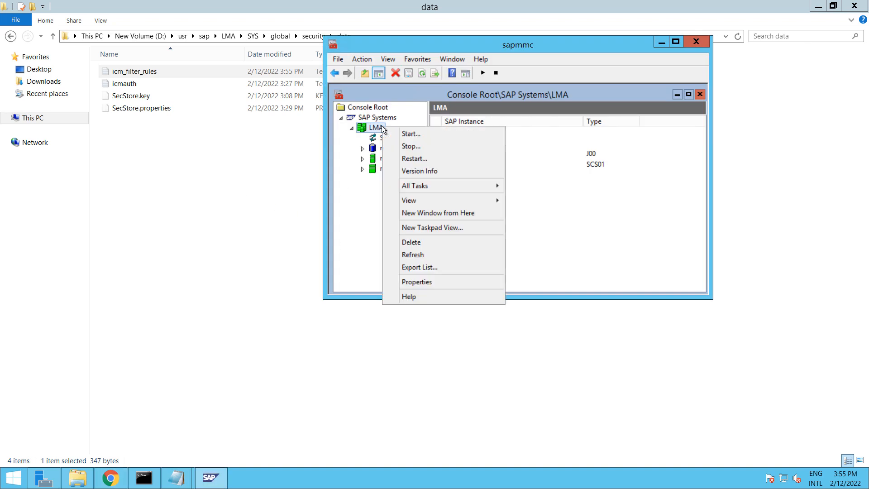
{"action": "left_click", "coordinate": [424, 73]}
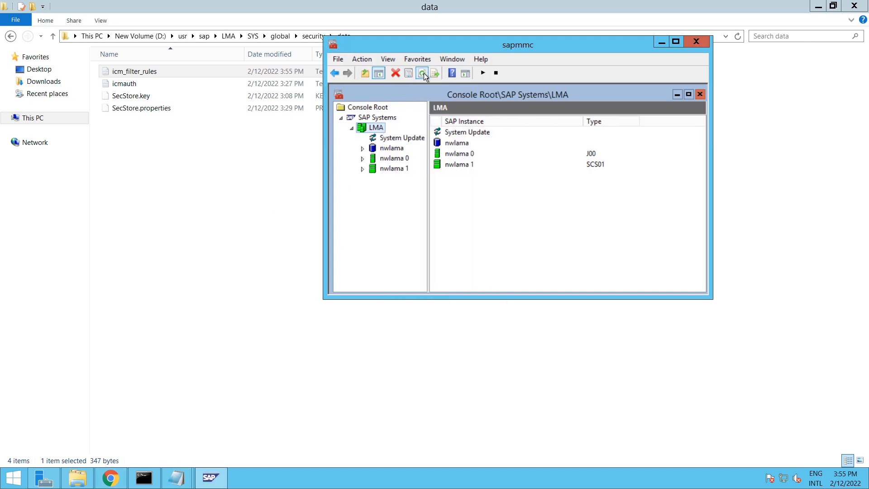
{"action": "right_click", "coordinate": [377, 129]}
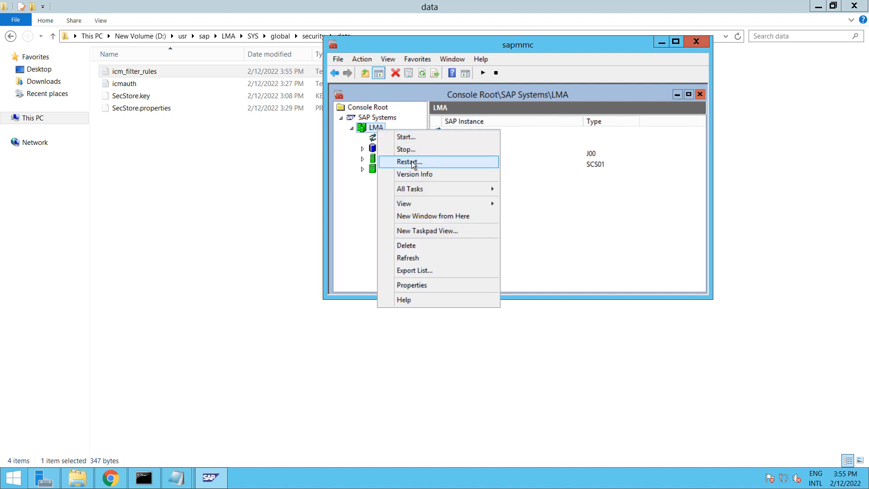
{"action": "left_click", "coordinate": [412, 161]}
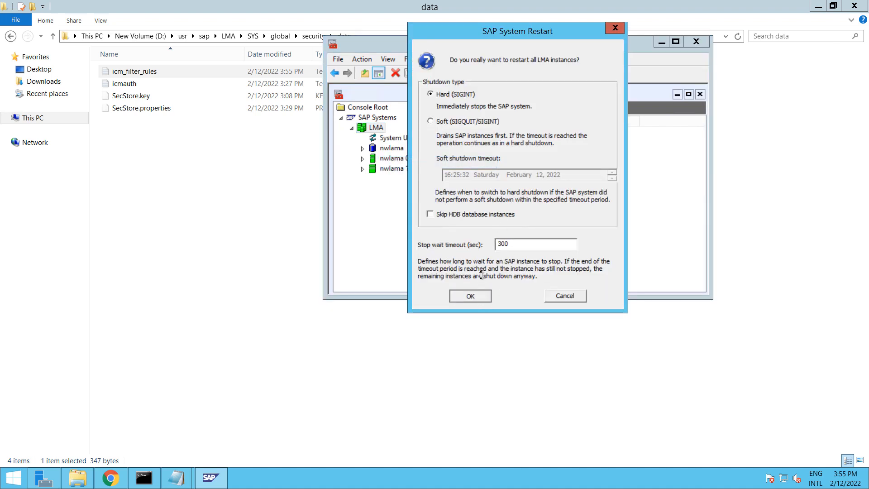
{"action": "left_click", "coordinate": [470, 296]}
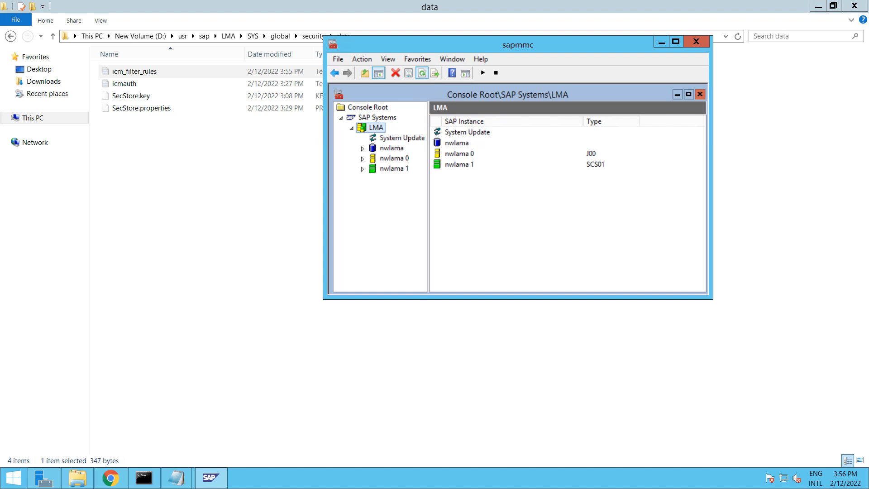
Refresh the LMA instance status repeatedly while the restart proceeds
{"action": "left_click", "coordinate": [419, 75]}
{"action": "left_click", "coordinate": [419, 75]}
{"action": "left_click", "coordinate": [420, 76]}
{"action": "left_click", "coordinate": [420, 75]}
{"action": "left_click", "coordinate": [420, 75]}
{"action": "left_click", "coordinate": [420, 75]}
{"action": "left_click", "coordinate": [420, 75]}
Watch nwlama 0's Process List until AS Java shows all processes running, then switch to Chrome
{"action": "mouse_move", "coordinate": [868, 488]}
{"action": "left_click", "coordinate": [362, 158]}
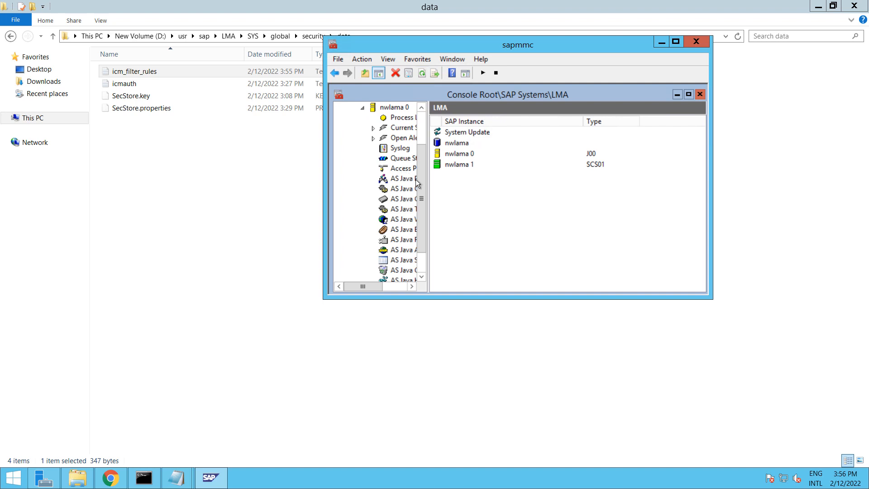
{"action": "left_click", "coordinate": [393, 117]}
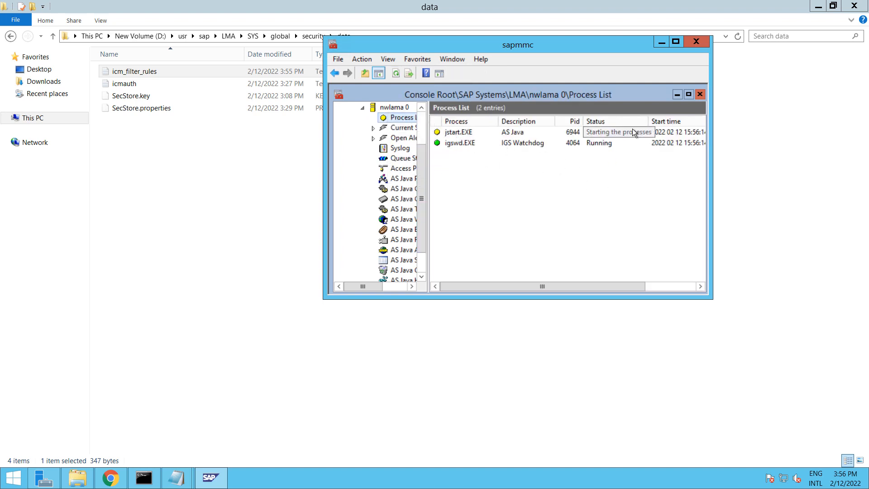
{"action": "left_click", "coordinate": [392, 71]}
{"action": "left_click", "coordinate": [392, 71]}
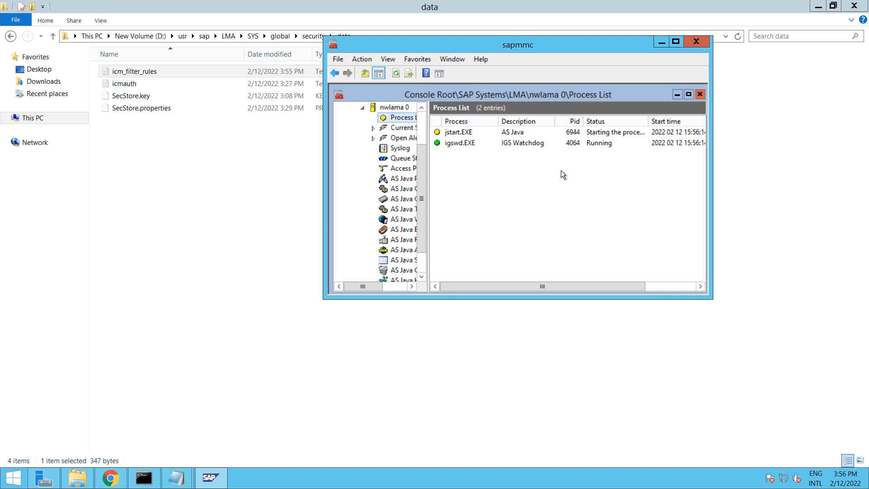
{"action": "left_click", "coordinate": [398, 77]}
{"action": "left_click", "coordinate": [398, 77]}
{"action": "left_click", "coordinate": [397, 77]}
{"action": "left_click", "coordinate": [397, 77]}
{"action": "left_click", "coordinate": [398, 77]}
{"action": "left_click", "coordinate": [398, 77]}
{"action": "left_click", "coordinate": [397, 77]}
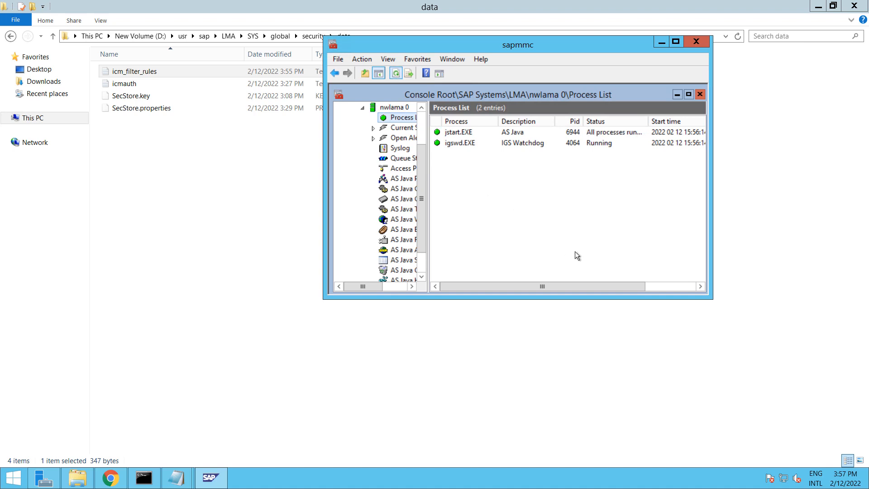
{"action": "left_click", "coordinate": [106, 477]}
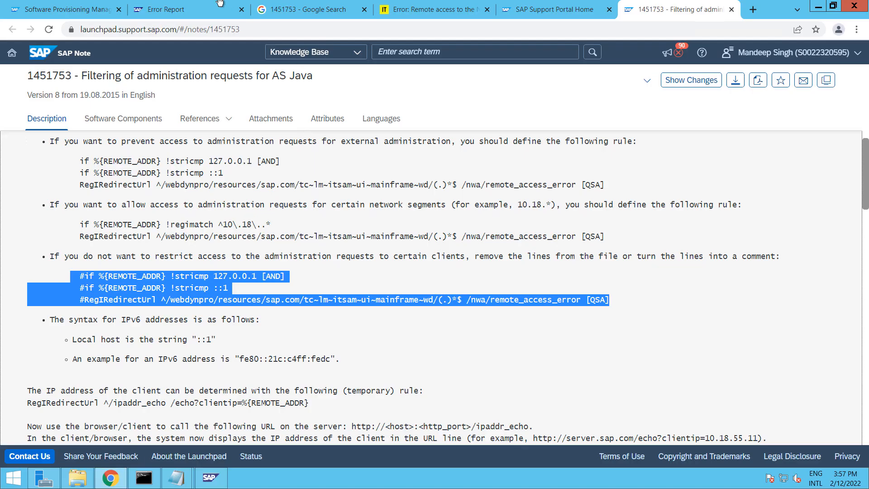
Strip remote_access_error?home=true from the address and load nwlama:50000/nwa/
{"action": "left_click", "coordinate": [196, 7]}
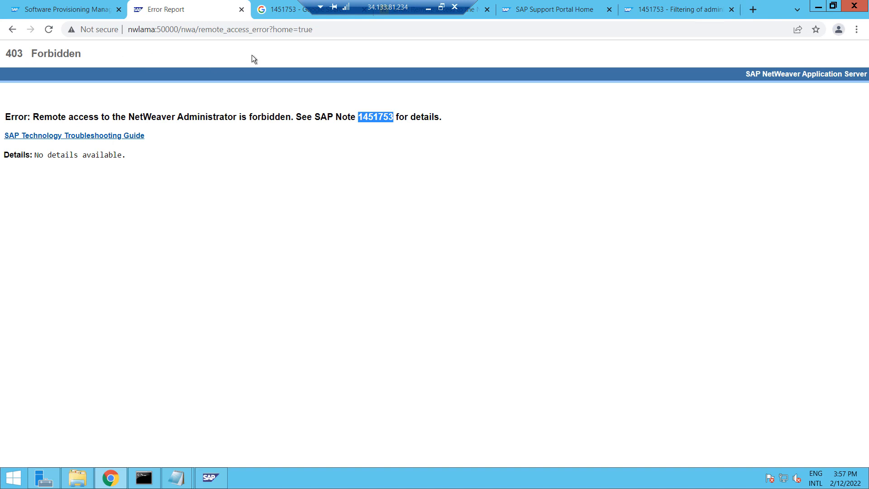
{"action": "left_click", "coordinate": [226, 33]}
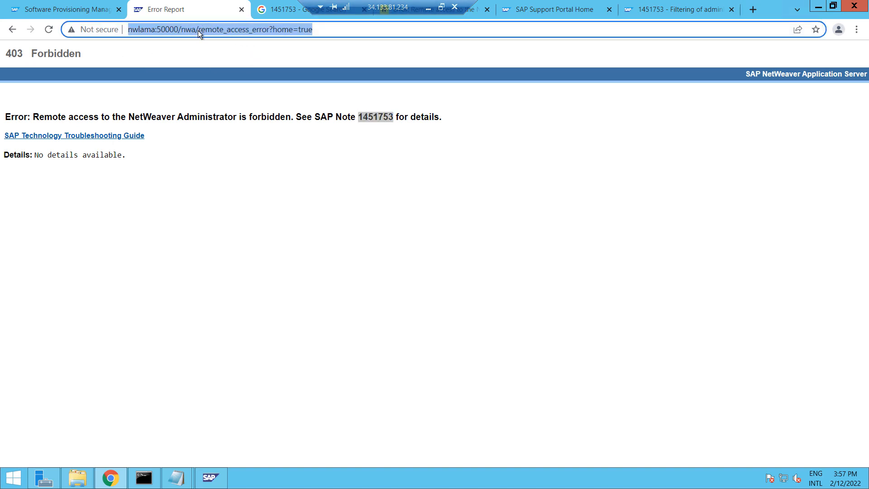
{"action": "left_click", "coordinate": [199, 30]}
{"action": "left_click_drag", "start_coordinate": [199, 31], "coordinate": [390, 23]}
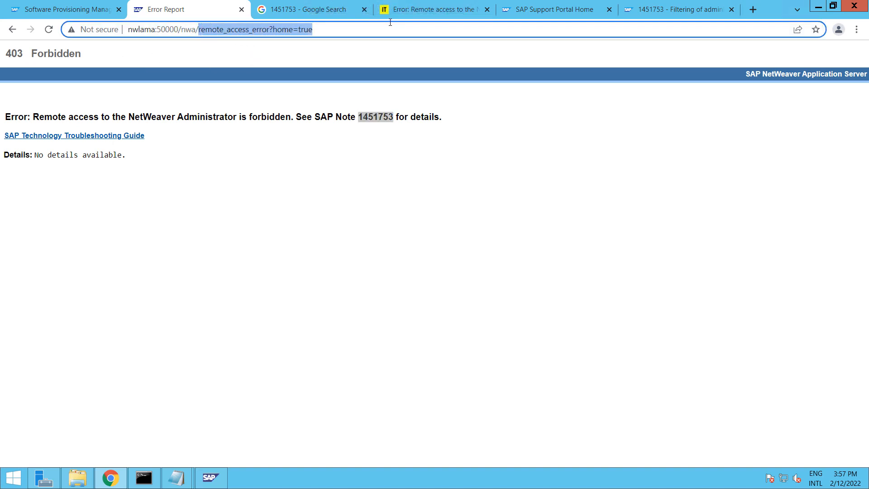
{"action": "key", "text": "BackSpace"}
{"action": "key", "text": "Return"}
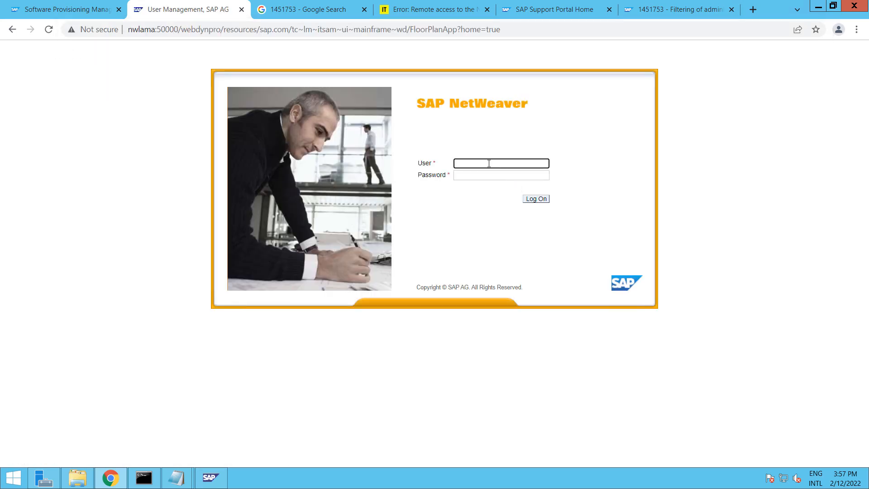
Log on as administrator with the account password and decline saving the password
{"action": "type", "text": "administrator"}
{"action": "key", "text": "Tab"}
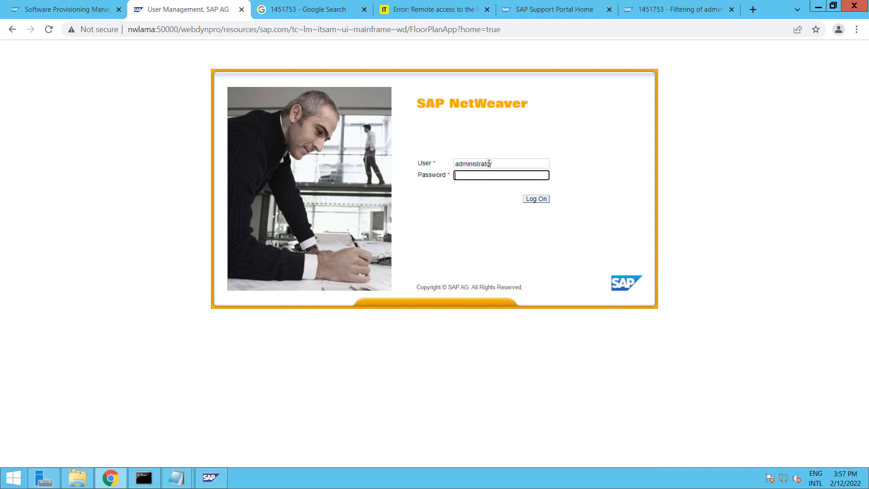
{"action": "type", "text": "*********"}
{"action": "key", "text": "Return"}
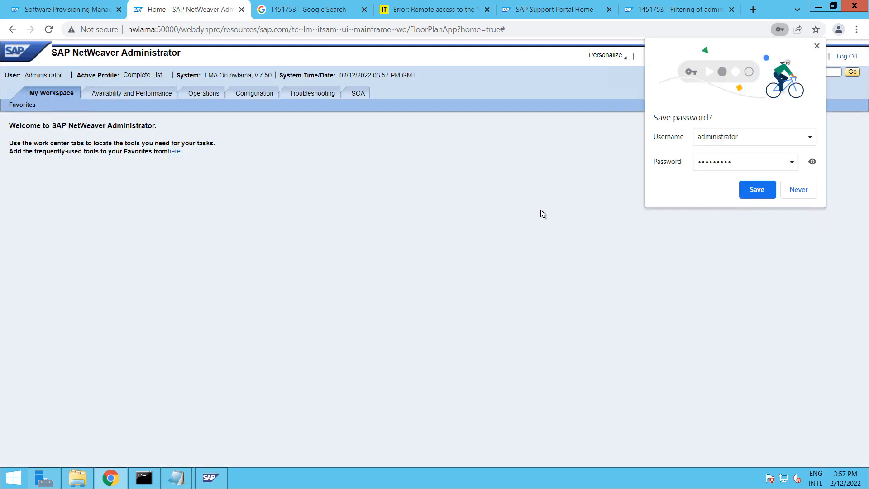
{"action": "left_click", "coordinate": [769, 195]}
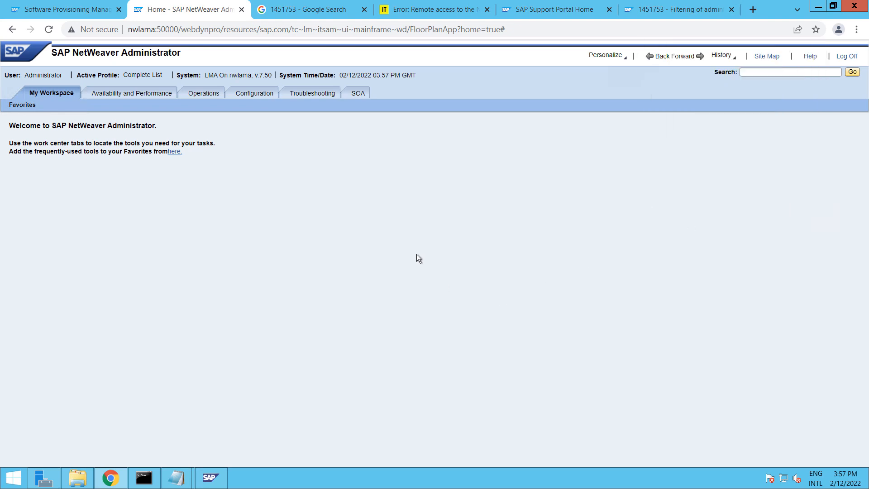